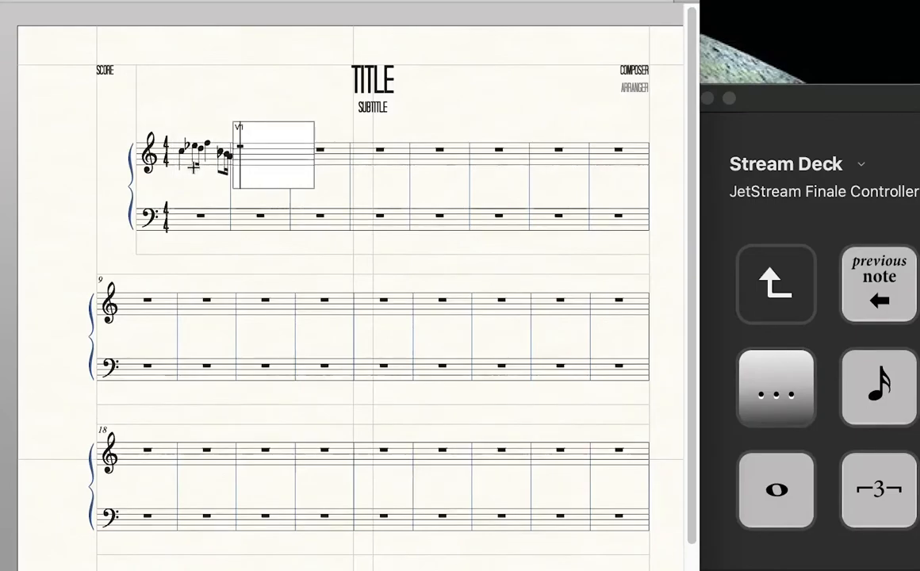
# Enter two eighth notes in the second measure of the treble staff
pyautogui.press('4')
pyautogui.press('4')
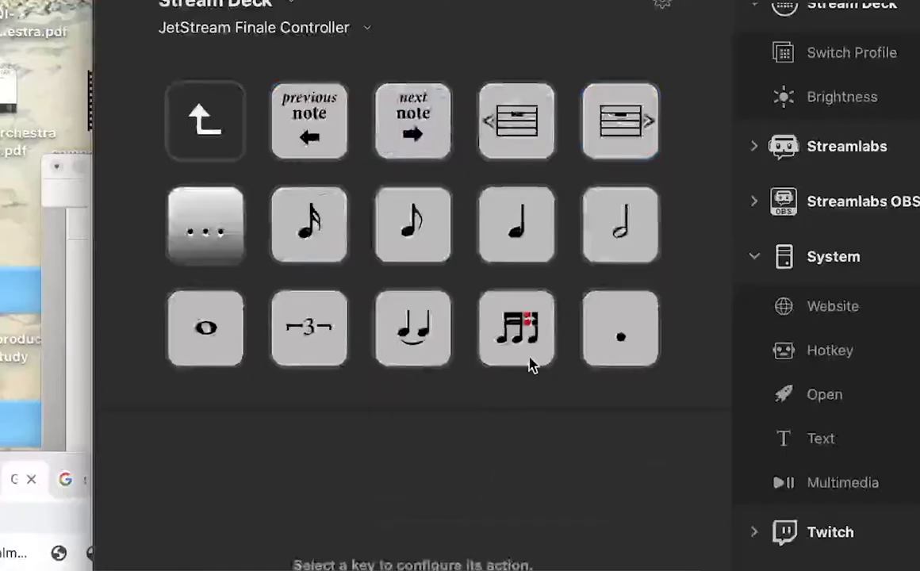
# Switch to Stream Deck, examine the AppleScript assigned to the piano dynamic key, and move the window off the score
pyautogui.click(440, 230)
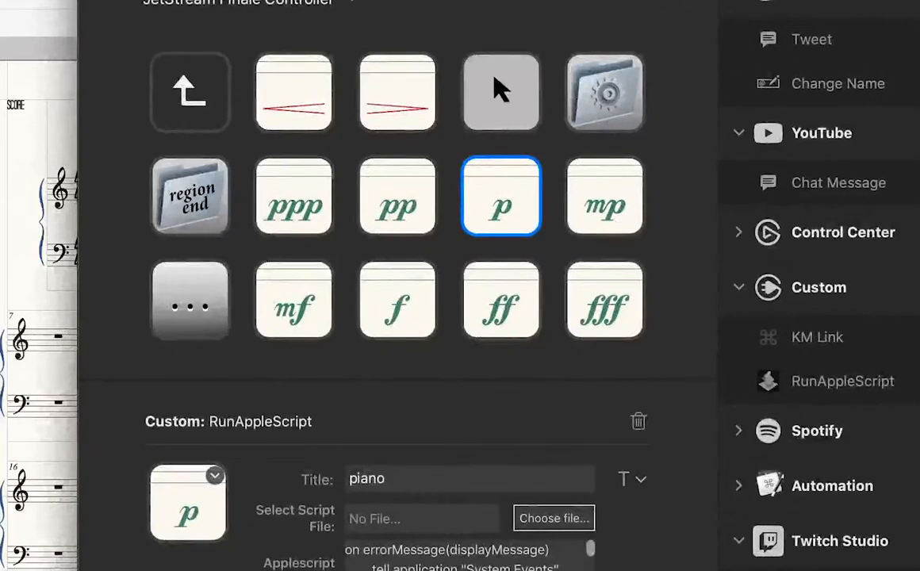
pyautogui.scroll(-3, 464, 560)
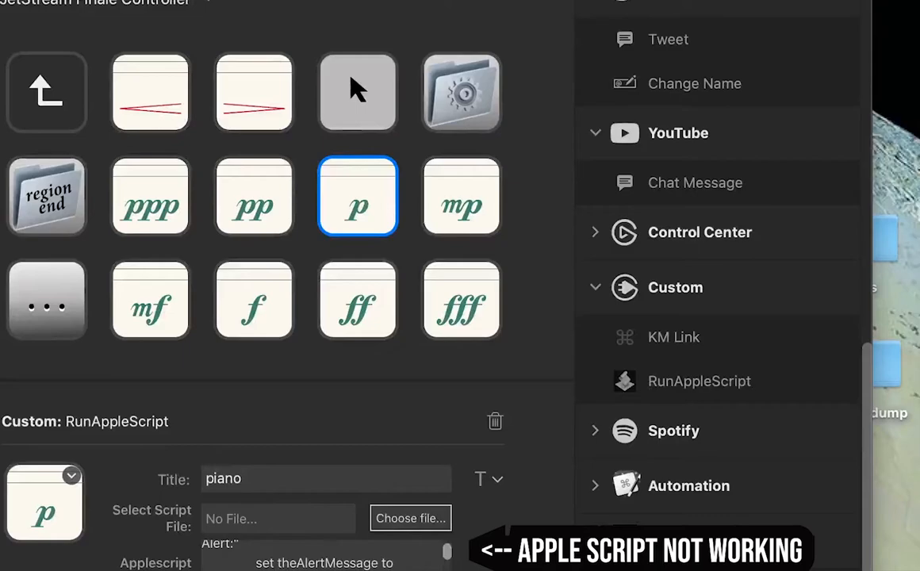
pyautogui.click(524, 264)
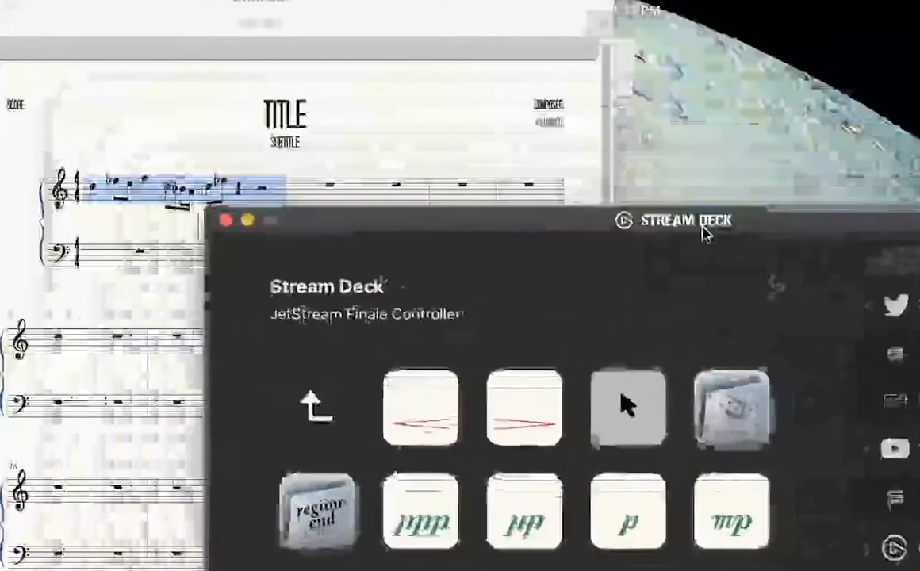
pyautogui.moveTo(704, 232); pyautogui.dragTo(782, 487)
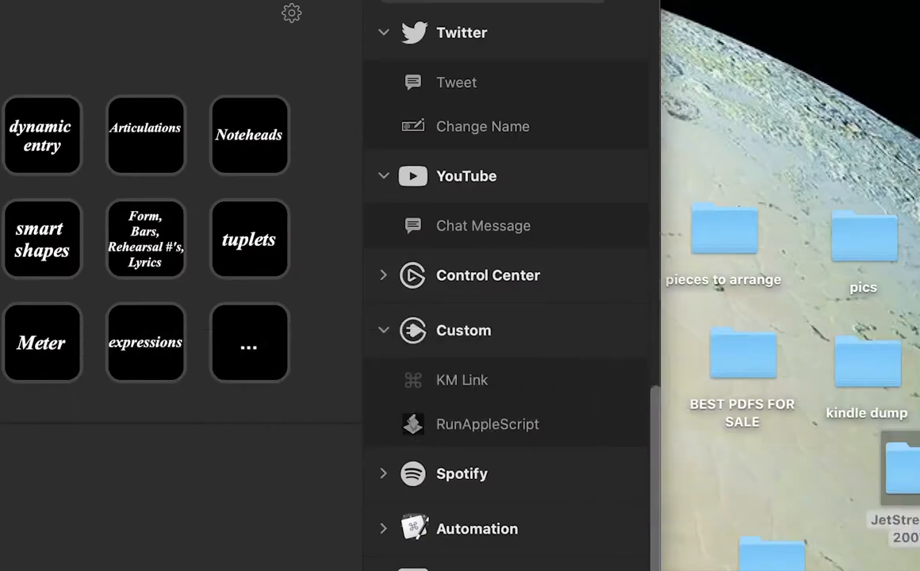
# Open the Lua numbers text file from the JetStream KM 200701 folder in Finder
pyautogui.moveTo(917, 567); pyautogui.dragTo(919, 203)
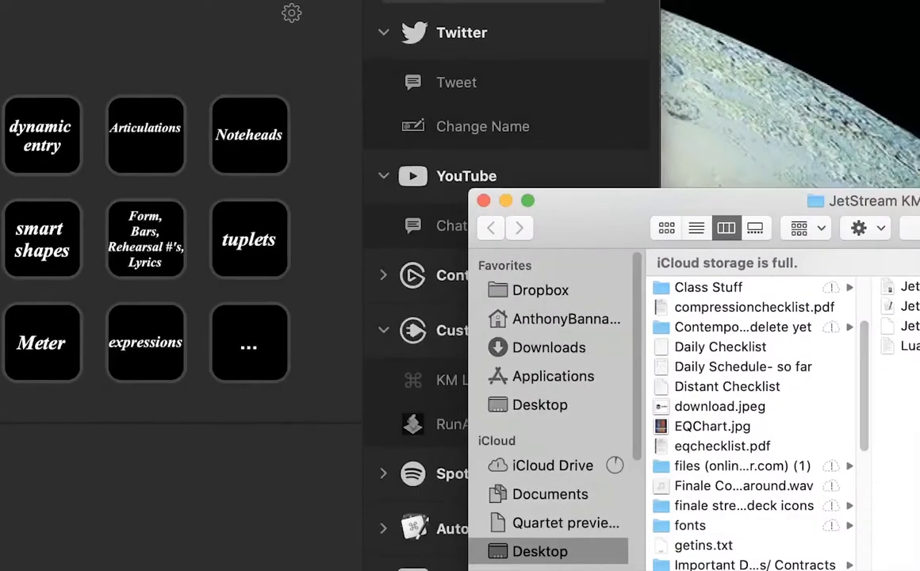
pyautogui.doubleClick(910, 346)
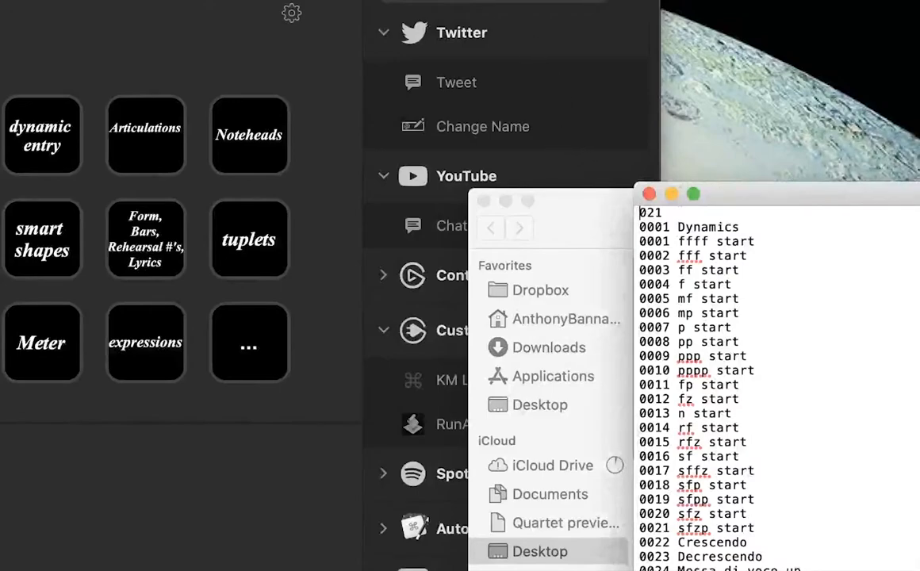
# Switch to Stream Deck and open the nested "..." folders of the JetStream Current profile
pyautogui.press('super+Tab')
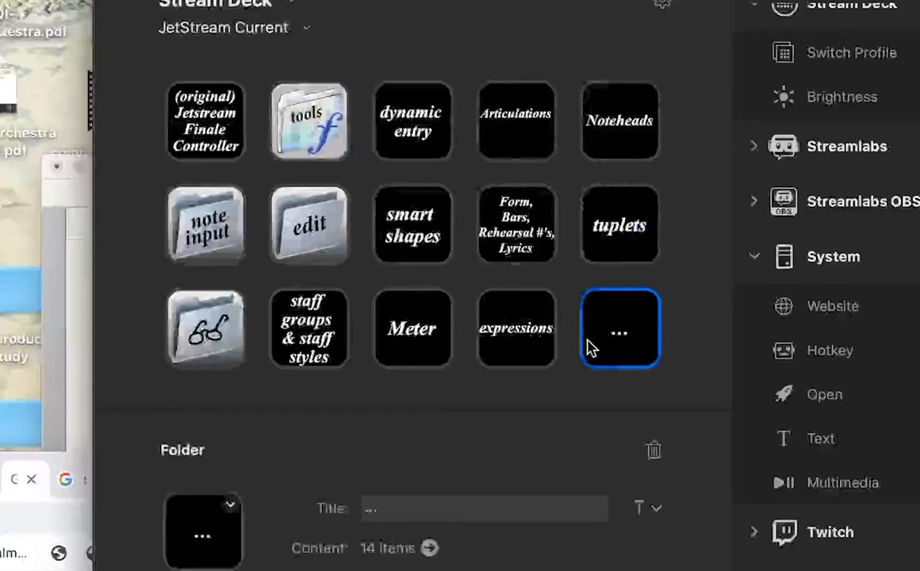
pyautogui.doubleClick(591, 347)
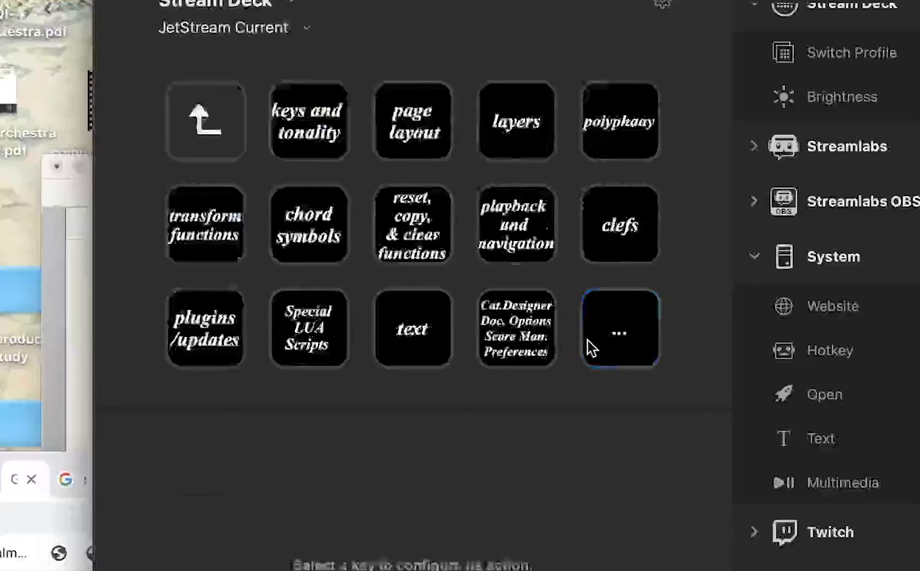
pyautogui.doubleClick(590, 346)
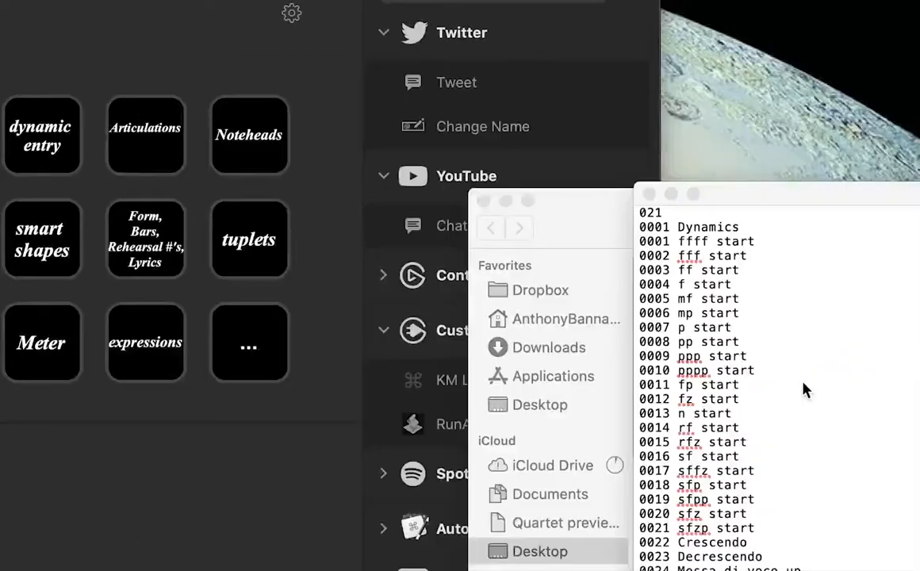
# Read through the Lua numbers list from the dynamics codes to the articulation codes
pyautogui.scroll(-5, 800, 386)
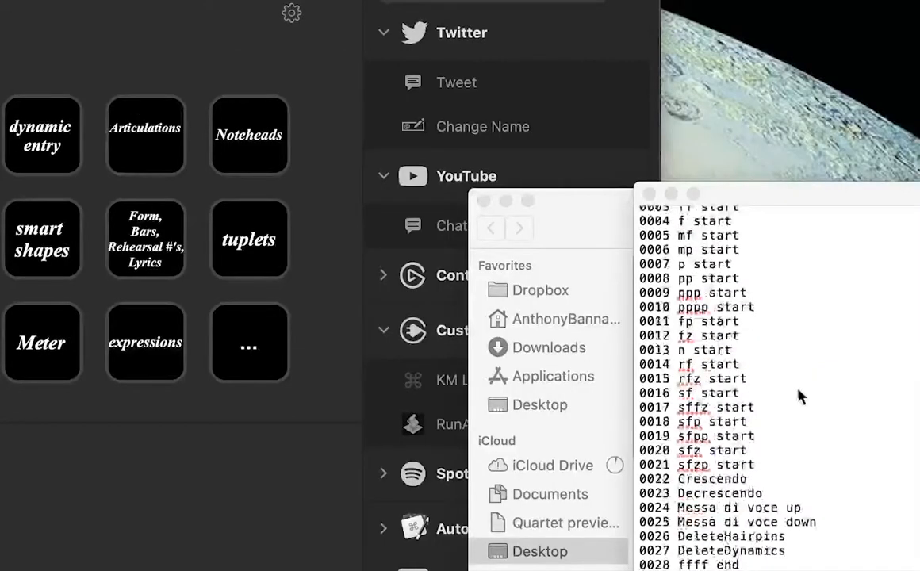
pyautogui.scroll(-5, 799, 394)
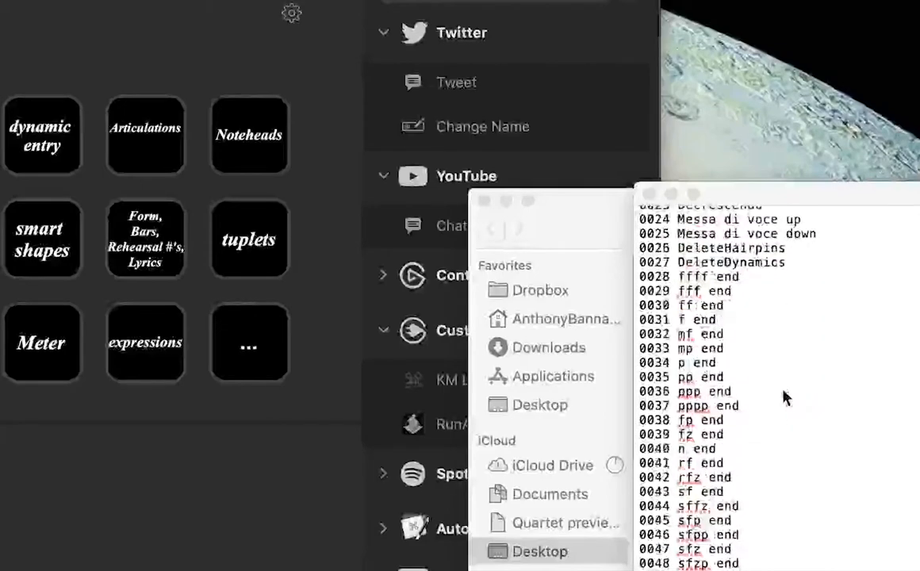
pyautogui.scroll(-6, 785, 406)
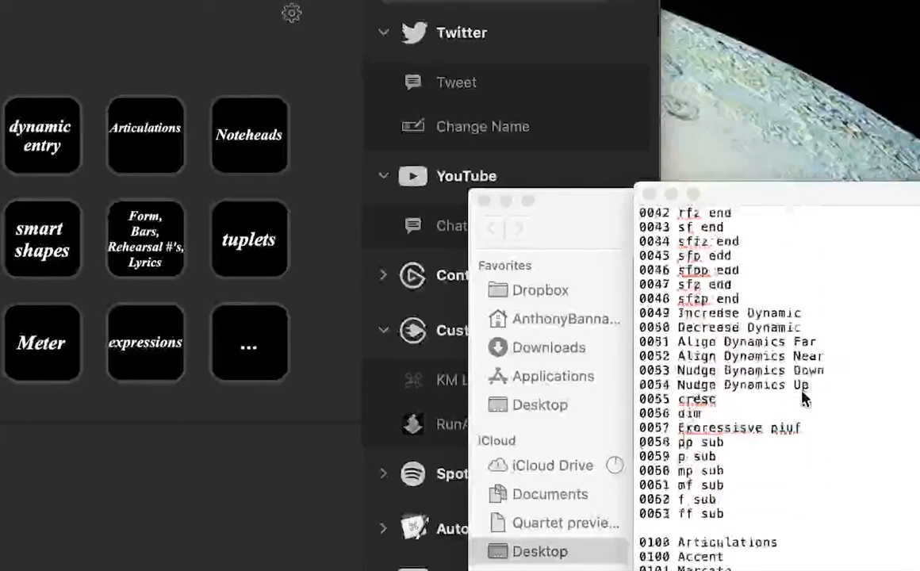
pyautogui.scroll(-15, 773, 394)
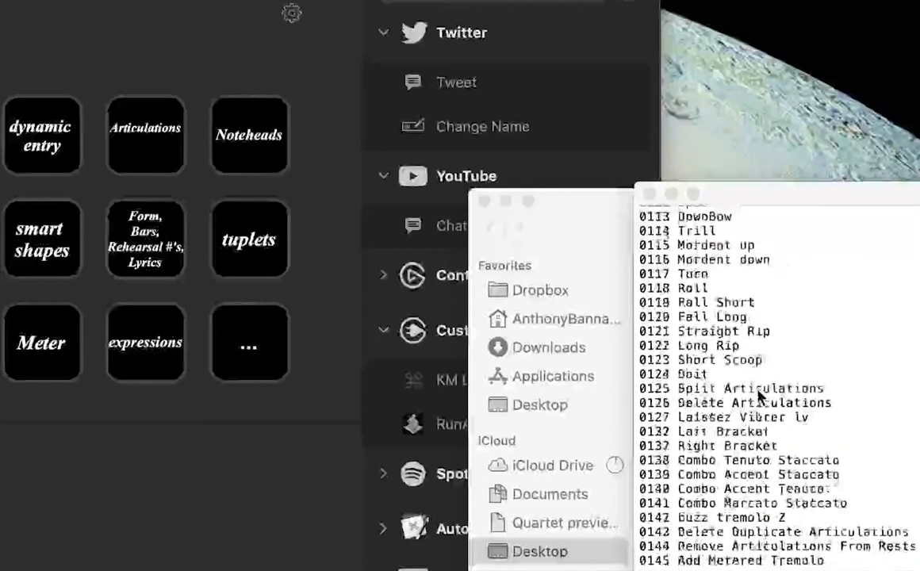
pyautogui.scroll(-8, 759, 396)
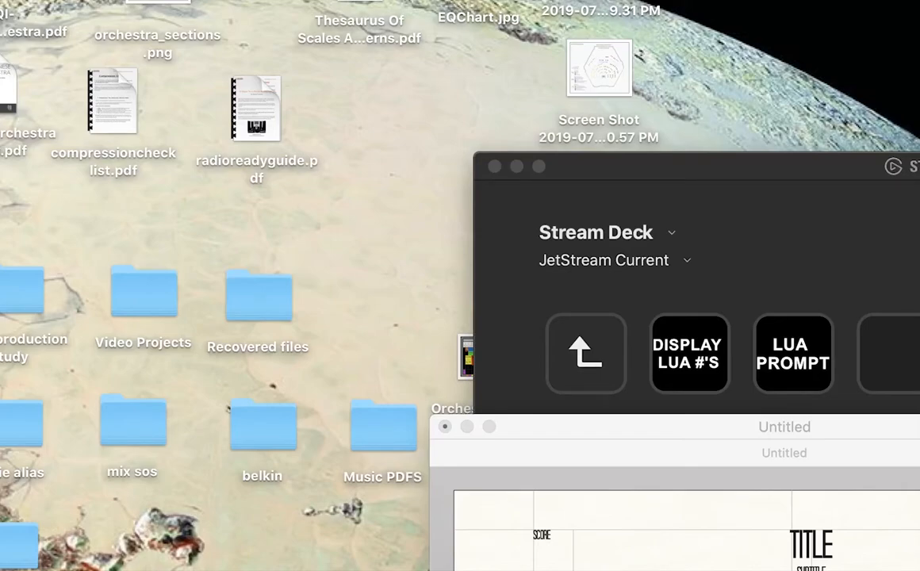
# Rearrange the Finale score and Stream Deck windows so that the music is uncovered
pyautogui.moveTo(697, 458); pyautogui.dragTo(517, 417)
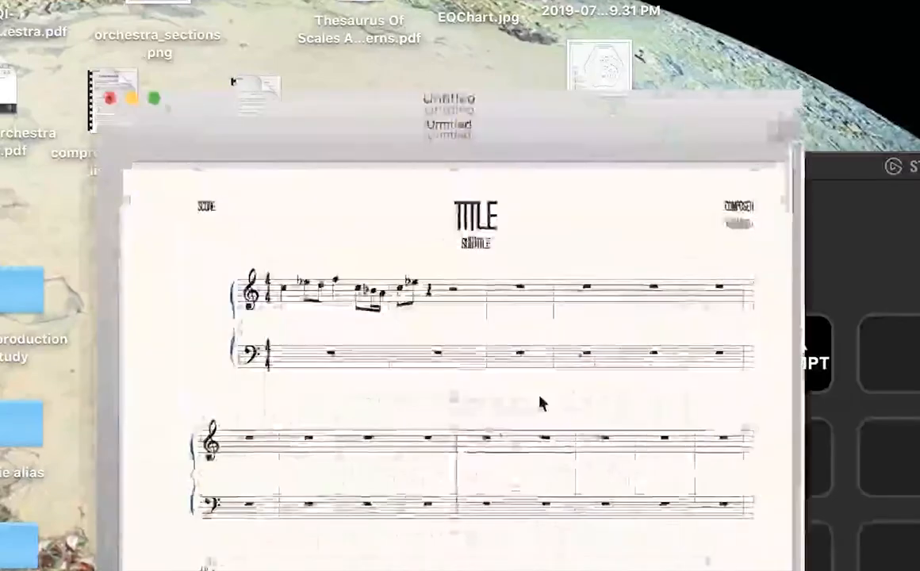
pyautogui.click(890, 184)
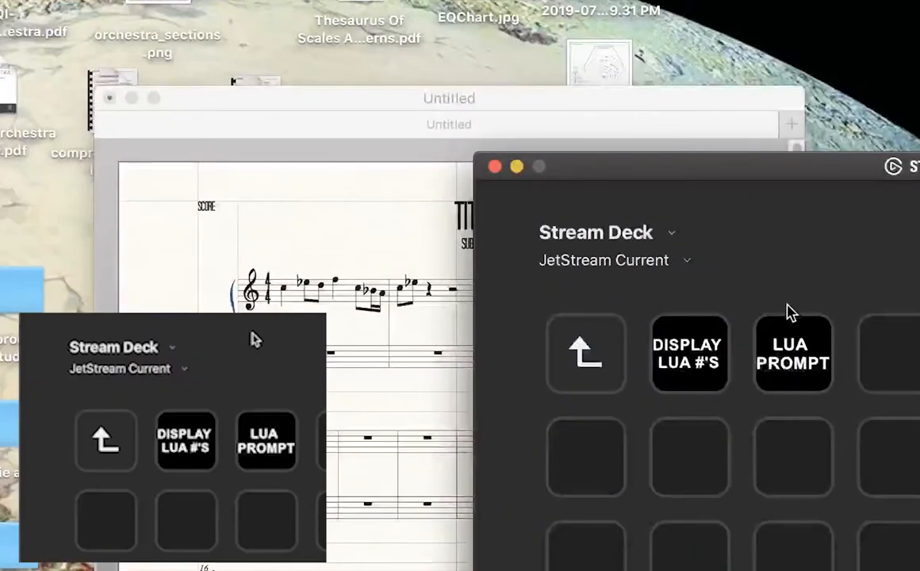
pyautogui.moveTo(767, 162); pyautogui.dragTo(919, 398)
pyautogui.click(524, 387)
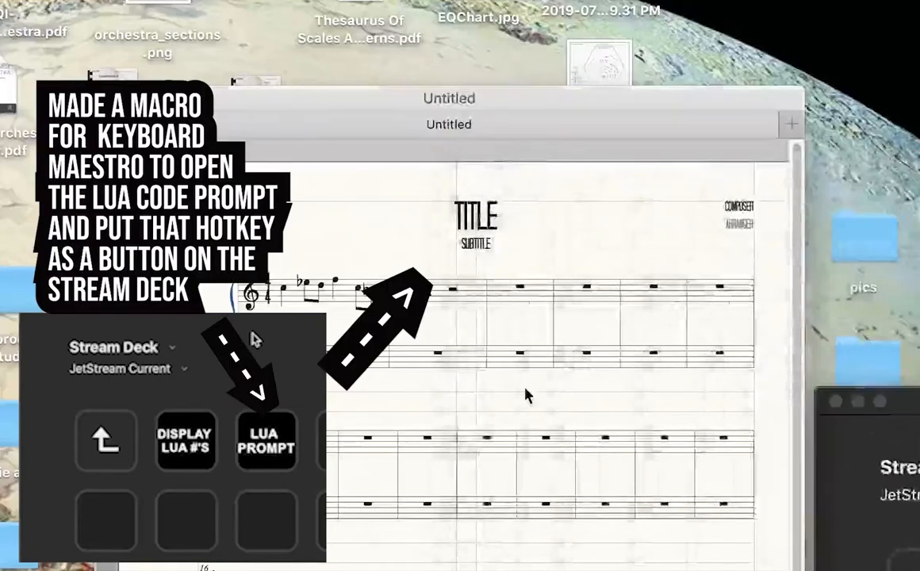
pyautogui.moveTo(554, 132); pyautogui.dragTo(659, 136)
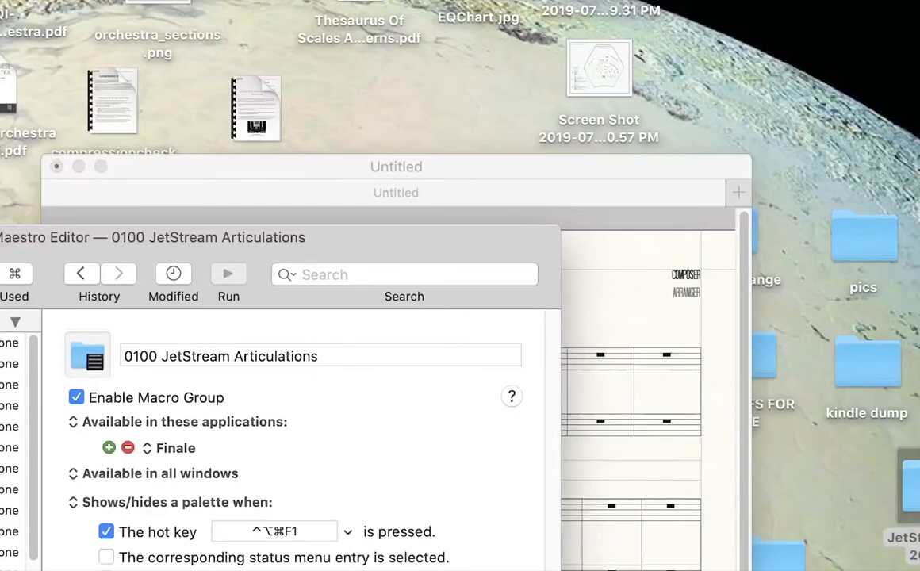
# Examine the settings of the 0100 JetStream Articulations macro group in Keyboard Maestro
pyautogui.scroll(-5, 16, 444)
pyautogui.scroll(5, 16, 444)
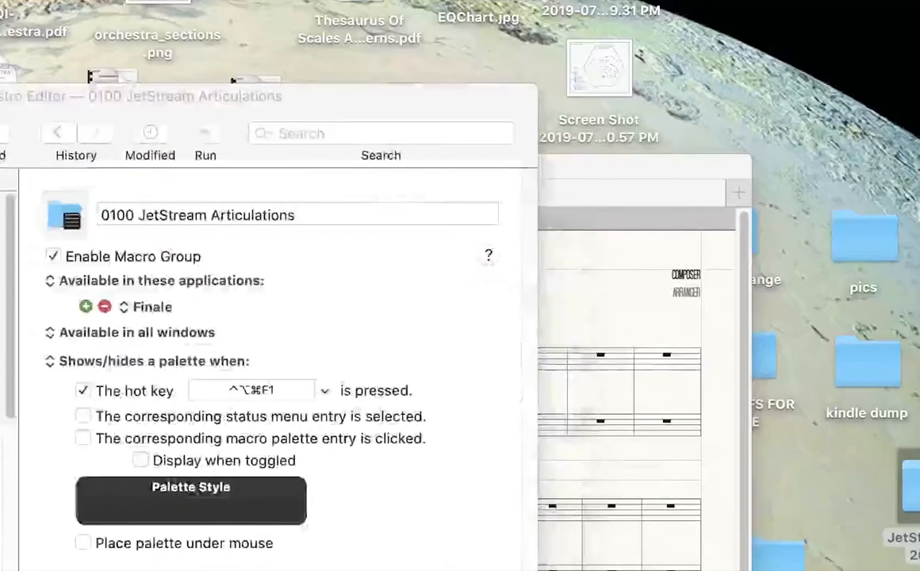
pyautogui.click(2, 264)
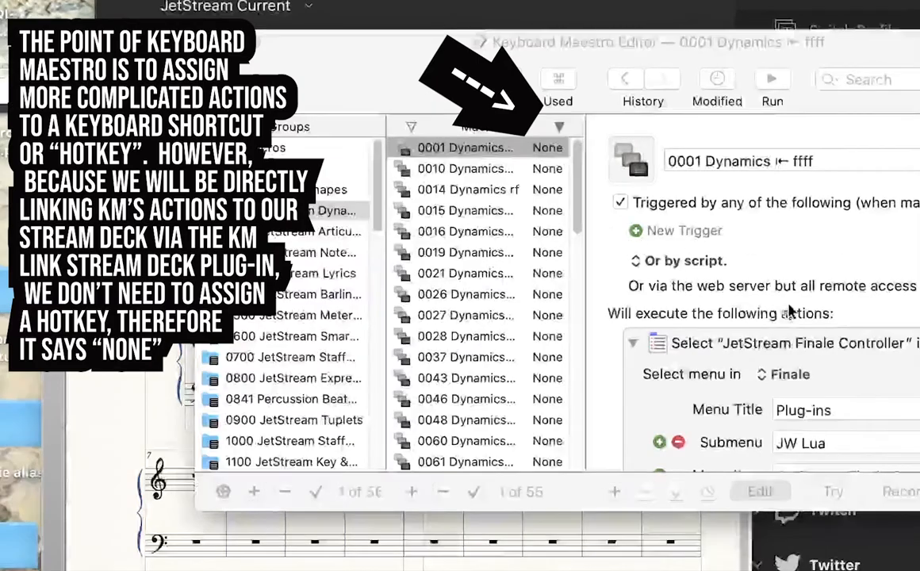
# Examine the trigger and actions of the 0001 Dynamics ffff macro
pyautogui.scroll(-5, 774, 300)
pyautogui.scroll(-10, 773, 299)
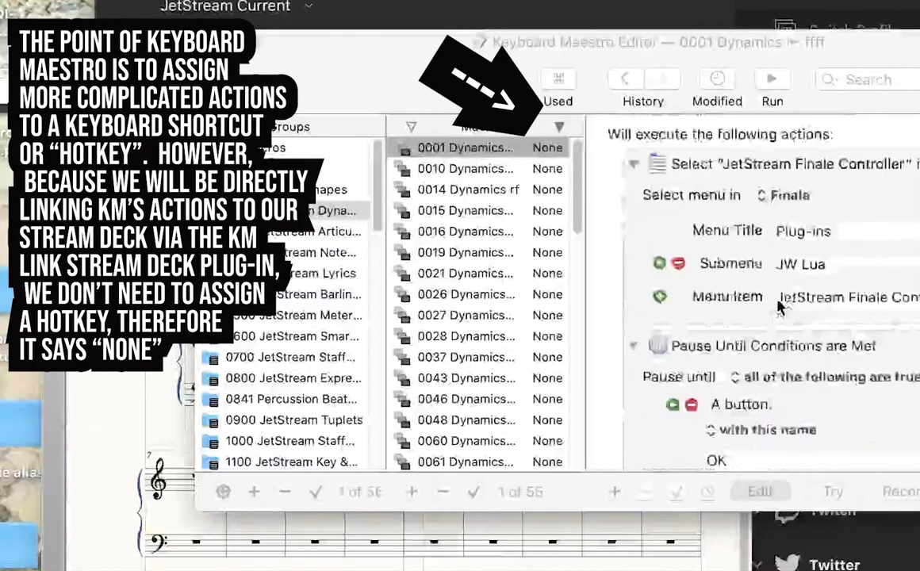
pyautogui.scroll(-5, 795, 305)
pyautogui.scroll(4, 795, 303)
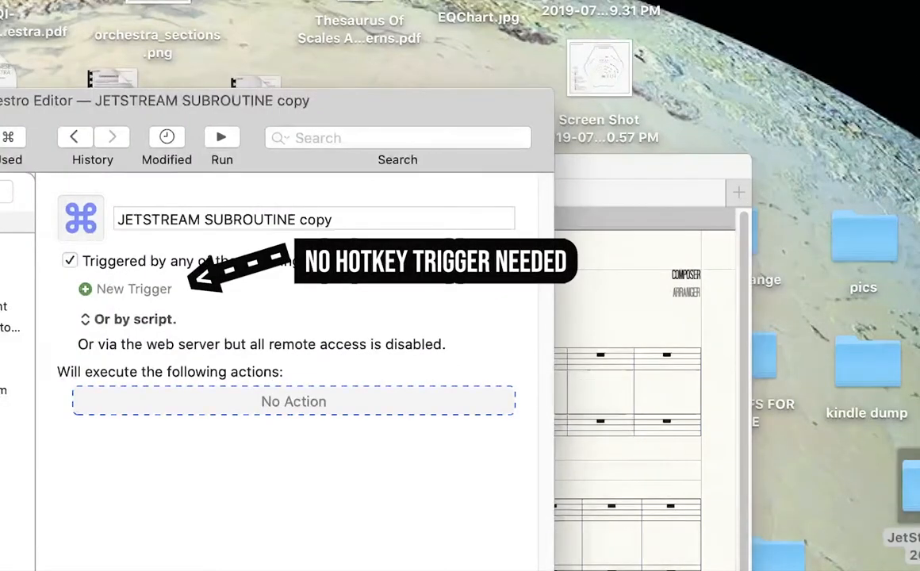
# Add a Select or Show a Menu Item action to the JETSTREAM SUBROUTINE copy macro
pyautogui.moveTo(1, 339); pyautogui.dragTo(179, 408)
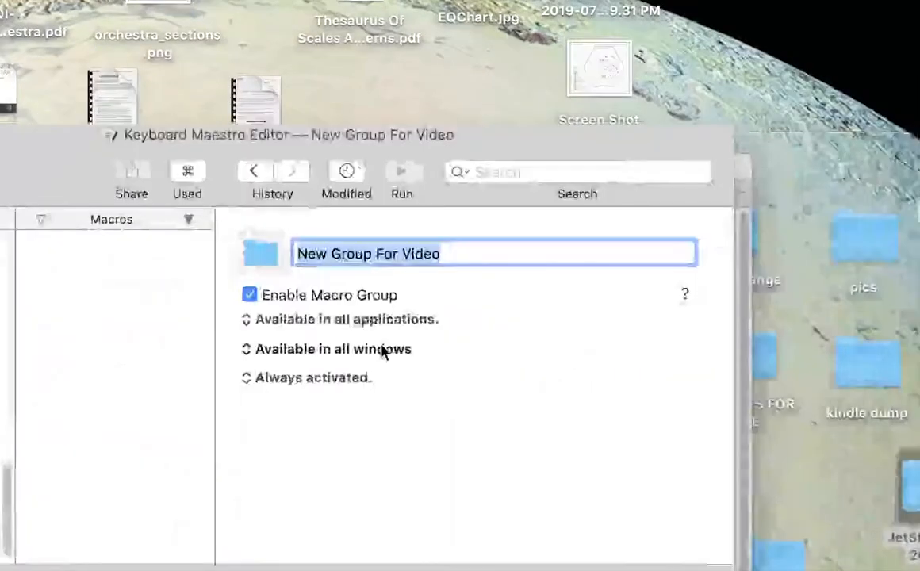
# Restrict the New Group For Video macro group to specific applications and add an application to its list
pyautogui.click(367, 320)
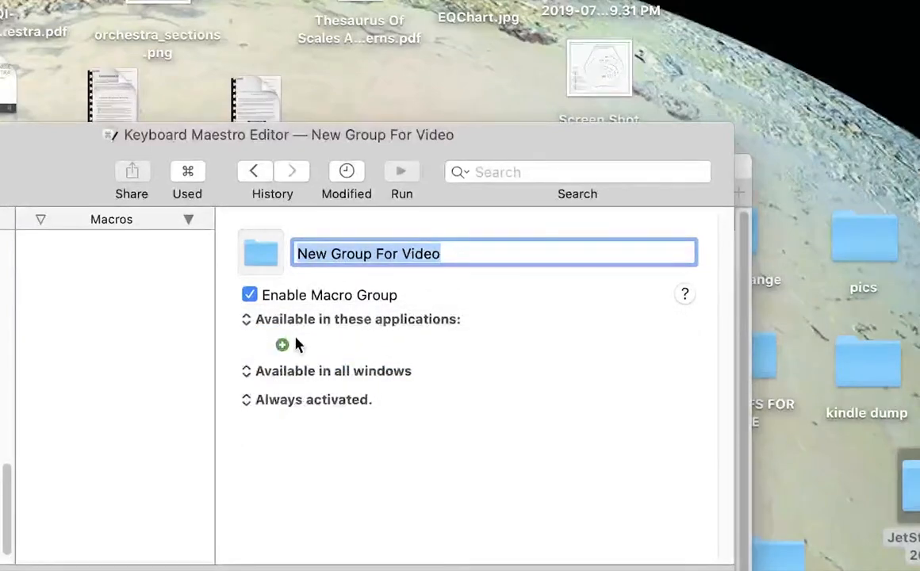
pyautogui.click(282, 347)
pyautogui.click(295, 325)
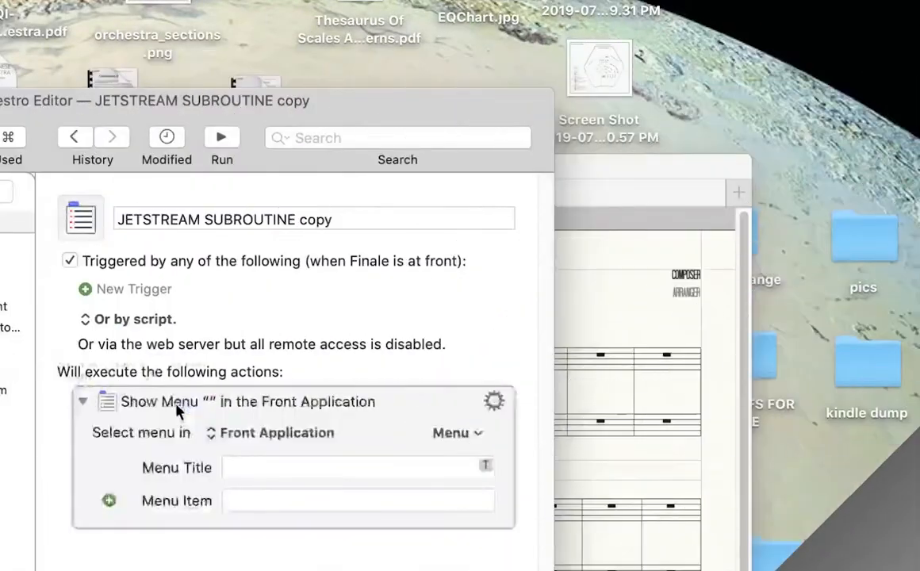
# Target the menu action at Finale and open the application menu choices for its menu item
pyautogui.click(207, 432)
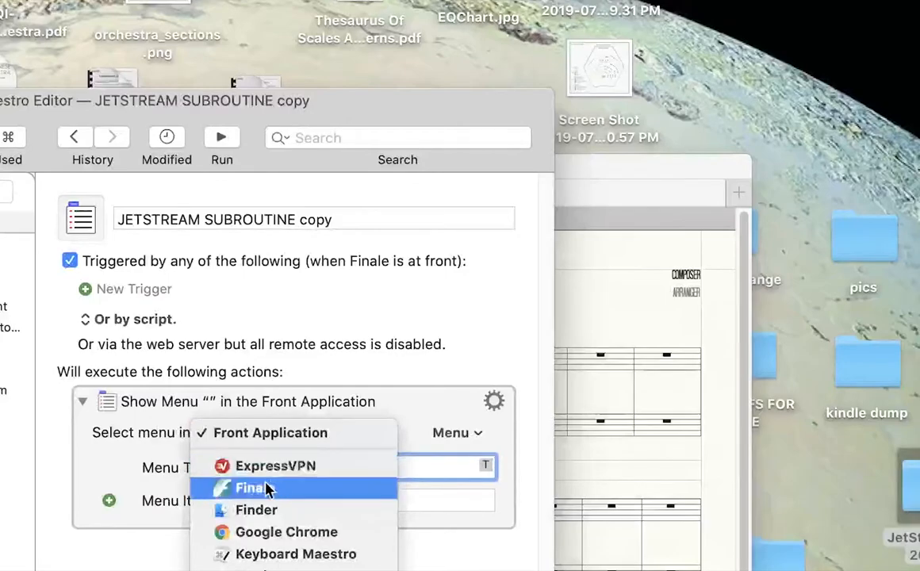
pyautogui.click(246, 488)
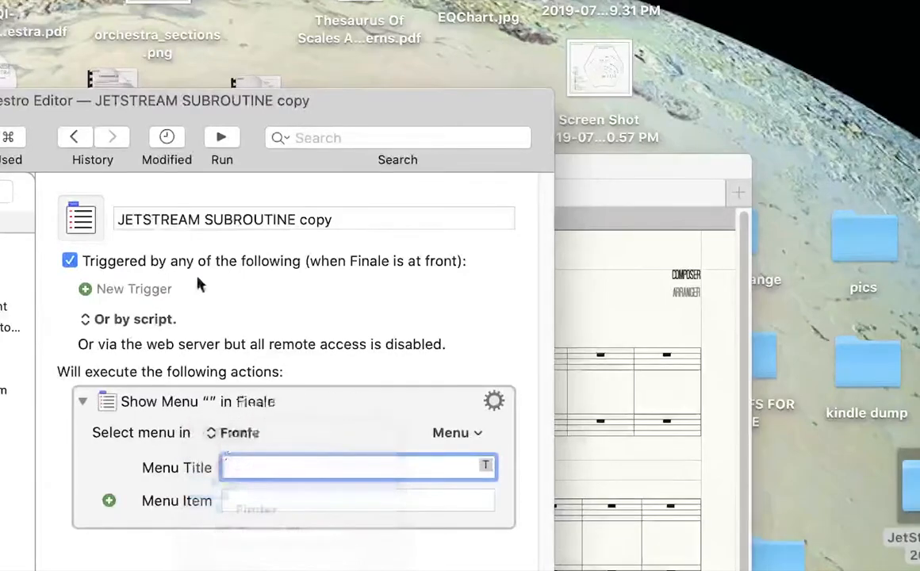
pyautogui.moveTo(27, 103); pyautogui.dragTo(0, 100)
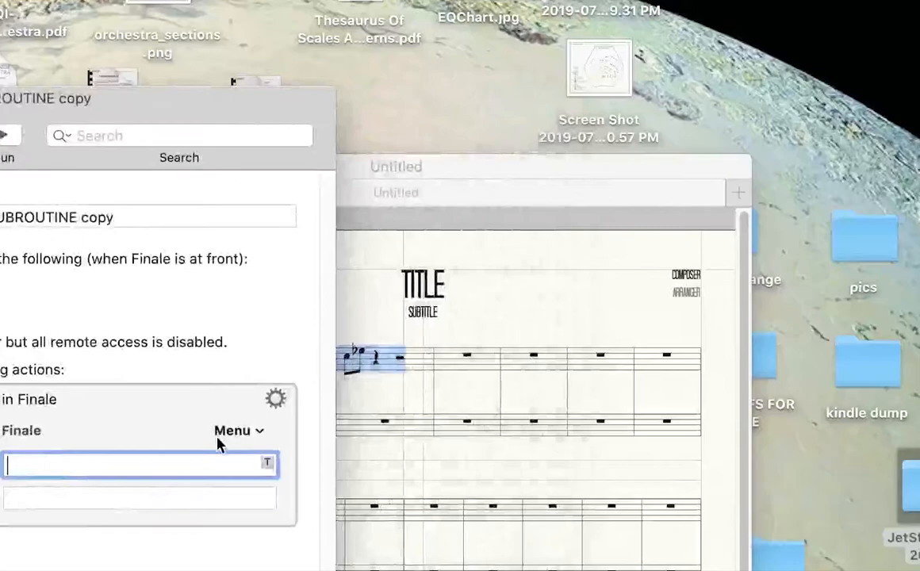
pyautogui.click(219, 438)
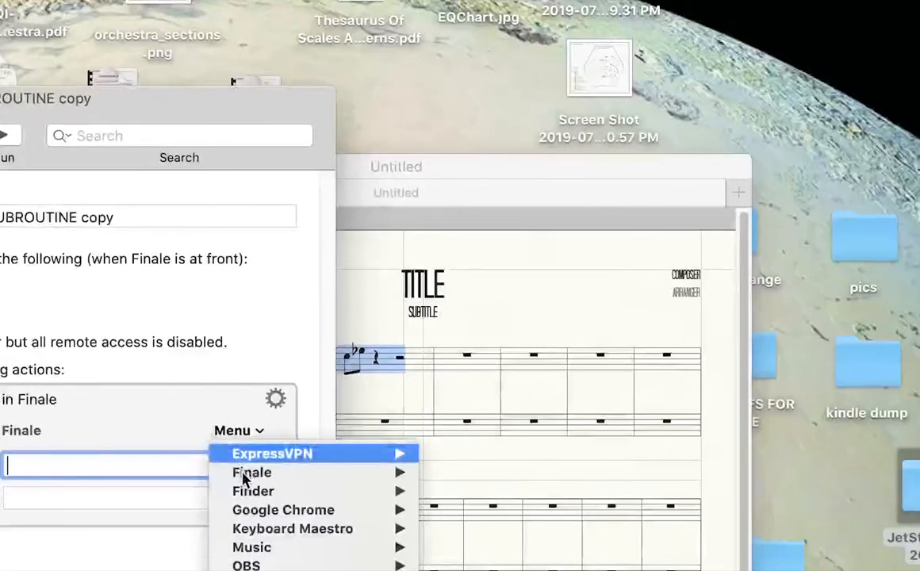
pyautogui.moveTo(245, 484)
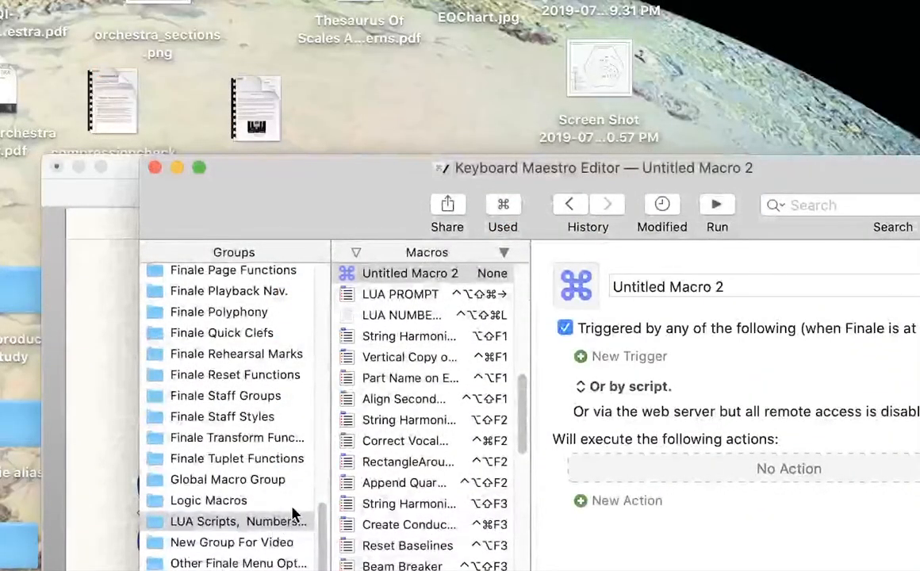
# Examine the hotkey and the file-opening action of the LUA NUMBERS macro
pyautogui.click(410, 323)
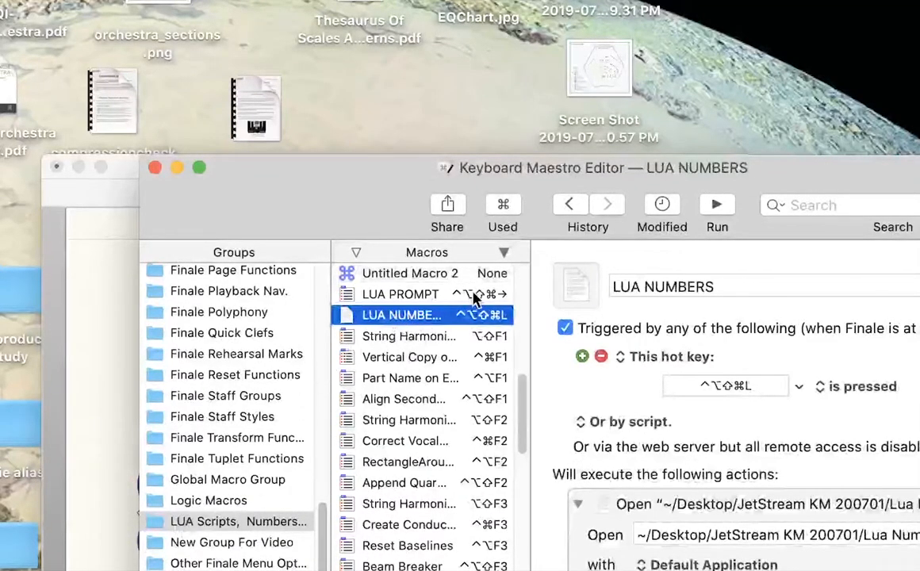
pyautogui.moveTo(480, 179); pyautogui.dragTo(289, 88)
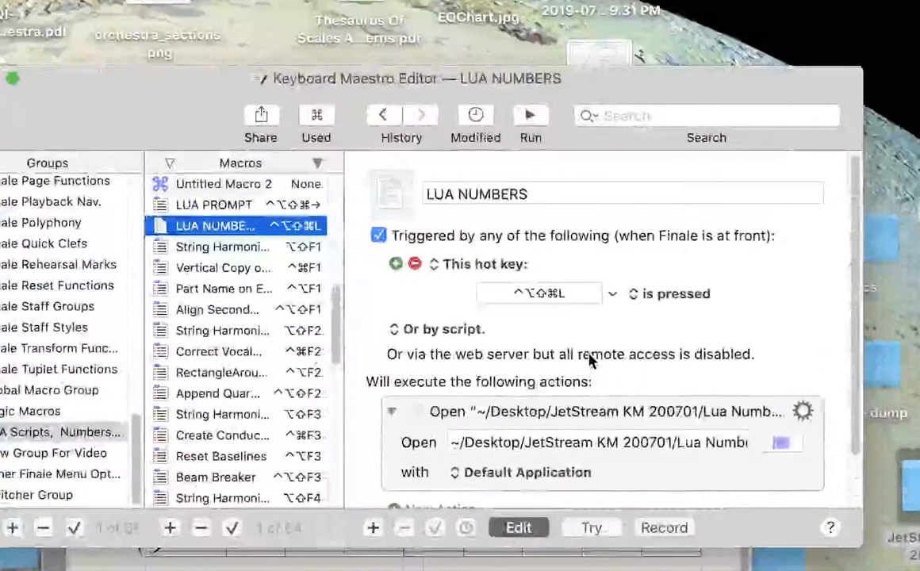
pyautogui.scroll(-2, 600, 305)
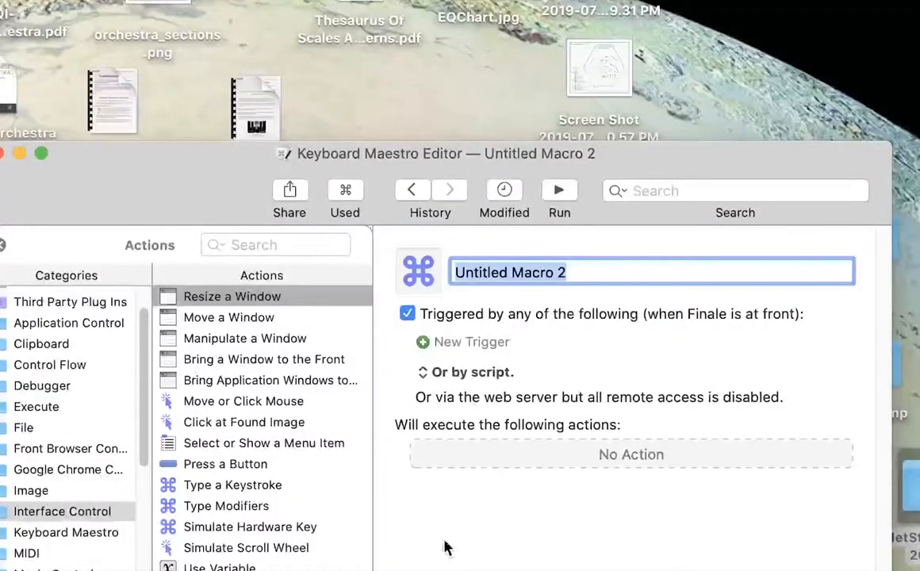
# Start adding an action to Untitled Macro 2 and view the specific actions in the Open category
pyautogui.click(486, 458)
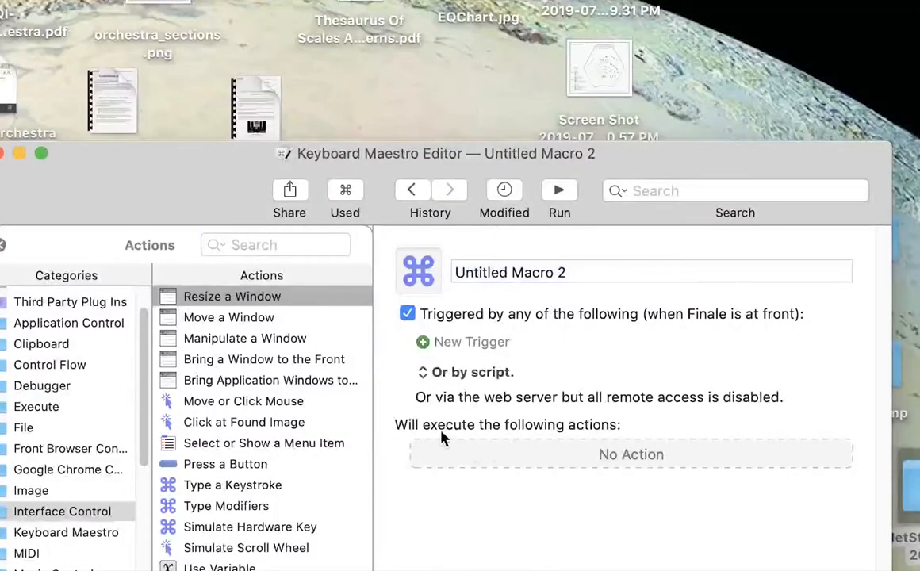
pyautogui.click(3, 246)
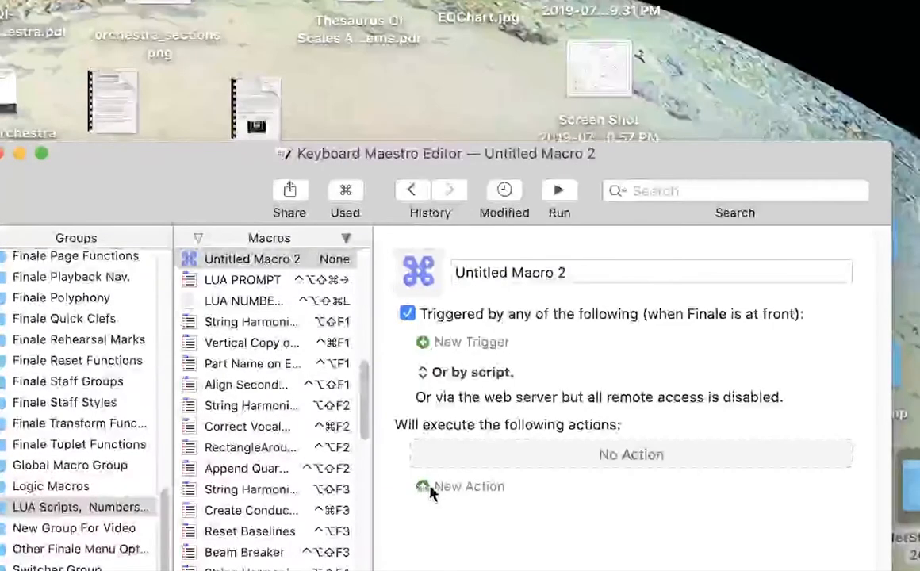
pyautogui.click(428, 489)
pyautogui.moveTo(154, 189); pyautogui.dragTo(308, 205)
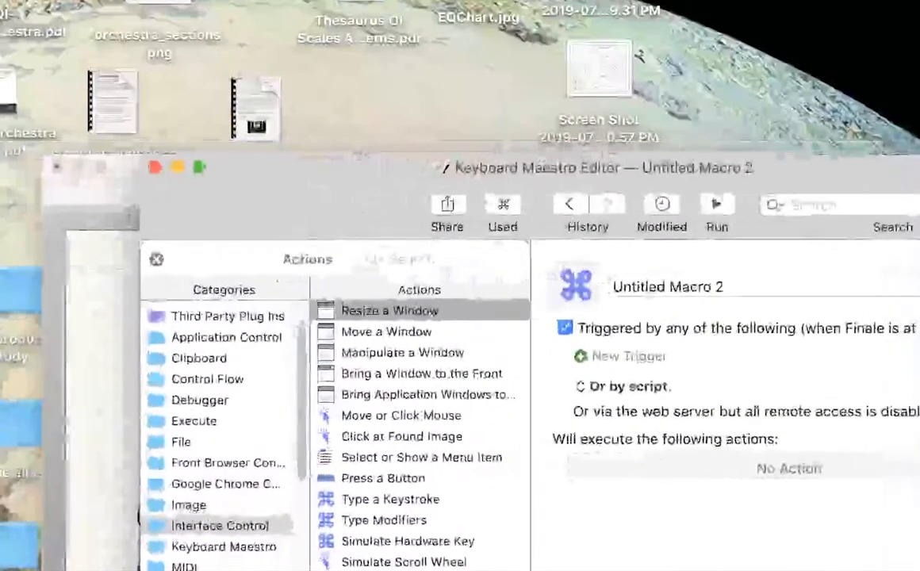
pyautogui.scroll(-2, 216, 362)
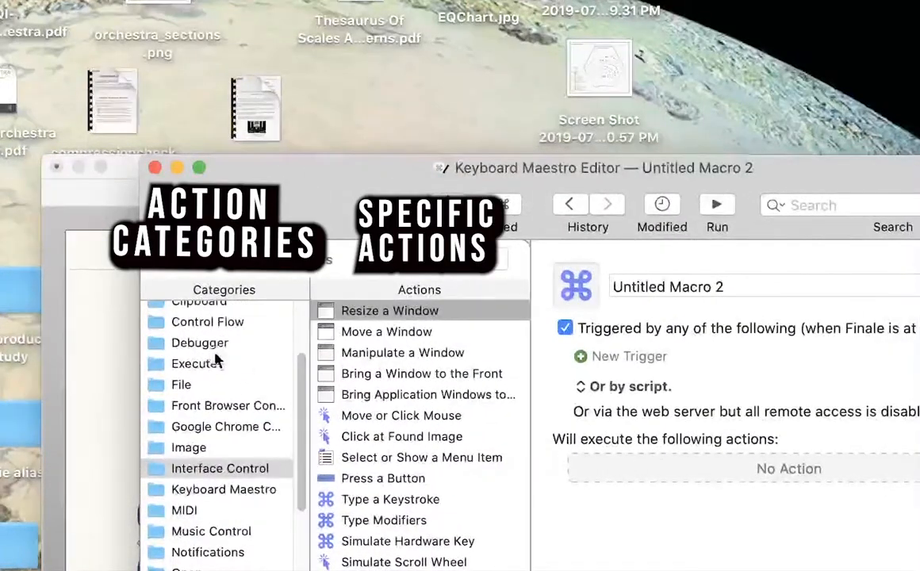
pyautogui.scroll(-2, 255, 460)
pyautogui.click(221, 537)
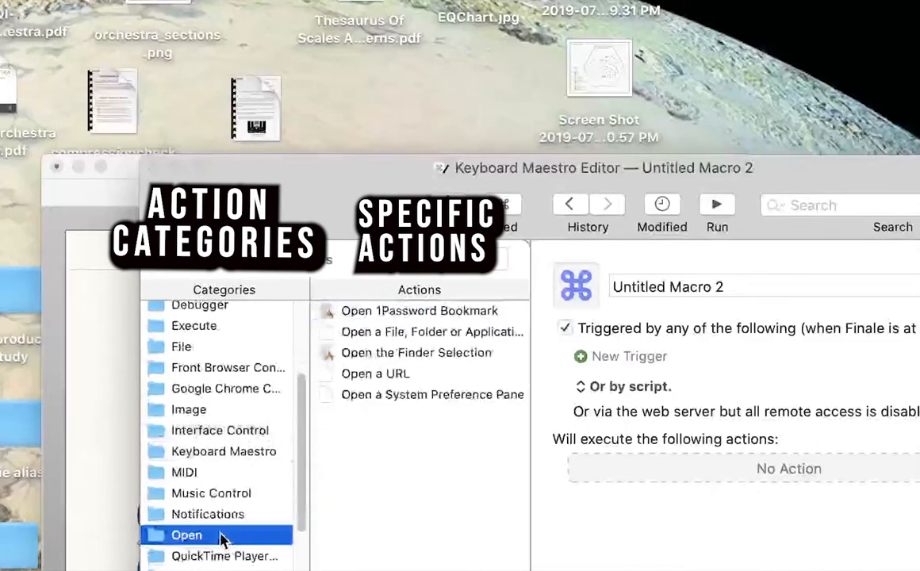
pyautogui.scroll(-4, 237, 424)
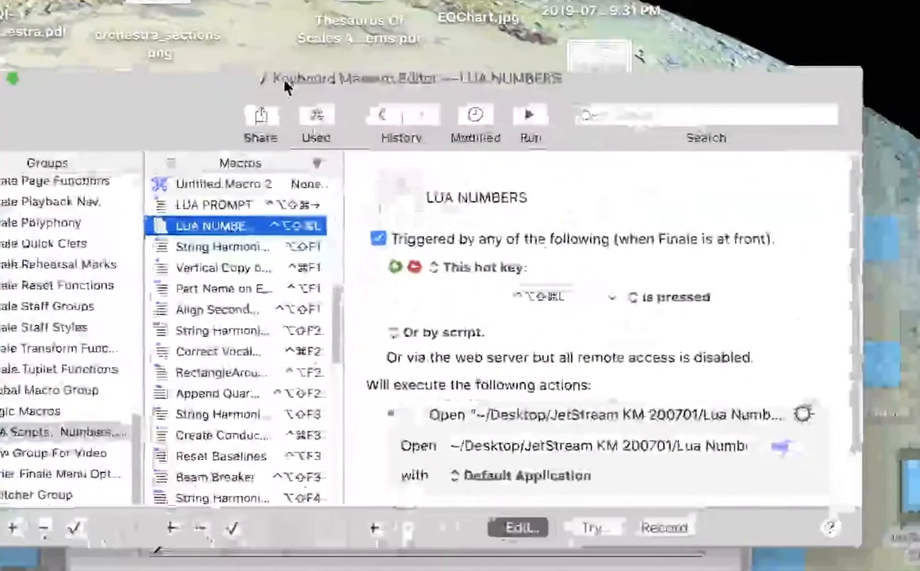
# Review the trigger of the LUA NUMBERS macro and the file path its Open action uses
pyautogui.scroll(-2, 591, 372)
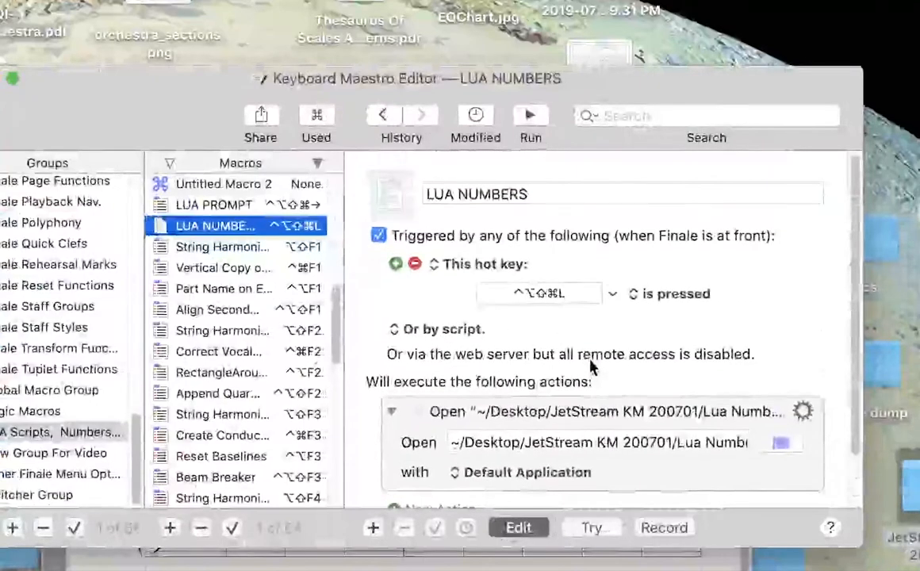
pyautogui.scroll(-3, 587, 301)
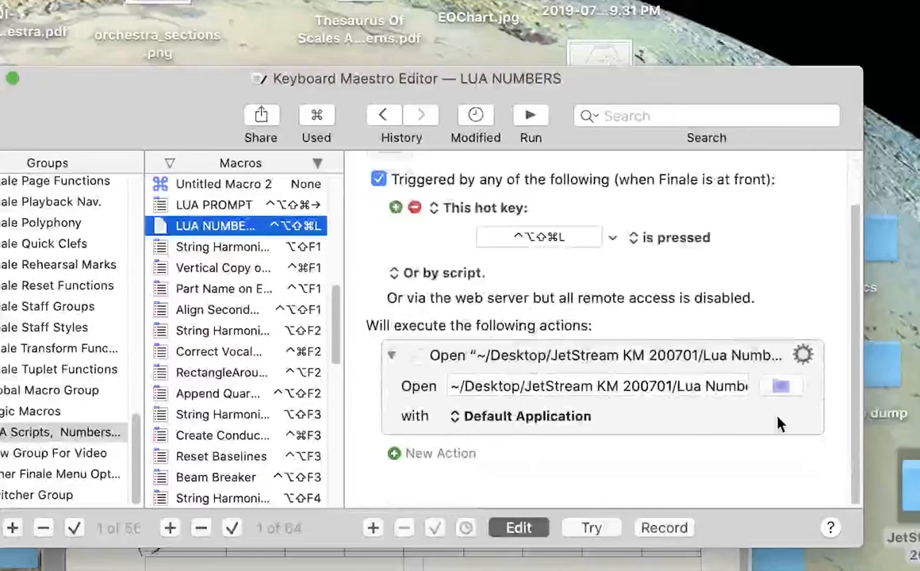
pyautogui.moveTo(583, 386); pyautogui.dragTo(616, 380)
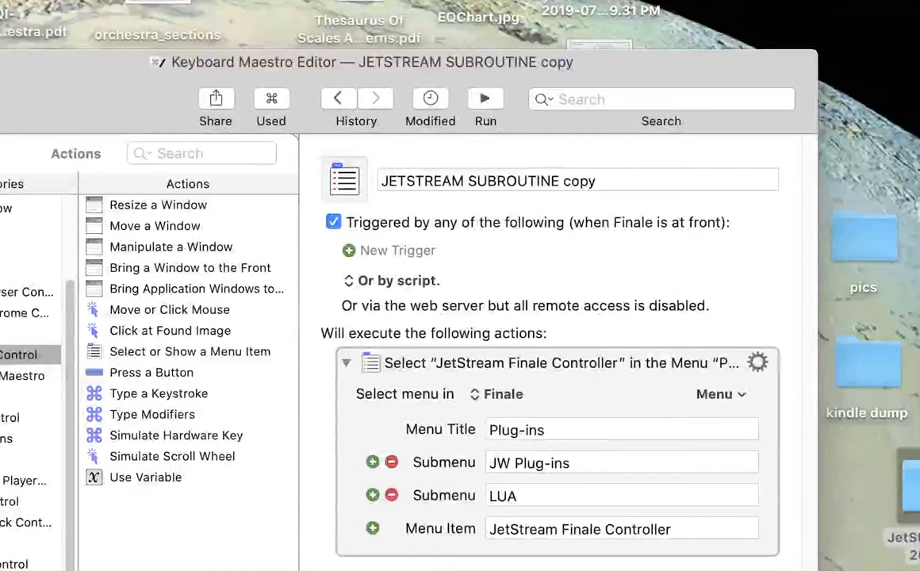
# Delete the JETSTREAM SUBROUTINE copy macro and select the first remaining JETSTREAM SUBROUTINE macro
pyautogui.press('super+k')
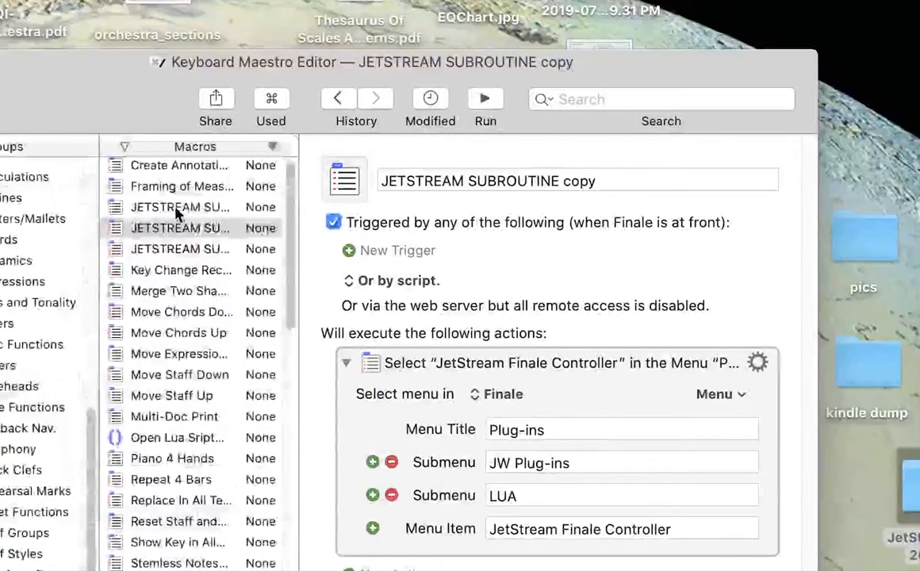
pyautogui.click(176, 208)
pyautogui.click(176, 228)
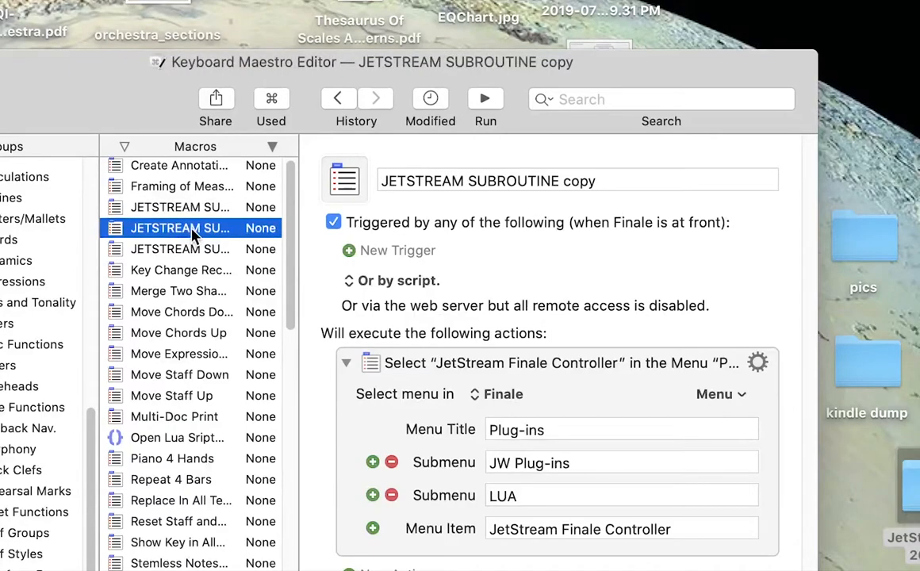
pyautogui.rightClick(192, 229)
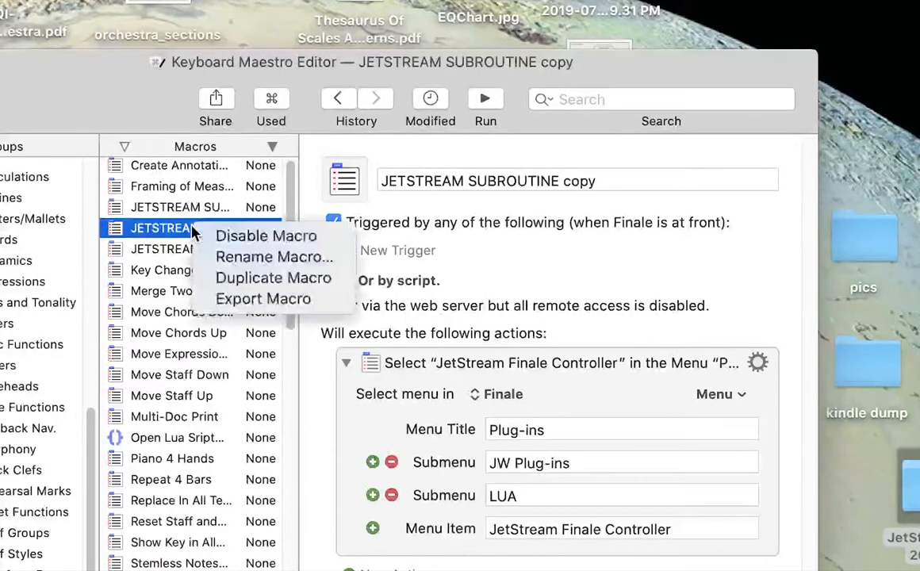
pyautogui.click(165, 229)
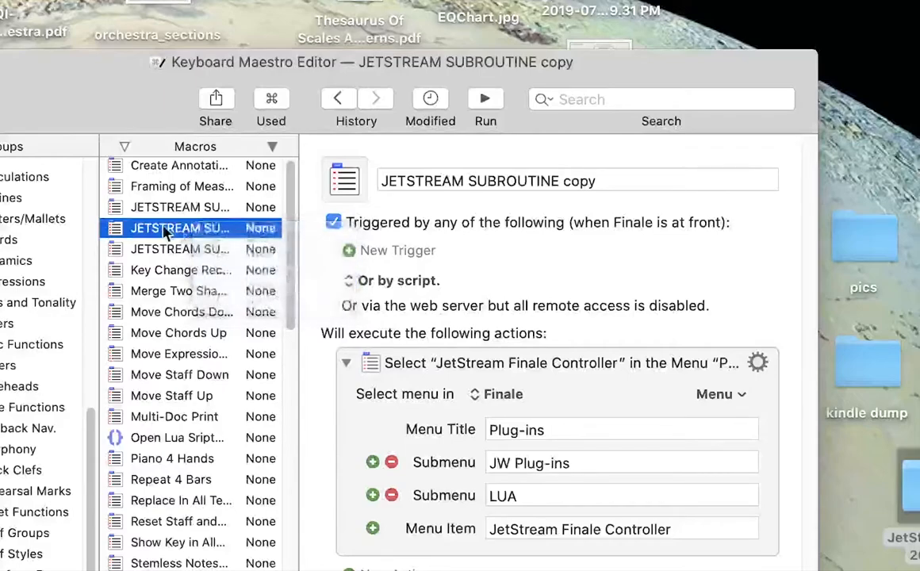
pyautogui.click(0, 0)
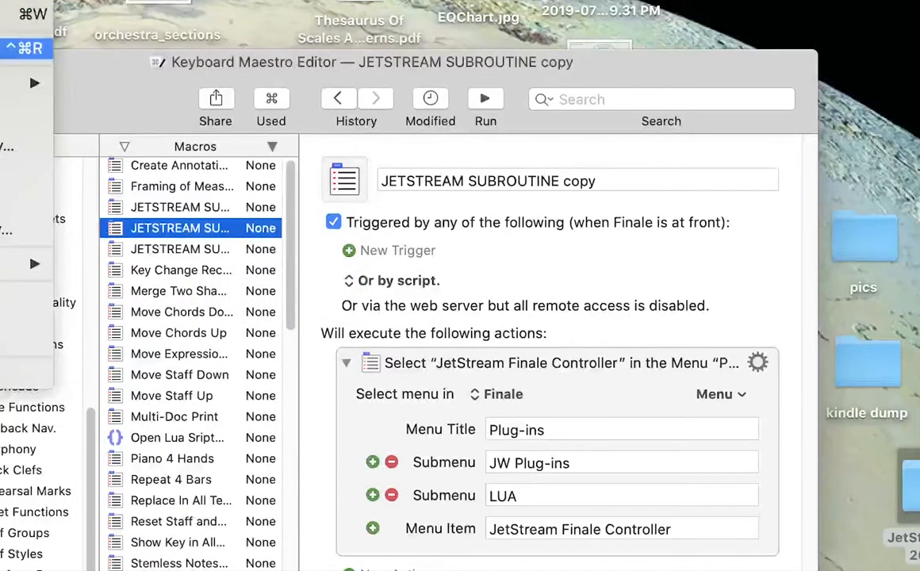
pyautogui.moveTo(0, 0)
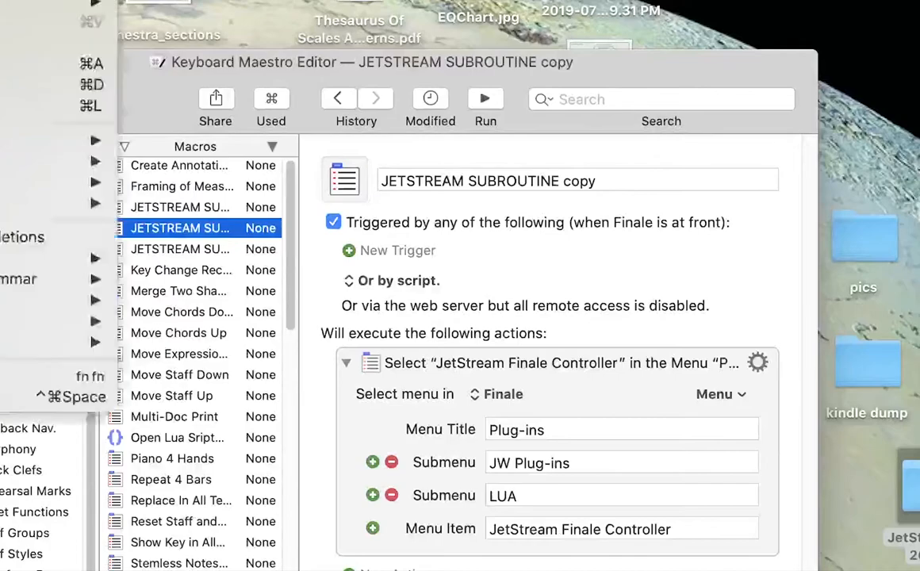
pyautogui.press('Escape')
pyautogui.hotkey('shift', 'Down')
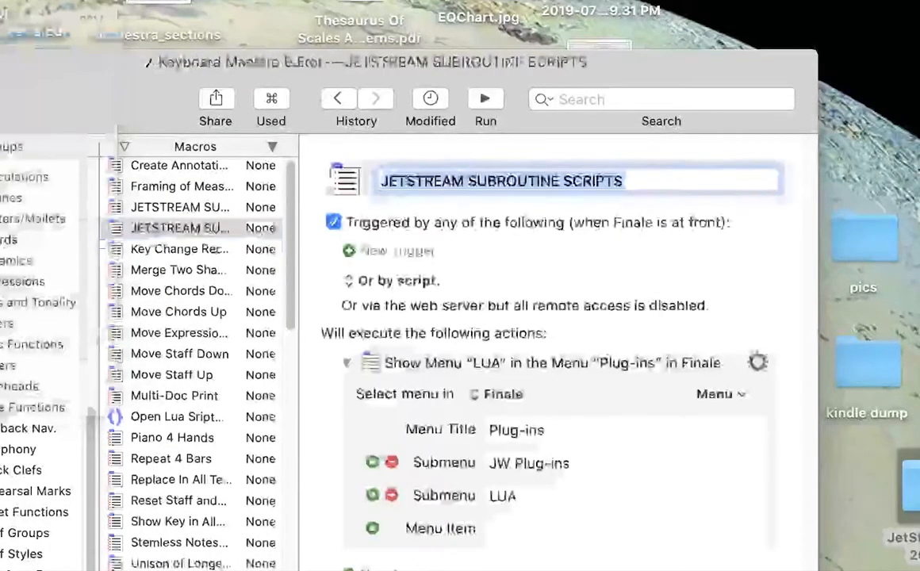
pyautogui.click(167, 207)
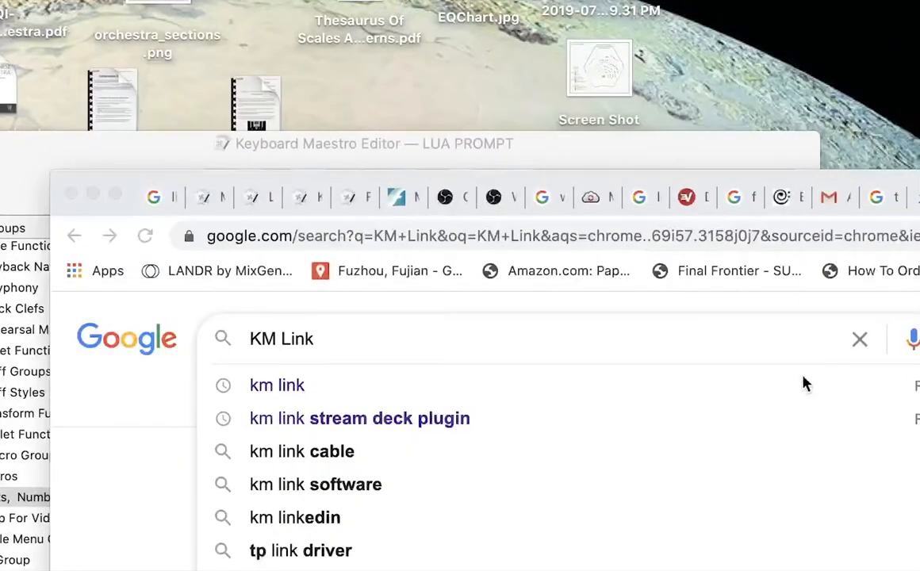
# Search Google for "km link stream deck plugin" in the browser and look through the results
pyautogui.click(372, 424)
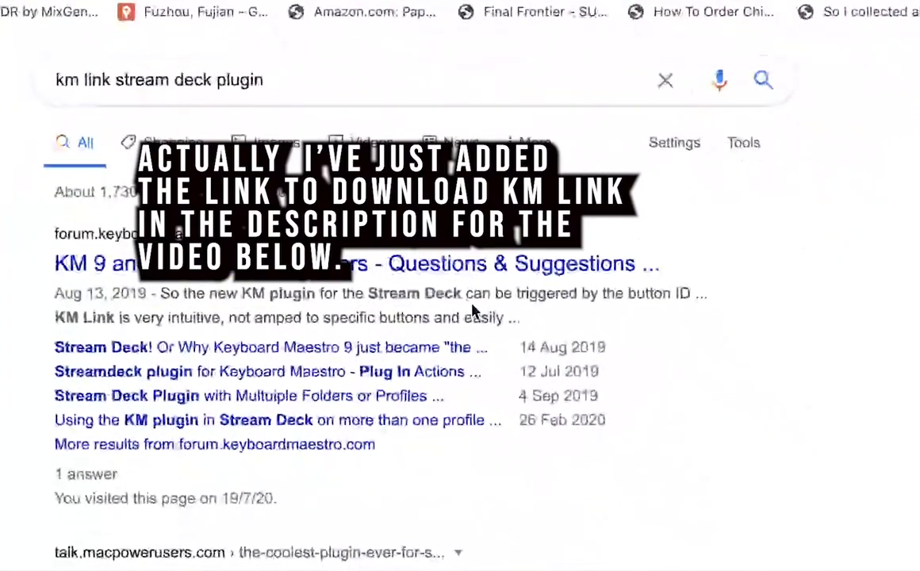
pyautogui.scroll(-5, 472, 317)
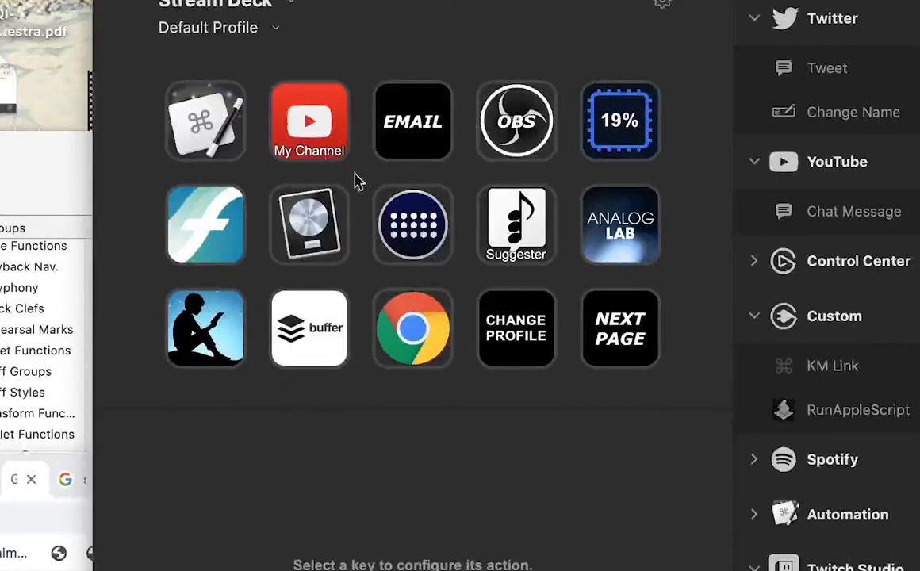
# Switch to Stream Deck, open the dotted blue circle folder and add a KM Link action to the key beside the back arrow
pyautogui.doubleClick(380, 228)
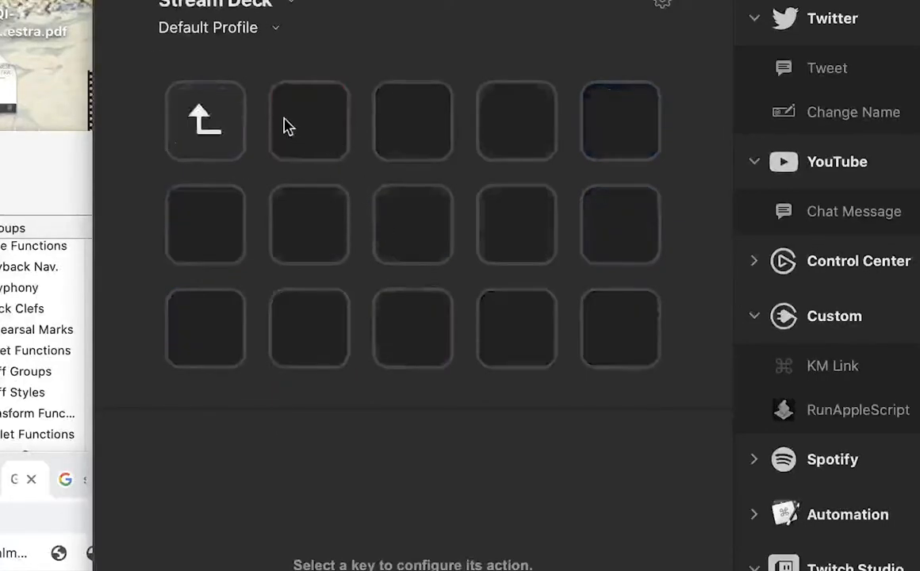
pyautogui.moveTo(827, 372); pyautogui.dragTo(312, 144)
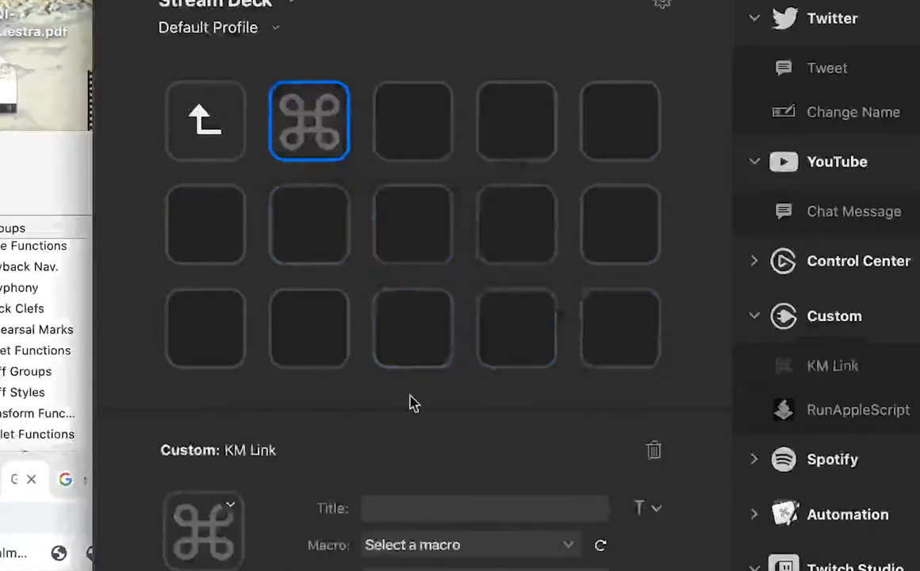
# Browse the macros offered for the new KM Link key, from the Smart Shapes group through the tuplet and global macro groups
pyautogui.click(440, 545)
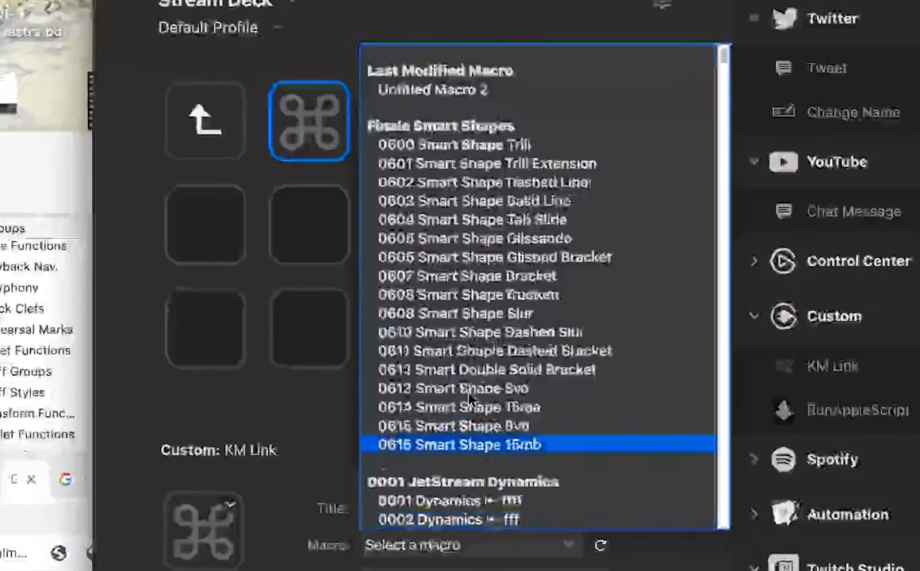
pyautogui.scroll(-5, 493, 321)
pyautogui.scroll(-10, 493, 321)
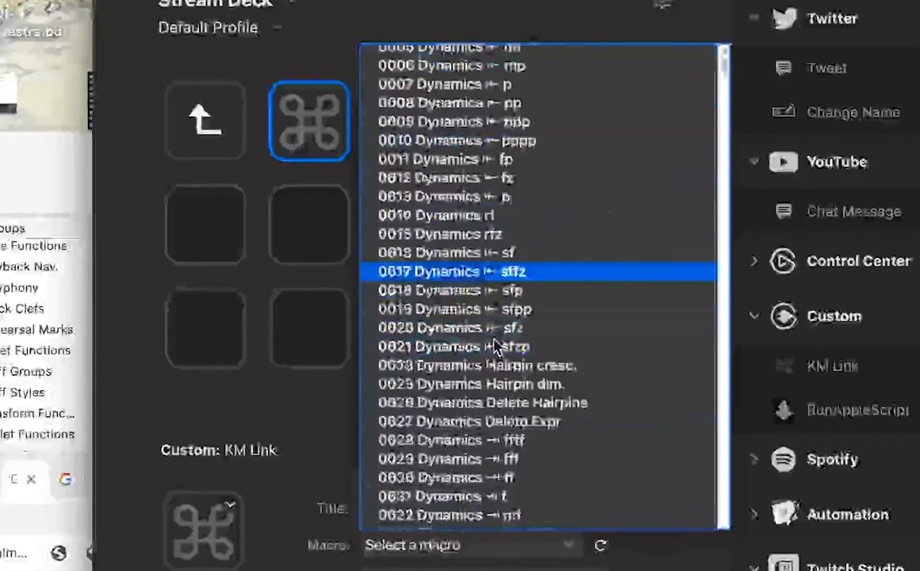
pyautogui.scroll(-8, 511, 325)
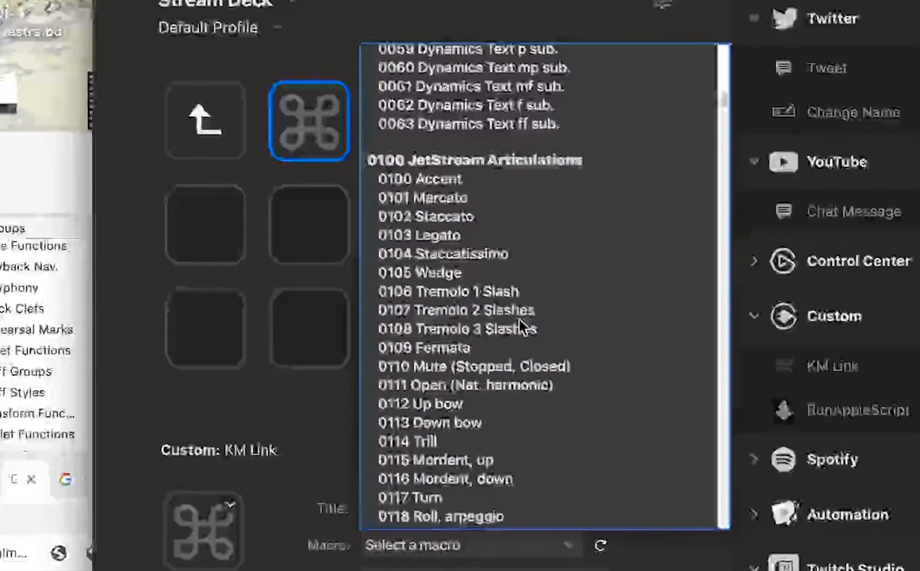
pyautogui.scroll(-12, 496, 319)
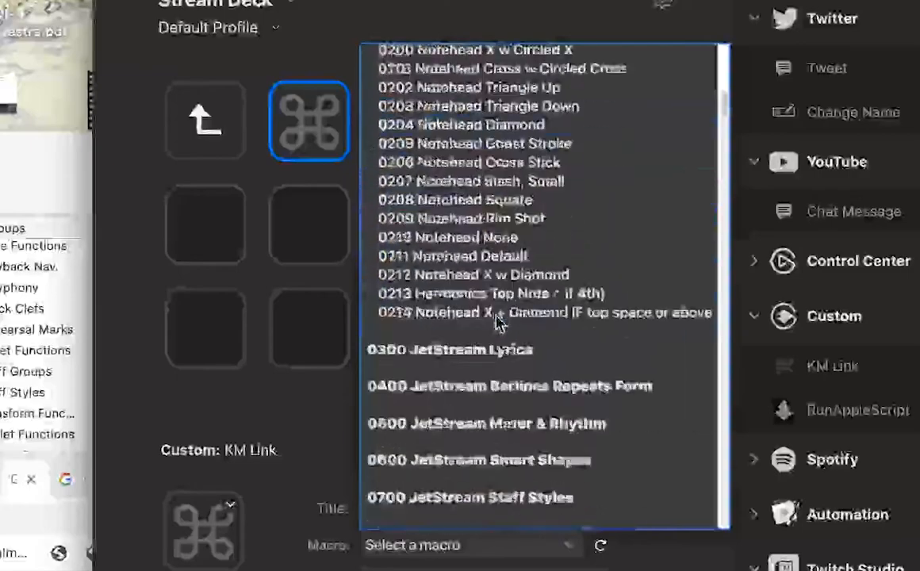
pyautogui.scroll(-12, 498, 322)
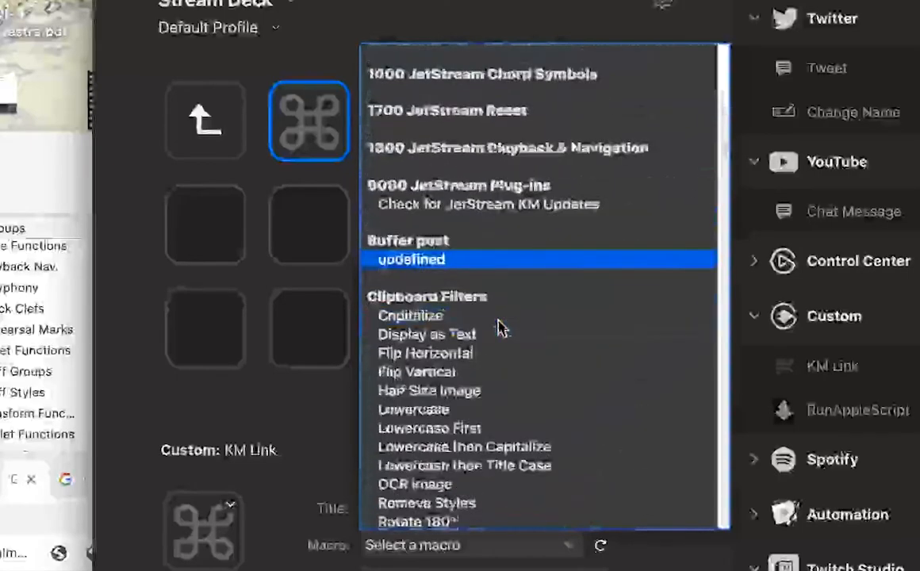
pyautogui.scroll(-12, 498, 325)
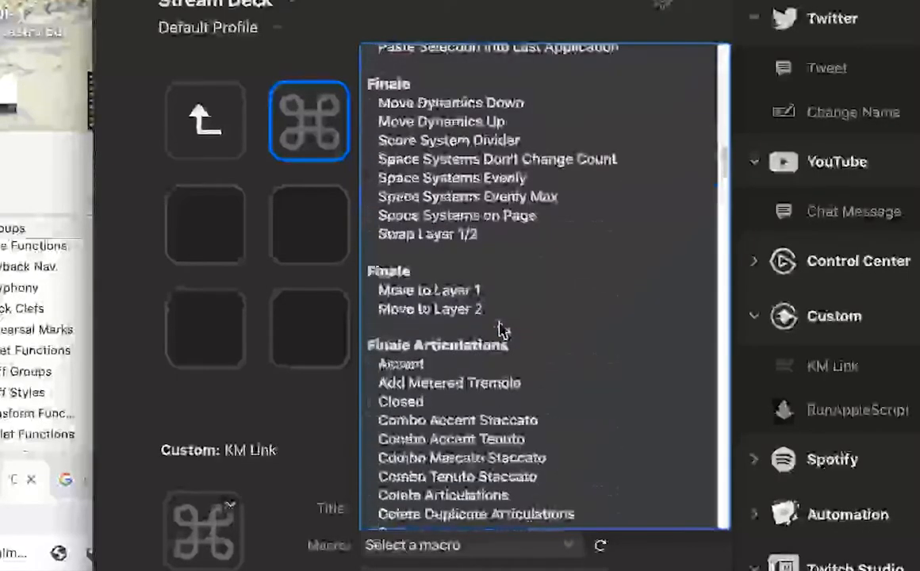
pyautogui.scroll(-12, 492, 337)
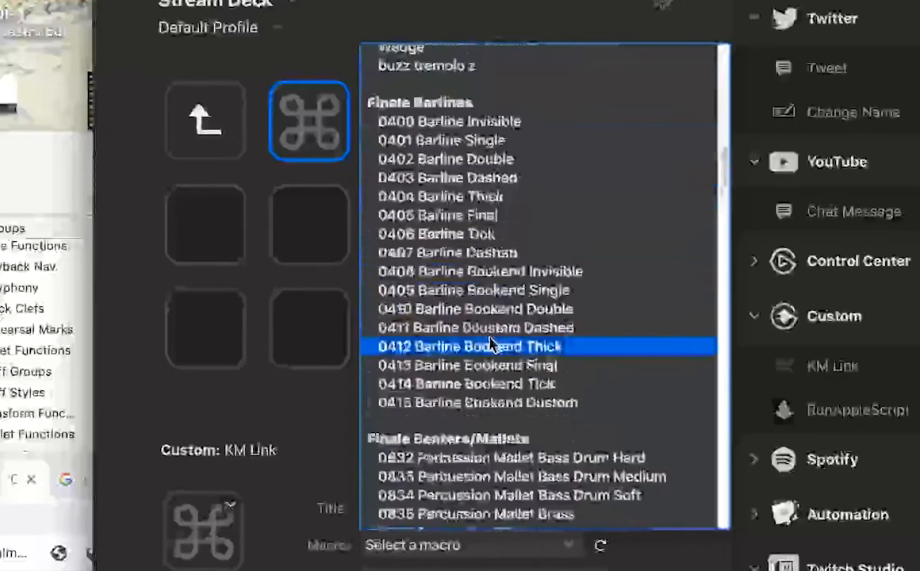
pyautogui.scroll(-15, 501, 341)
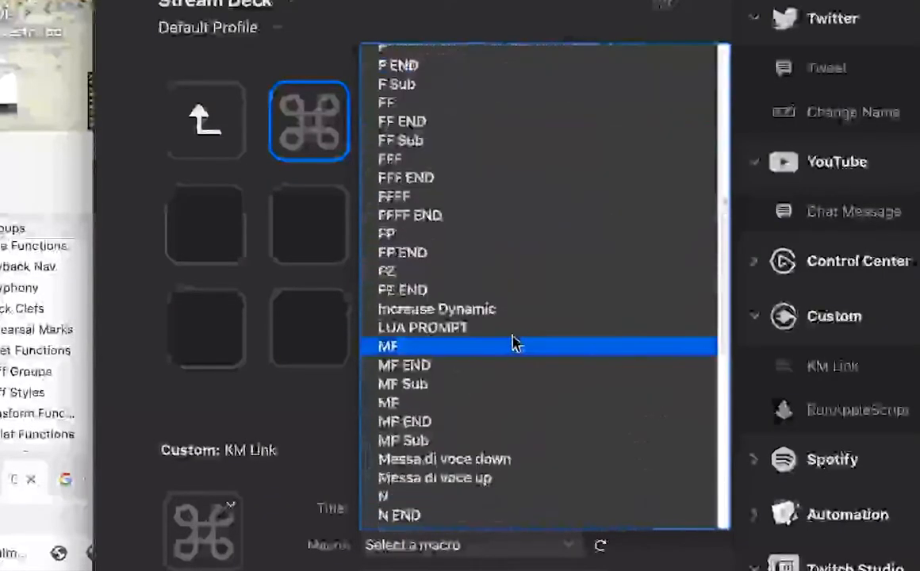
pyautogui.scroll(-20, 525, 362)
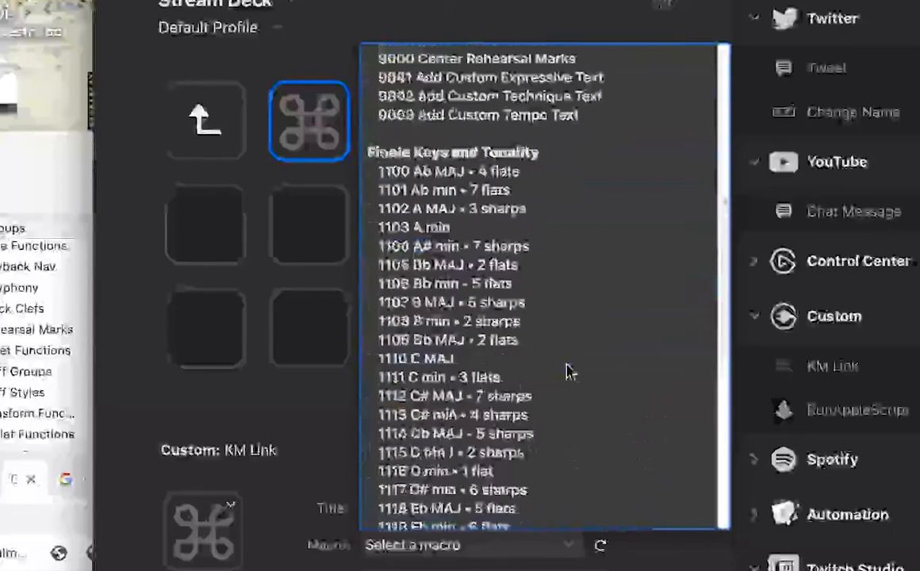
pyautogui.scroll(-15, 627, 375)
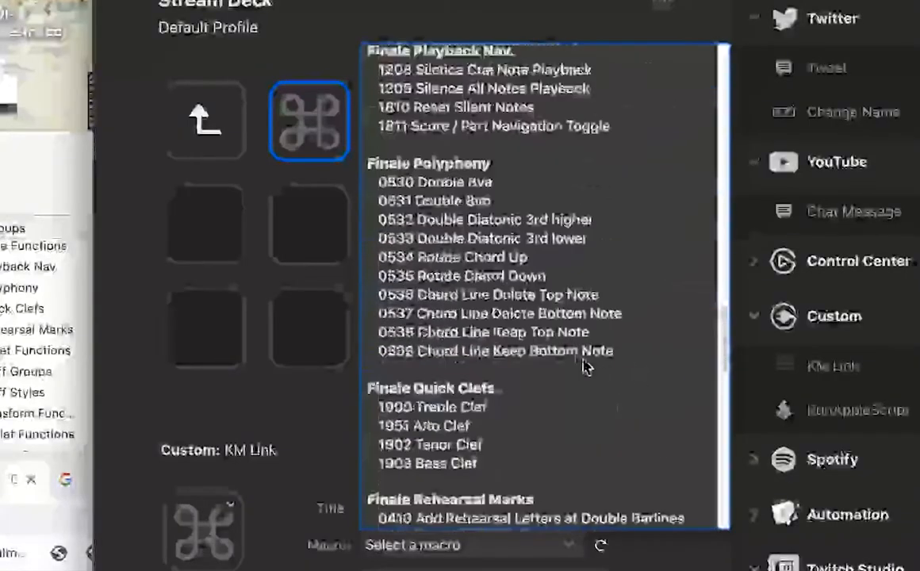
pyautogui.scroll(-15, 619, 369)
pyautogui.scroll(-20, 585, 362)
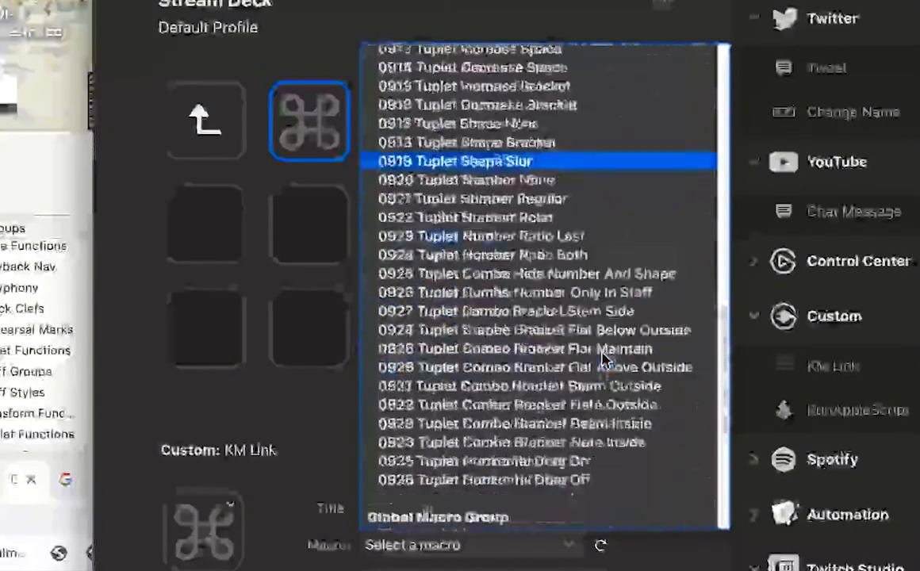
pyautogui.scroll(-20, 635, 364)
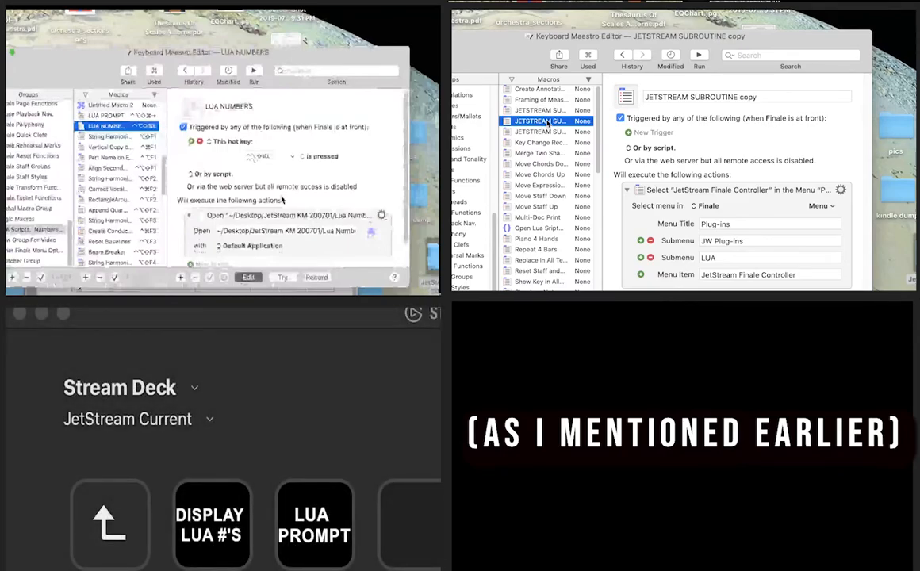
pyautogui.rightClick(547, 123)
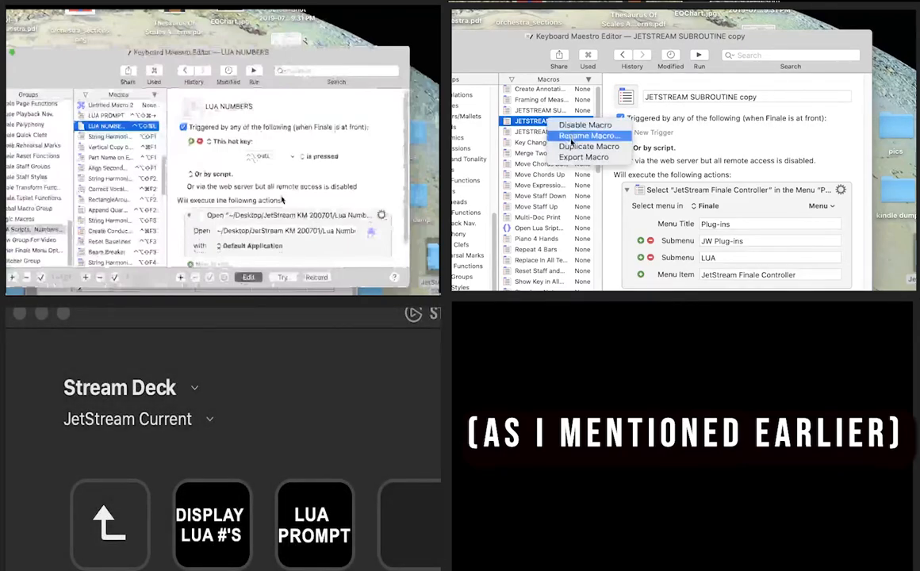
pyautogui.click(535, 123)
pyautogui.click(454, 8)
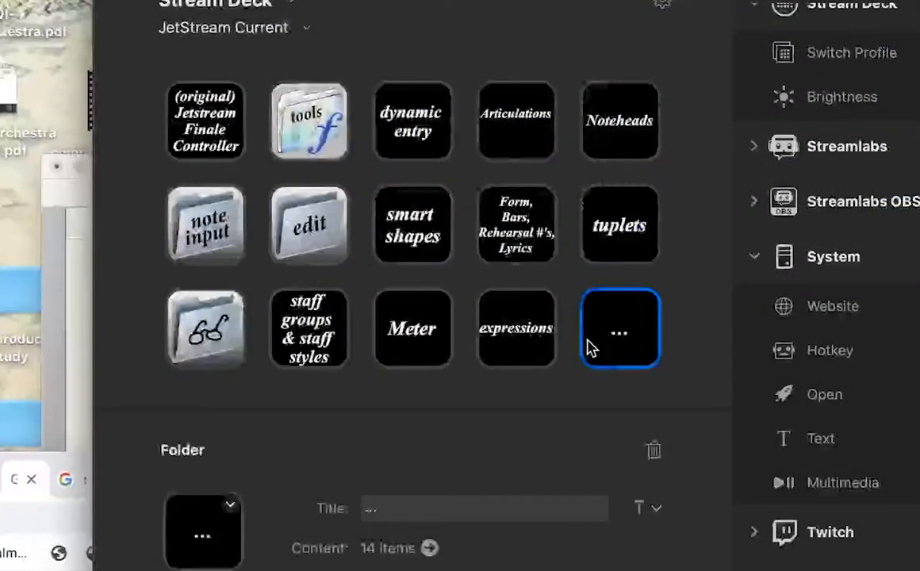
# Look through the overflow folders of the JetStream Current profile and return to its main page
pyautogui.doubleClick(591, 348)
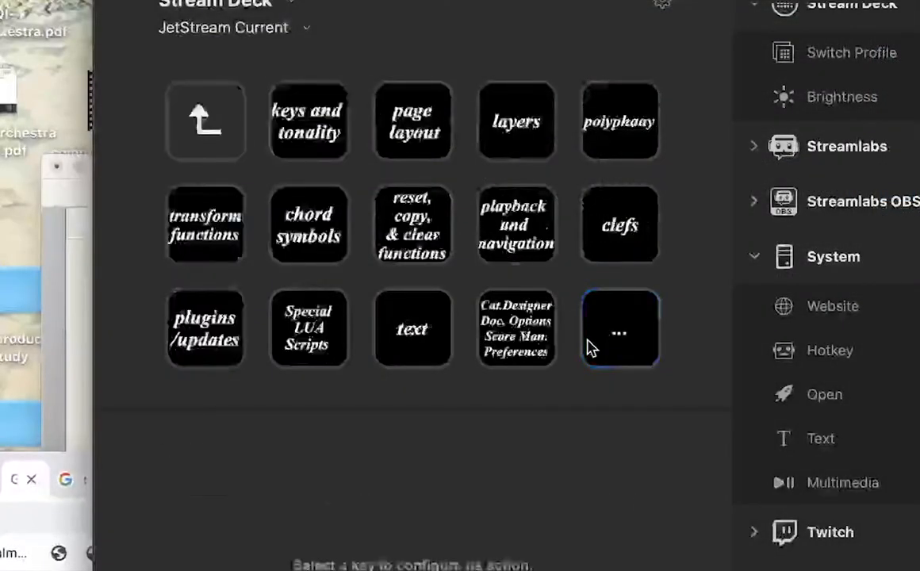
pyautogui.doubleClick(590, 347)
pyautogui.doubleClick(181, 130)
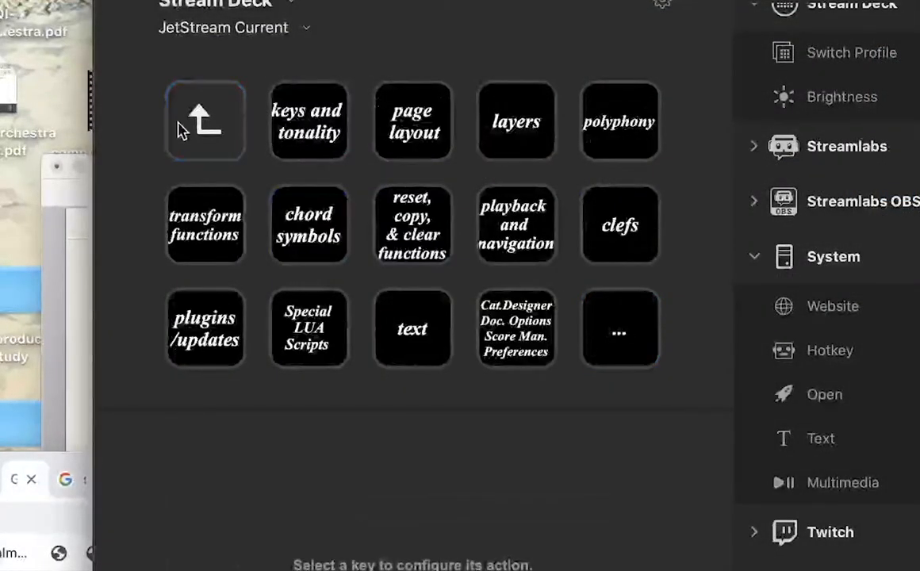
pyautogui.doubleClick(188, 150)
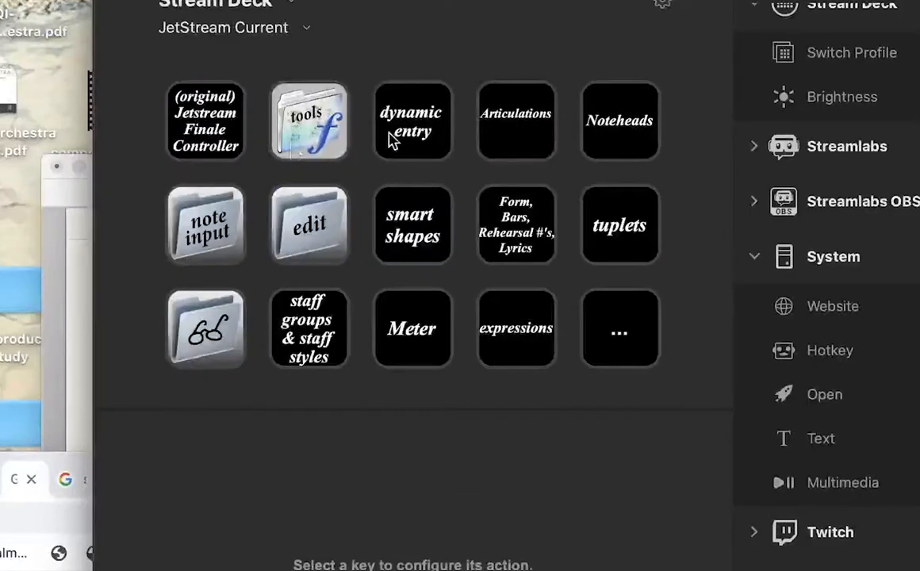
# View the Dynamics folder nested inside the dynamic entry folder and return to the profile's main page
pyautogui.rightClick(422, 149)
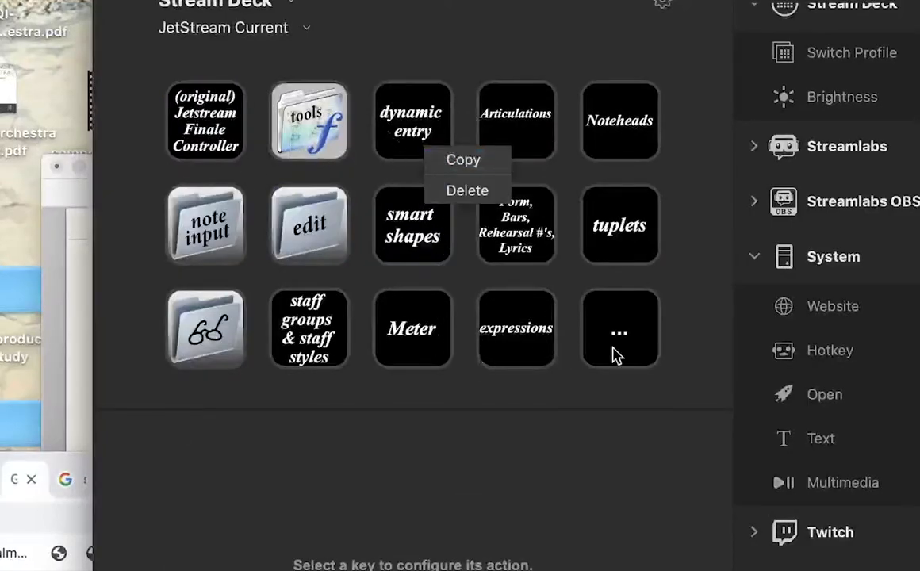
pyautogui.click(429, 84)
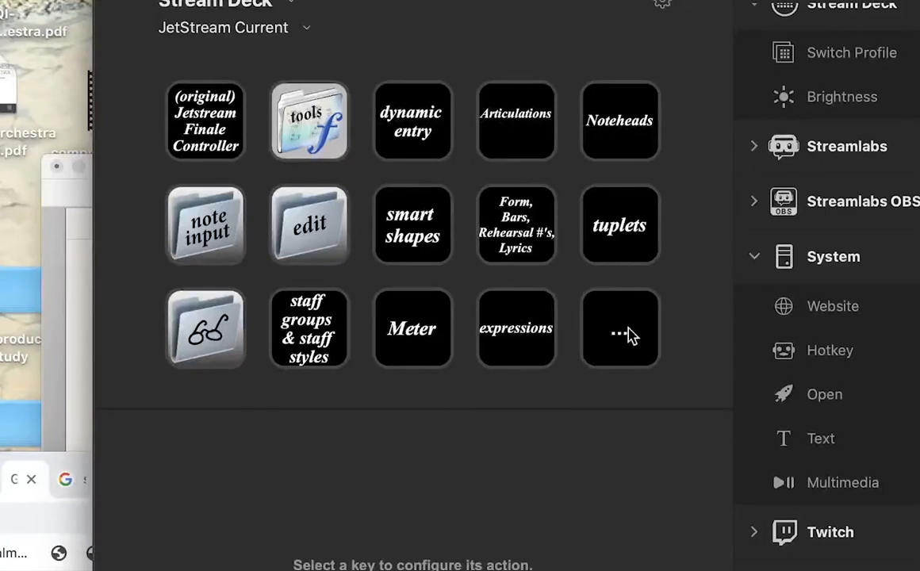
pyautogui.doubleClick(425, 119)
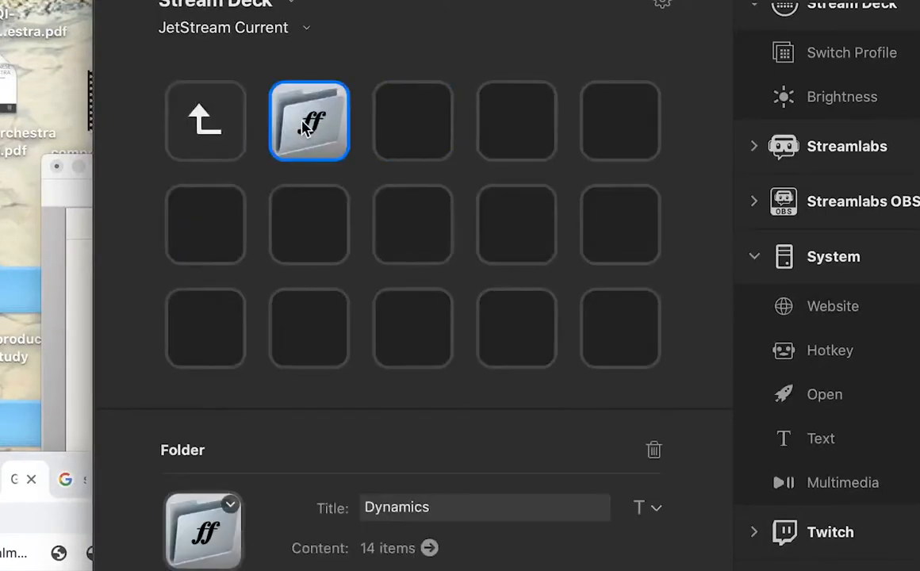
pyautogui.doubleClick(309, 119)
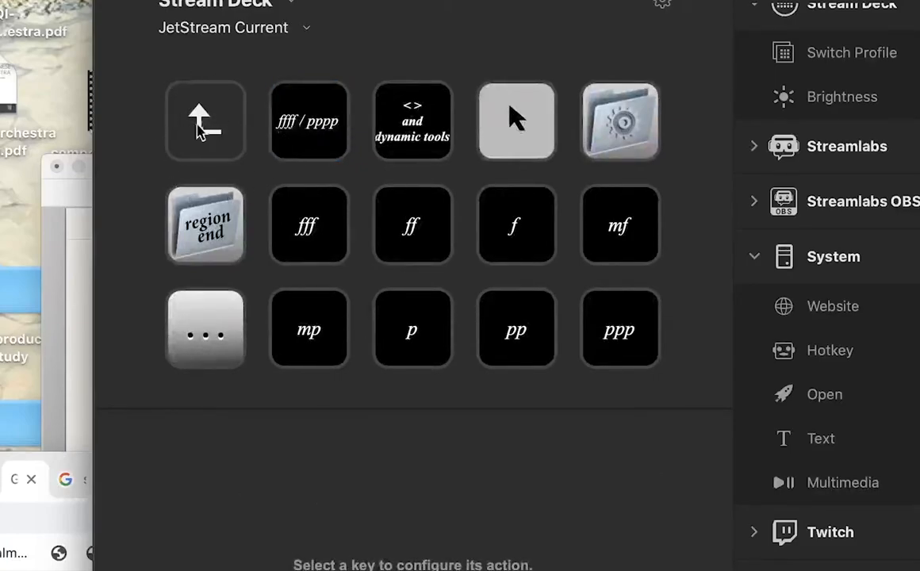
pyautogui.doubleClick(222, 109)
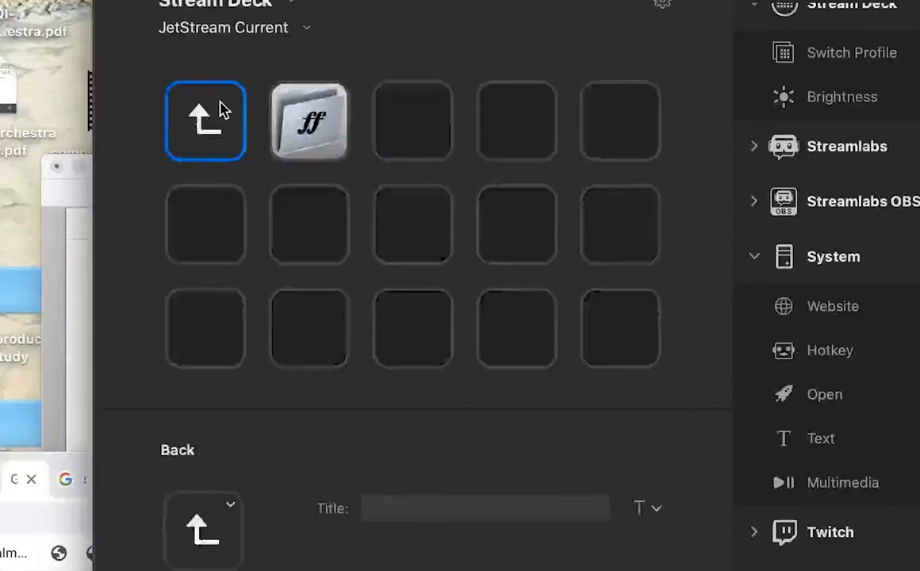
pyautogui.doubleClick(221, 109)
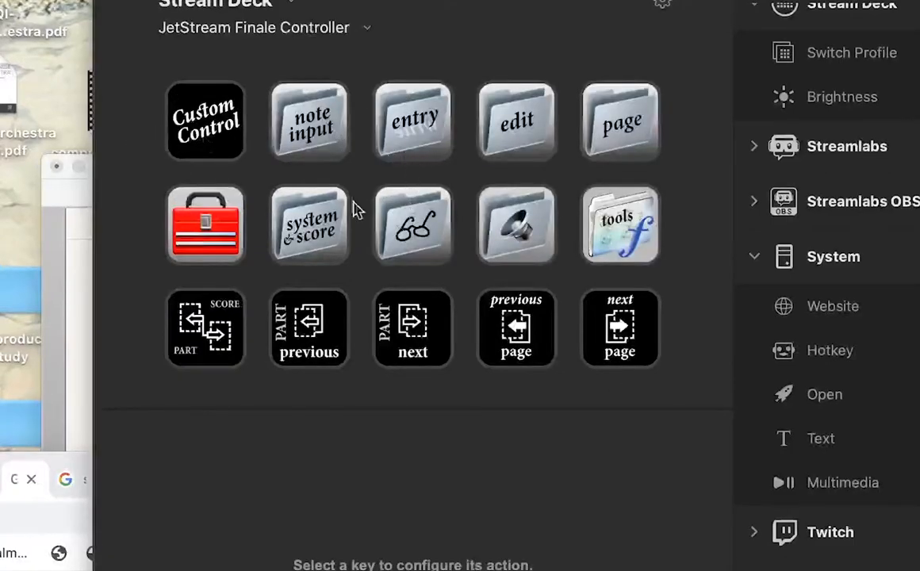
# View the entry folder of the JetStream Finale Controller profile and return to the JetStream Current profile
pyautogui.doubleClick(426, 148)
pyautogui.rightClick(434, 141)
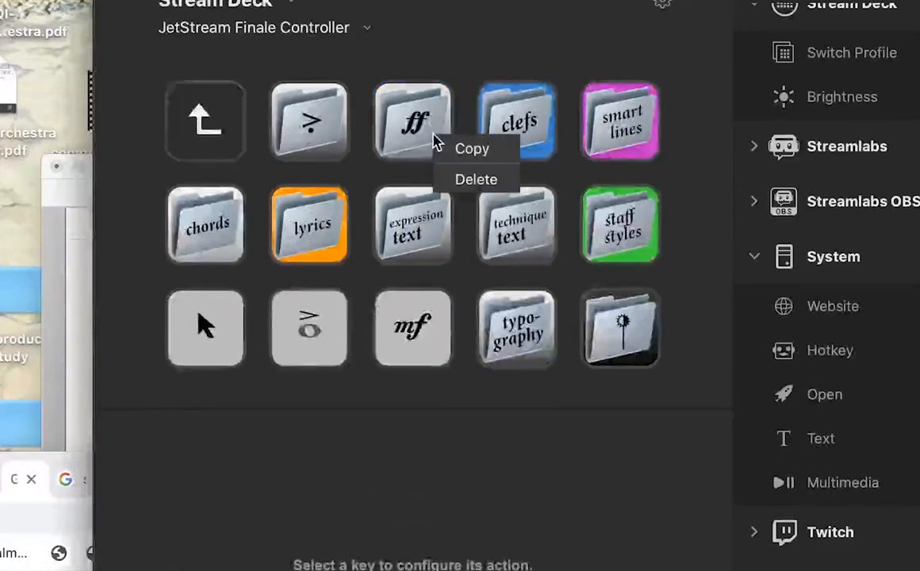
pyautogui.click(207, 123)
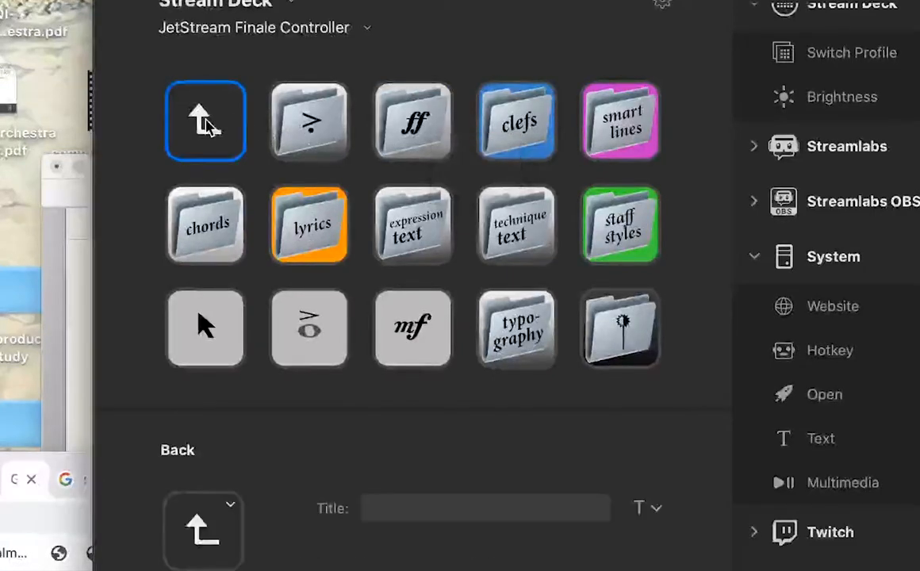
pyautogui.doubleClick(206, 123)
pyautogui.doubleClick(204, 123)
# Look over the dynamics keys within the dynamic entry folder and go back to the main page
pyautogui.click(421, 142)
pyautogui.doubleClick(420, 141)
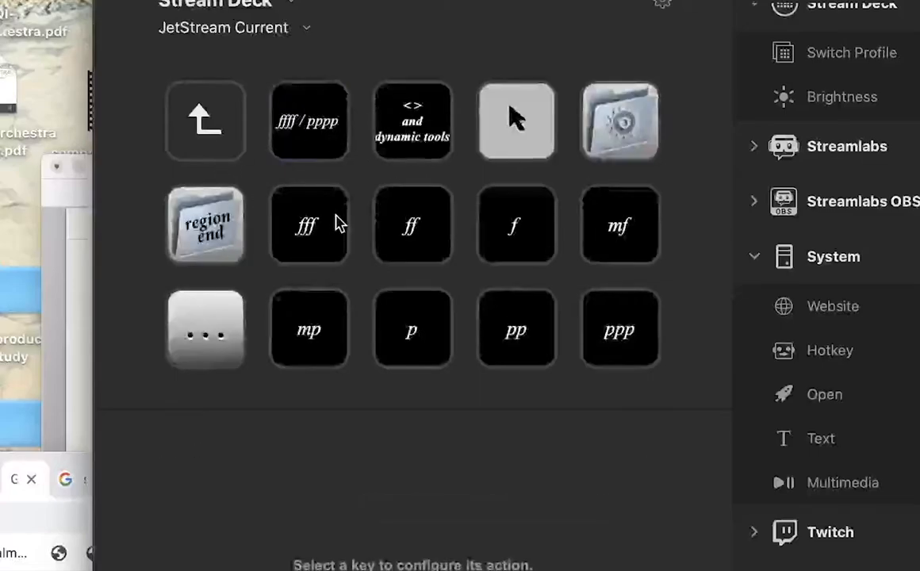
pyautogui.doubleClick(210, 119)
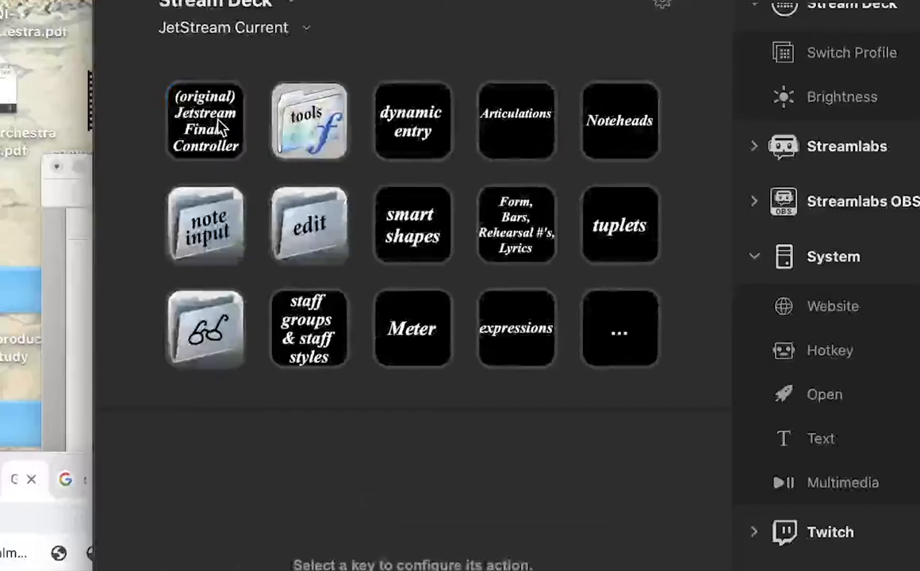
# Switch to the original JetStream Finale Controller profile and inspect the pianissimo key in its entry Dynamics folder
pyautogui.doubleClick(222, 124)
pyautogui.doubleClick(449, 133)
pyautogui.doubleClick(435, 143)
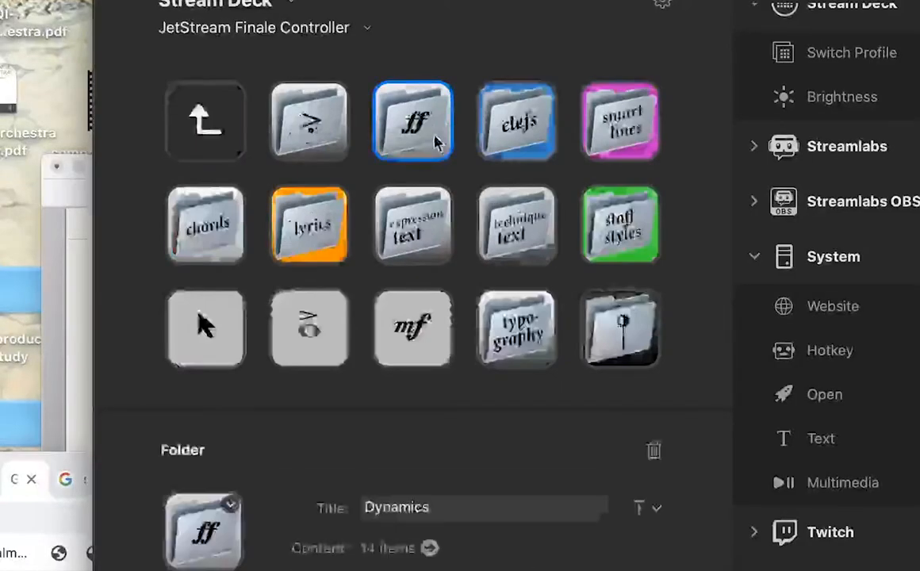
pyautogui.click(422, 236)
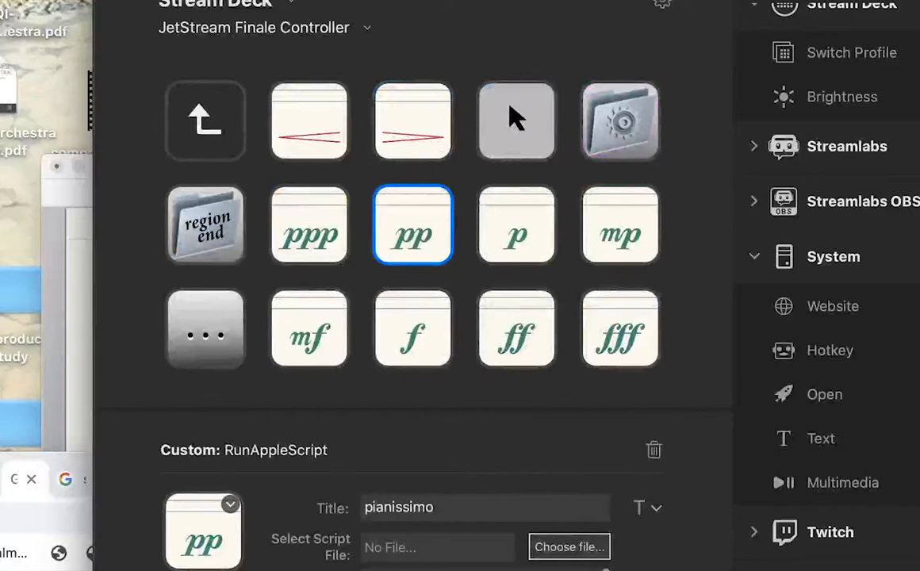
# Return to the JetStream Current profile and inspect the KM Link settings of the pp key in its Dynamics folder
pyautogui.doubleClick(213, 134)
pyautogui.doubleClick(213, 140)
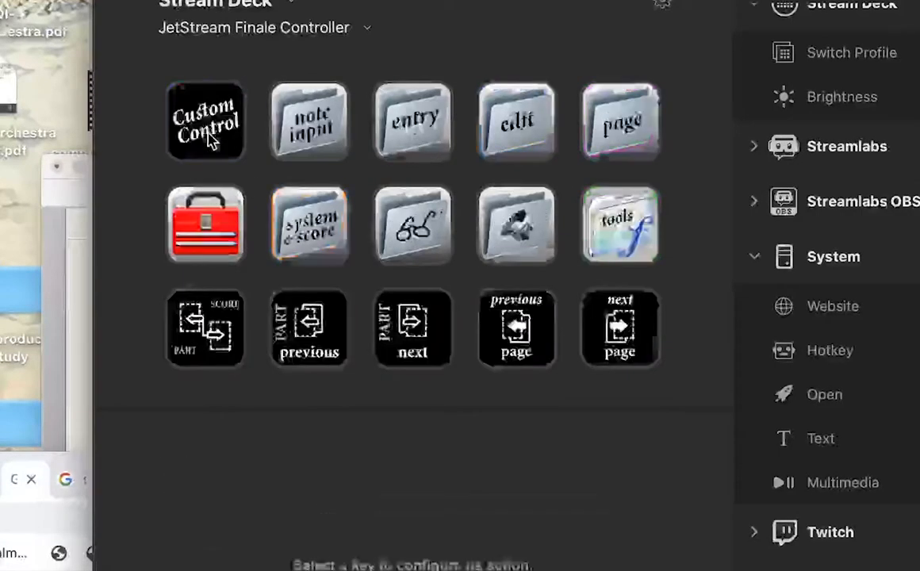
pyautogui.doubleClick(224, 119)
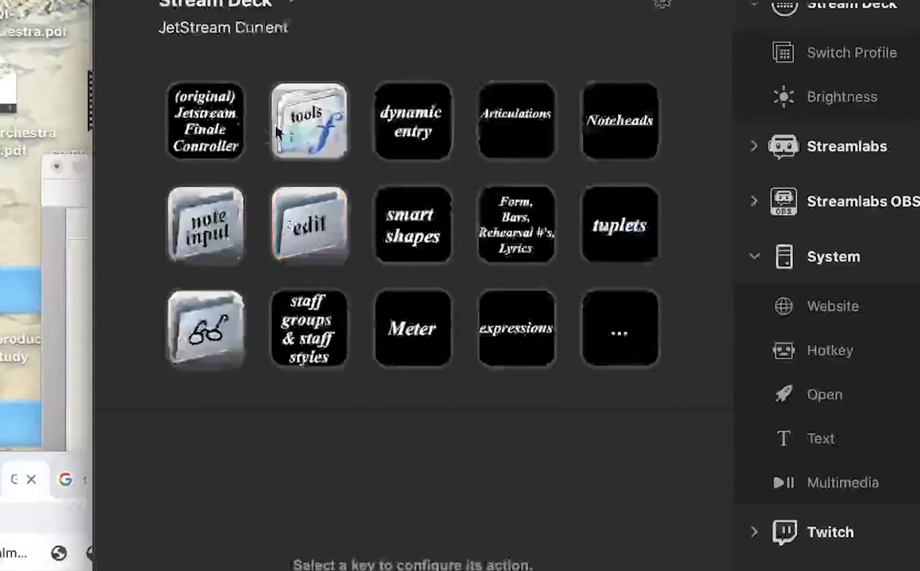
pyautogui.doubleClick(420, 143)
pyautogui.click(340, 121)
pyautogui.doubleClick(340, 121)
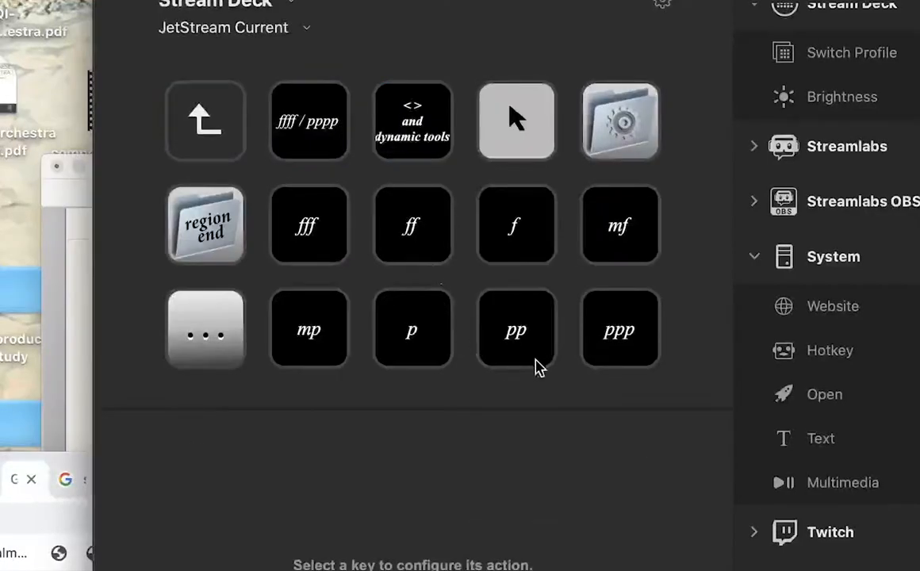
pyautogui.click(532, 357)
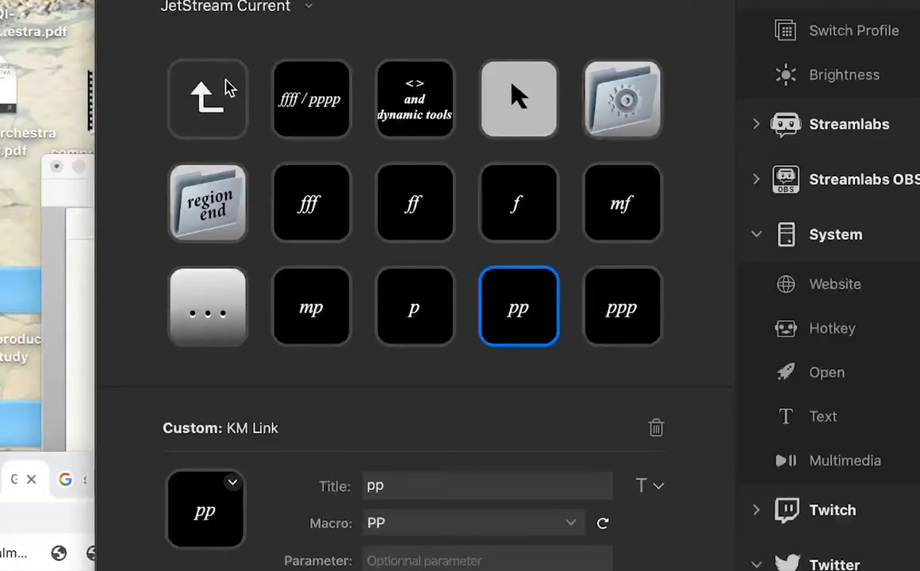
# Switch back to the original JetStream Finale Controller profile and open the Dynamics folder inside its entry folder
pyautogui.click(227, 88)
pyautogui.doubleClick(198, 103)
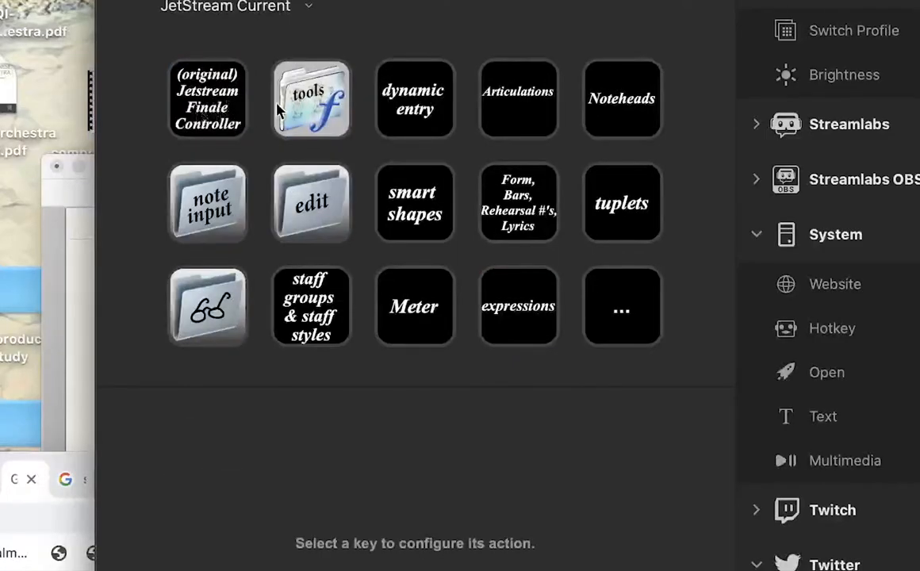
pyautogui.click(173, 97)
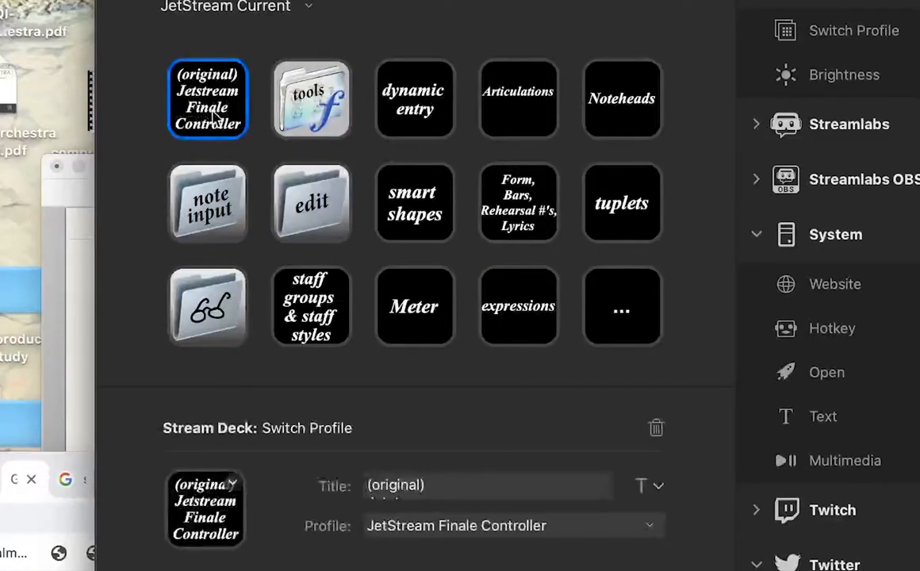
pyautogui.doubleClick(204, 115)
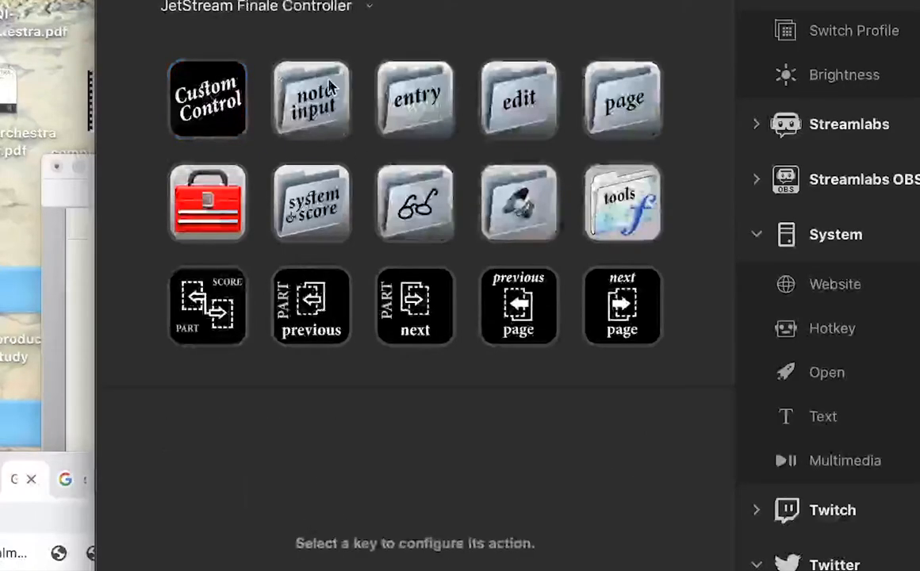
pyautogui.doubleClick(403, 113)
pyautogui.doubleClick(409, 125)
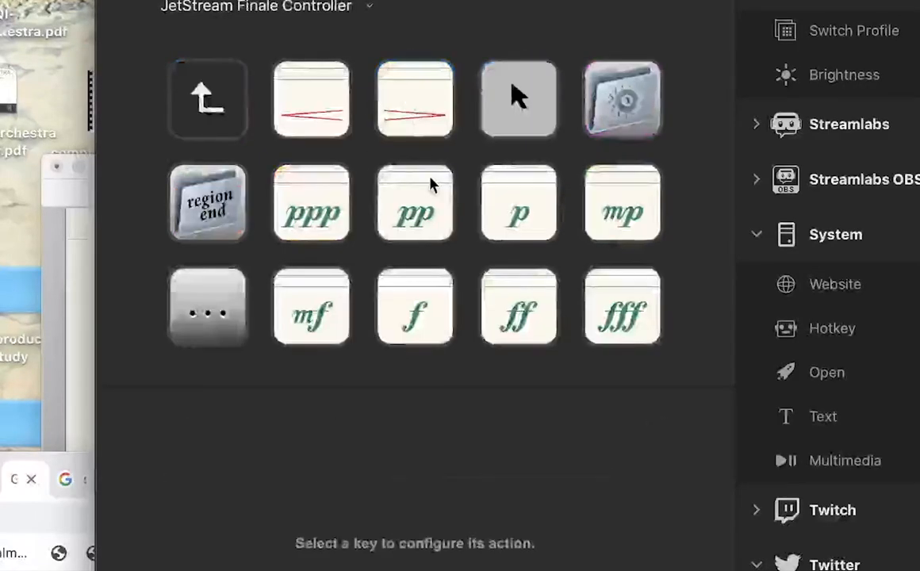
# Browse the additional dynamics, sub. and gear folders inside the original profile's Dynamics folder
pyautogui.doubleClick(238, 301)
pyautogui.doubleClick(204, 199)
pyautogui.doubleClick(186, 85)
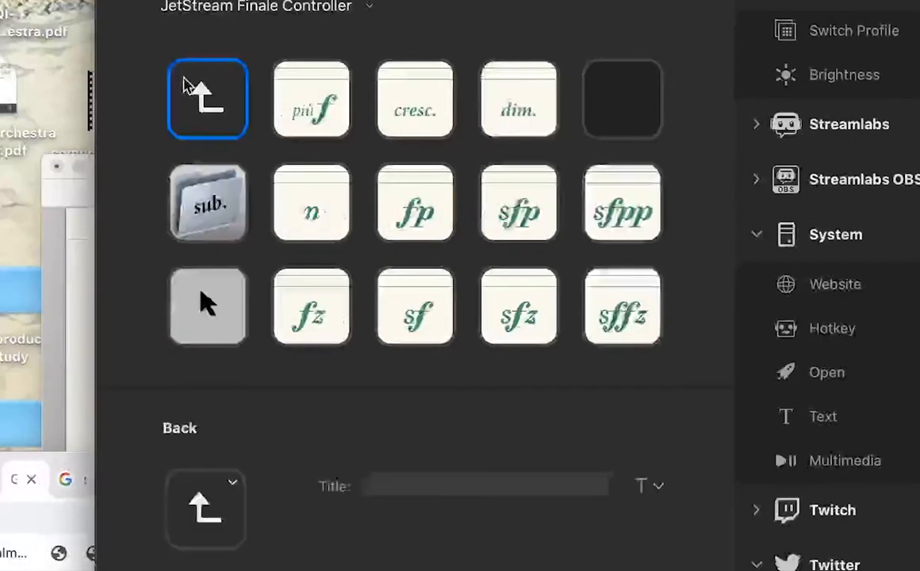
pyautogui.doubleClick(615, 98)
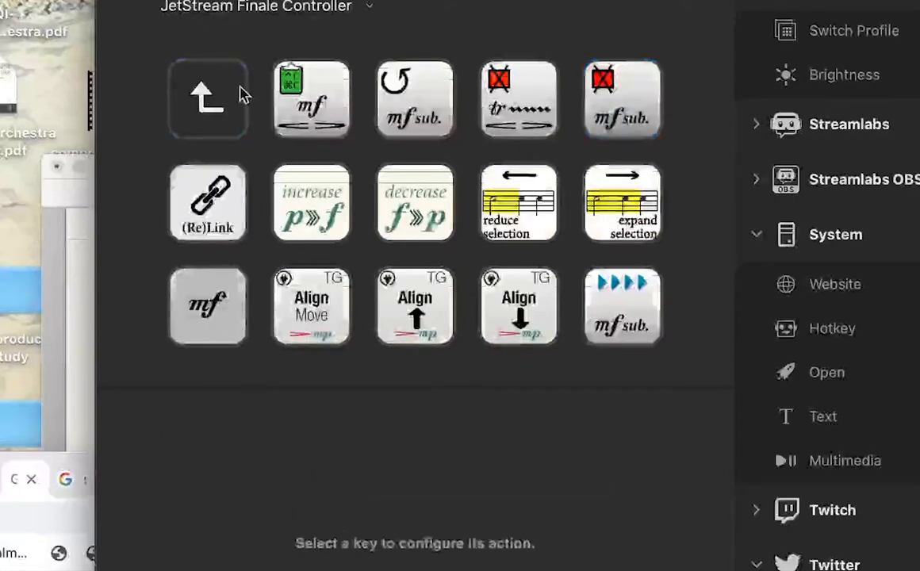
# Return to the JetStream Current profile through Custom Control and display the Lua Numbers.txt list
pyautogui.doubleClick(202, 97)
pyautogui.doubleClick(208, 100)
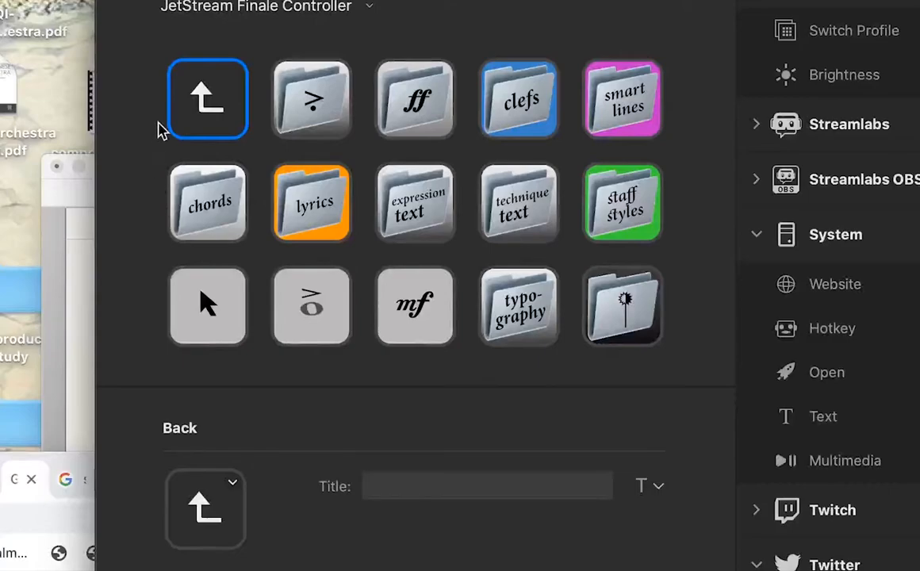
pyautogui.doubleClick(184, 115)
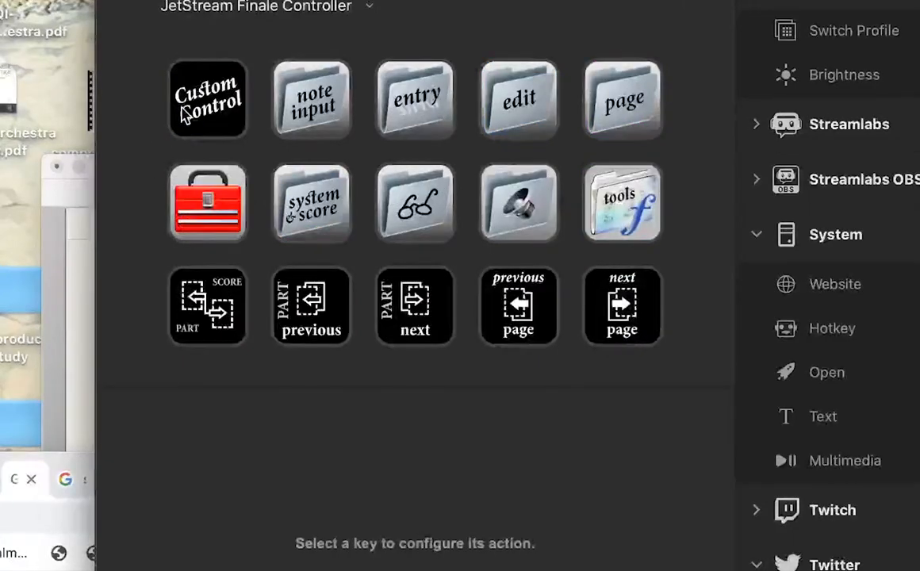
pyautogui.doubleClick(184, 115)
pyautogui.doubleClick(185, 118)
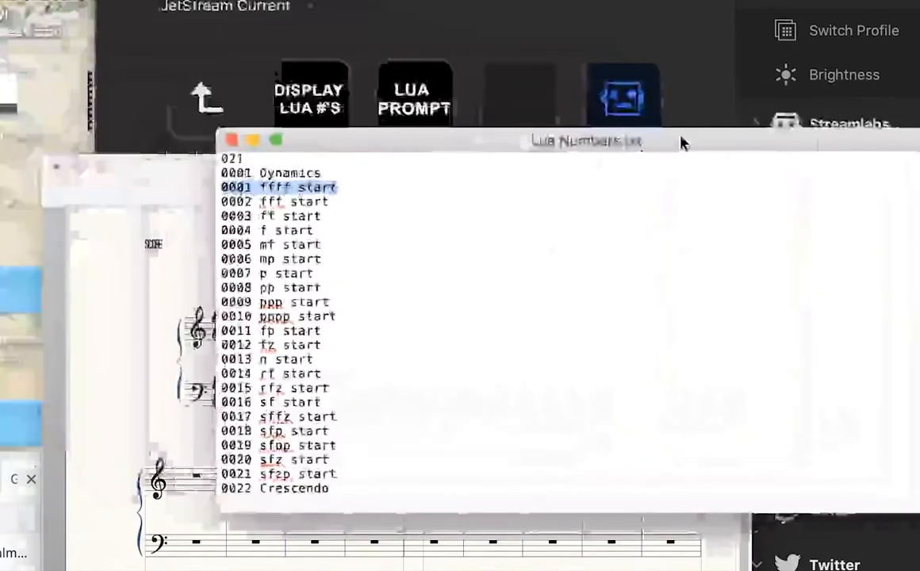
# Switch to the Keyboard Maestro Editor and select the 0001 Dynamics ffff macro in the 0001 JetStream Dynamics group
pyautogui.moveTo(679, 132); pyautogui.dragTo(679, 127)
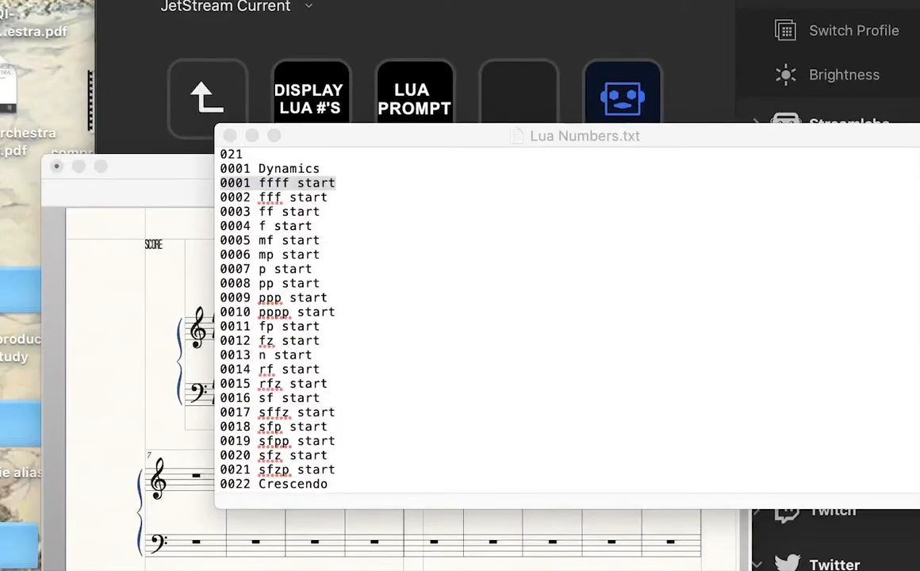
pyautogui.moveTo(262, 567); pyautogui.dragTo(472, 48)
pyautogui.scroll(15, 214, 317)
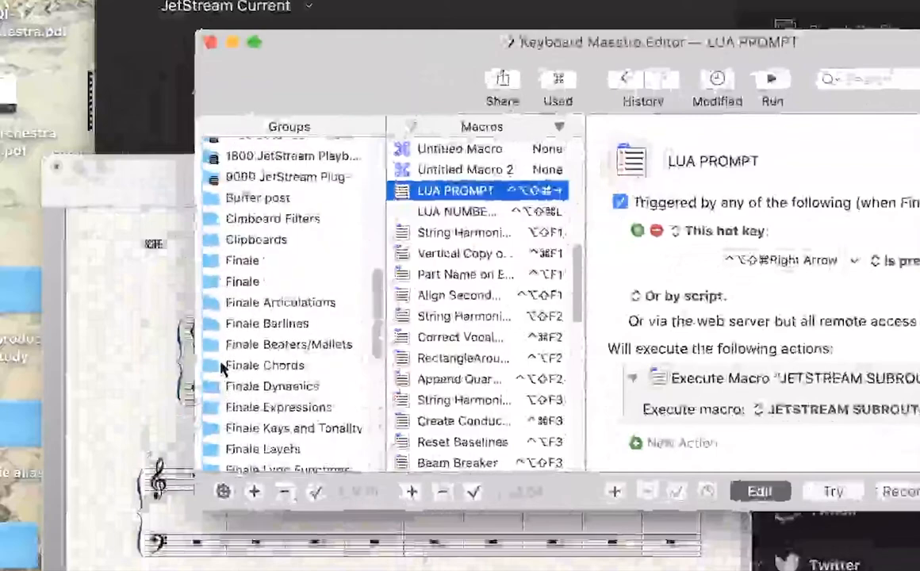
pyautogui.scroll(3, 227, 366)
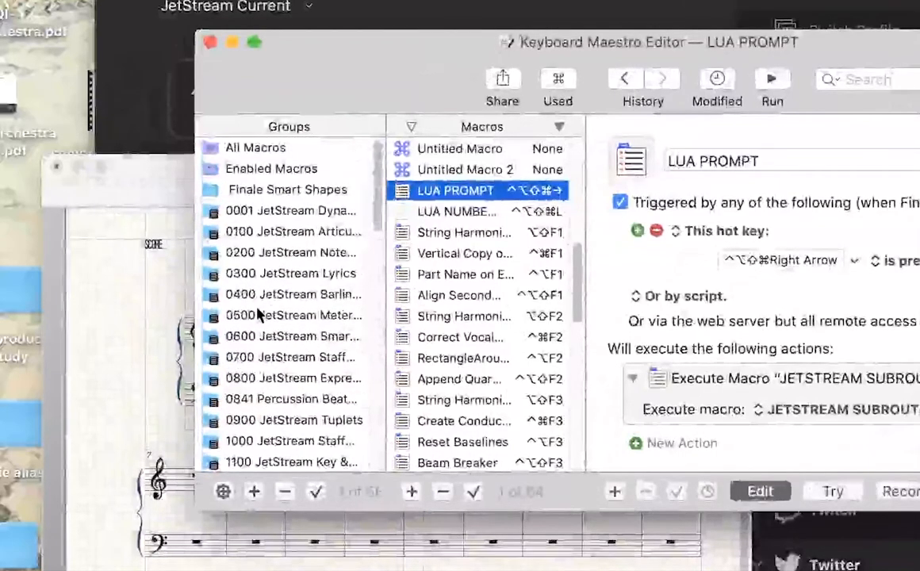
pyautogui.click(346, 213)
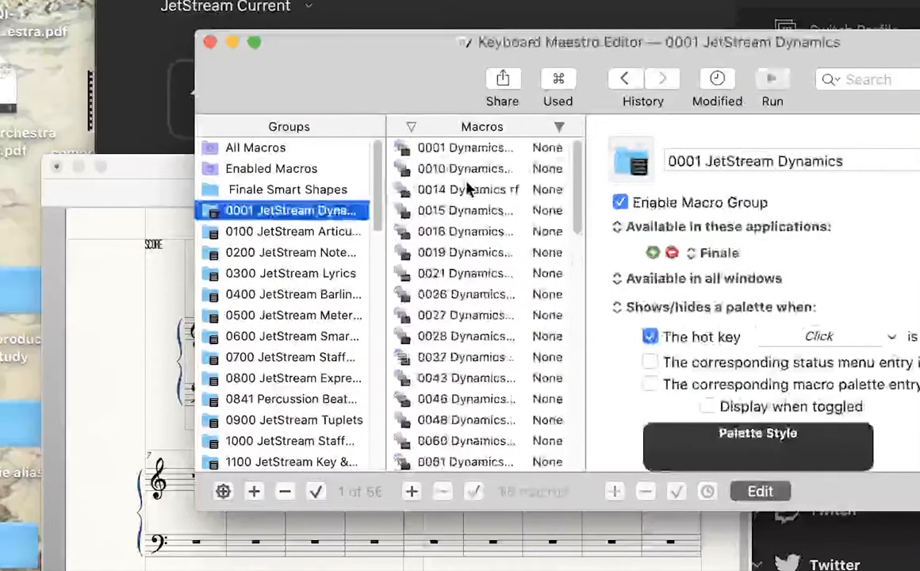
pyautogui.click(492, 151)
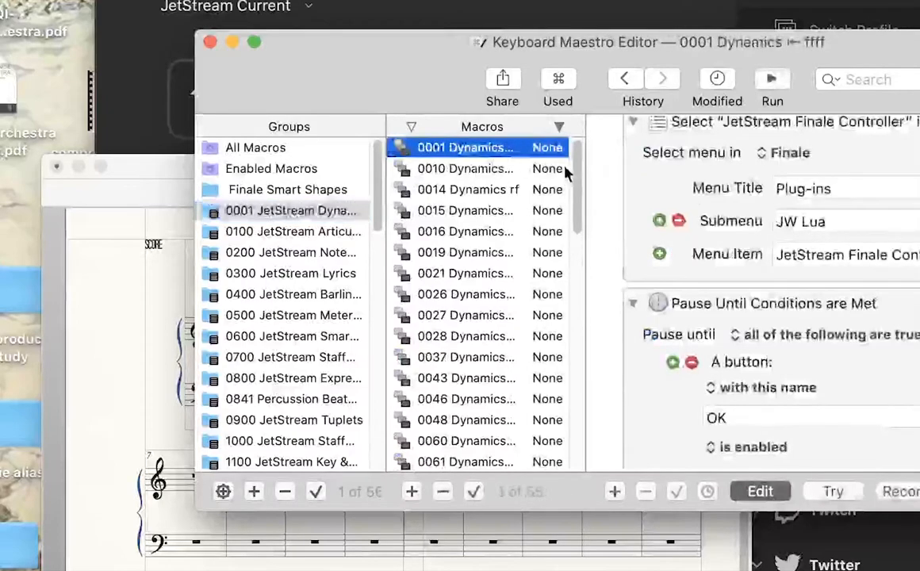
# Review the trigger and actions of the 0001 Dynamics ffff macro down to its inserted text
pyautogui.scroll(5, 793, 238)
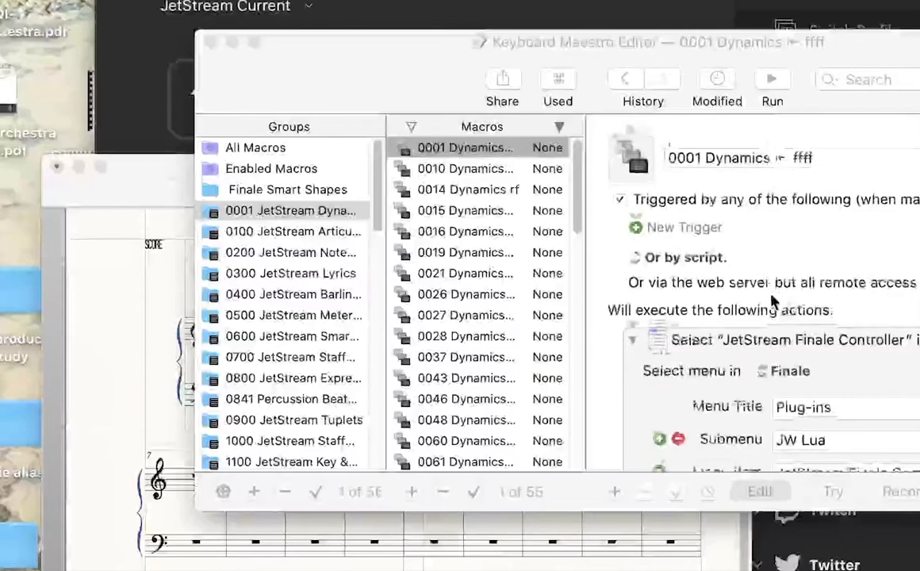
pyautogui.scroll(-8, 780, 311)
pyautogui.scroll(-7, 797, 308)
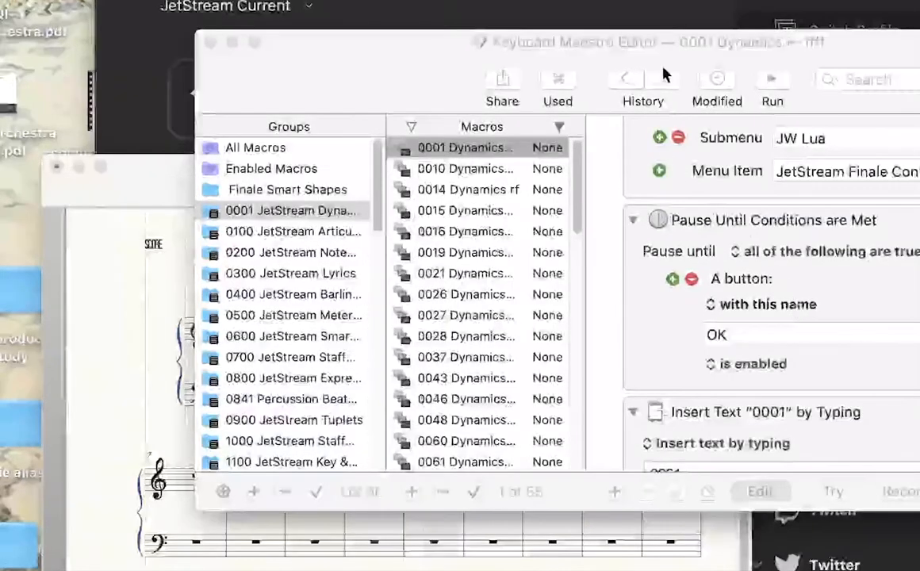
# Open the Finale Dynamics macro group and look through its whole list of macros
pyautogui.moveTo(653, 44); pyautogui.dragTo(526, 27)
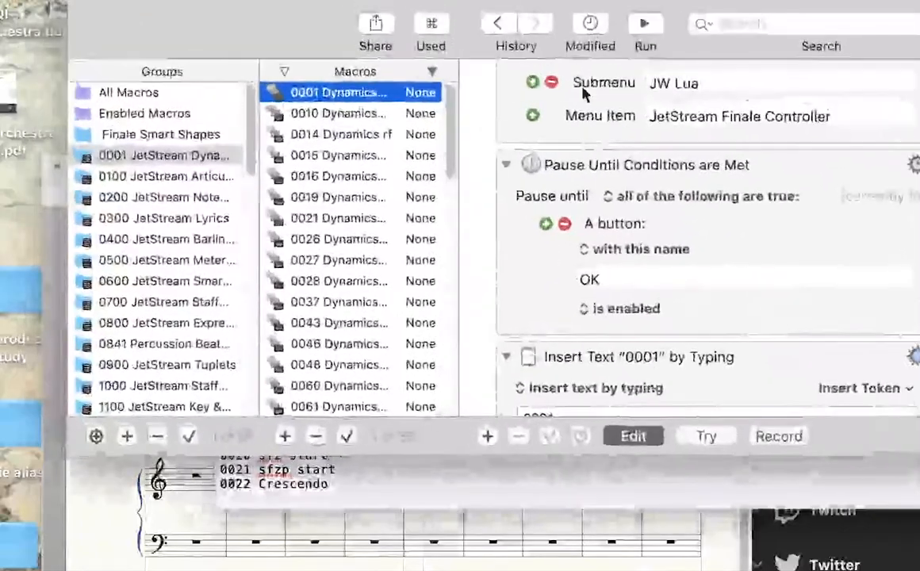
pyautogui.scroll(12, 753, 265)
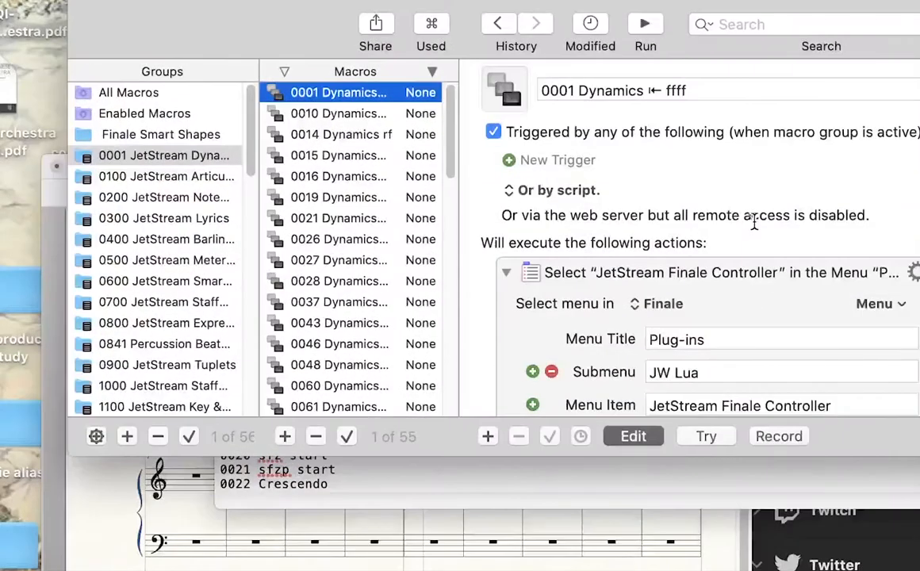
pyautogui.scroll(-2, 349, 199)
pyautogui.scroll(-10, 141, 272)
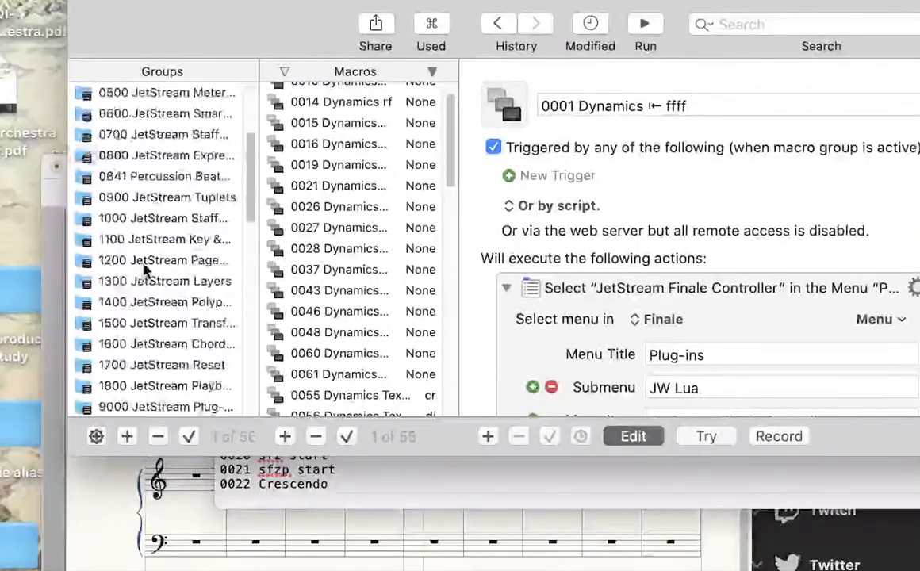
pyautogui.scroll(-2, 148, 269)
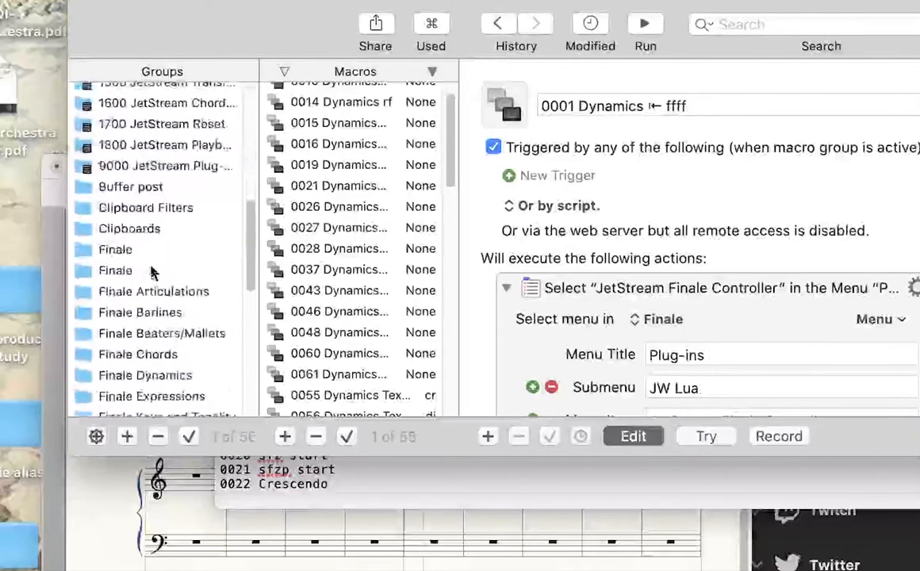
pyautogui.click(176, 375)
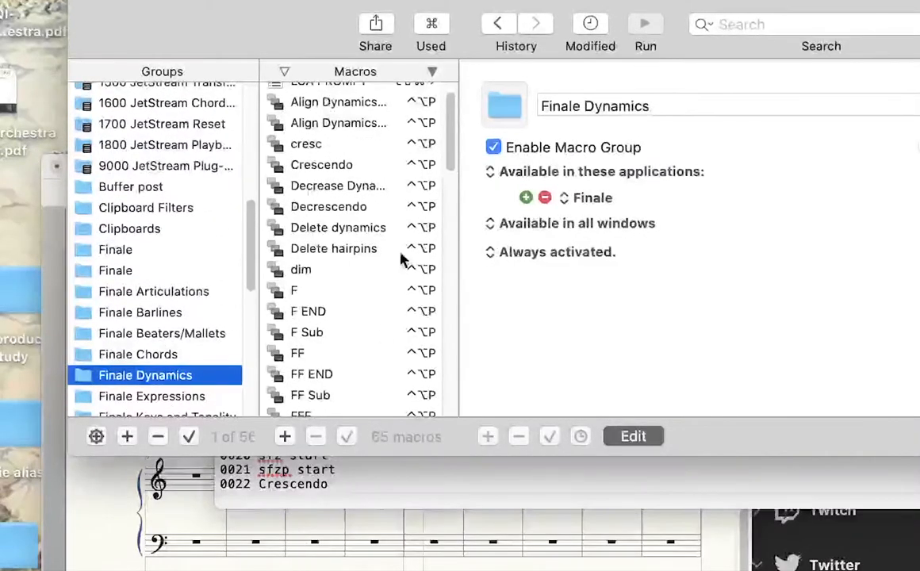
pyautogui.scroll(-10, 388, 242)
pyautogui.scroll(-15, 383, 242)
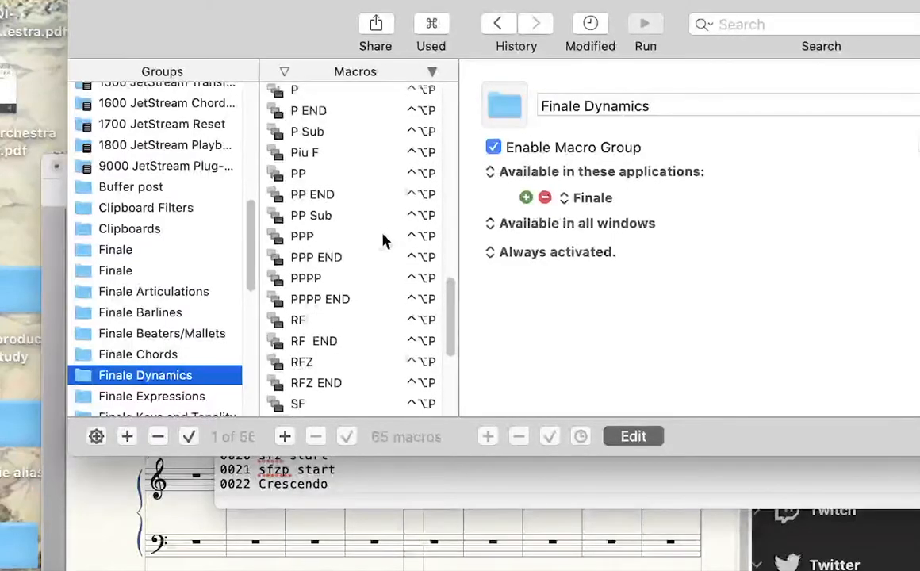
pyautogui.scroll(-6, 382, 239)
pyautogui.scroll(20, 383, 238)
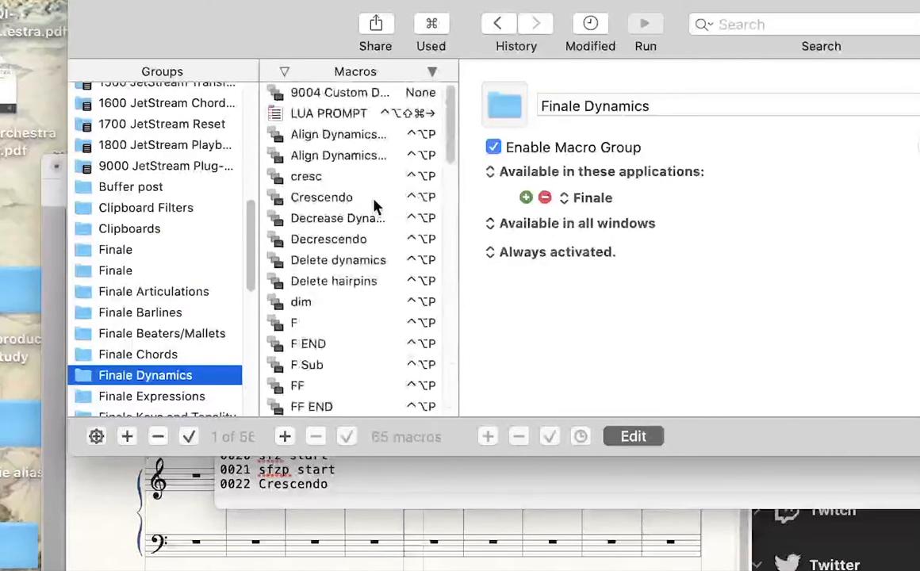
# Review the trigger and actions of the Decrescendo, Delete hairpins, Align Dynamics Near and Align Dynamics Far macros
pyautogui.click(357, 244)
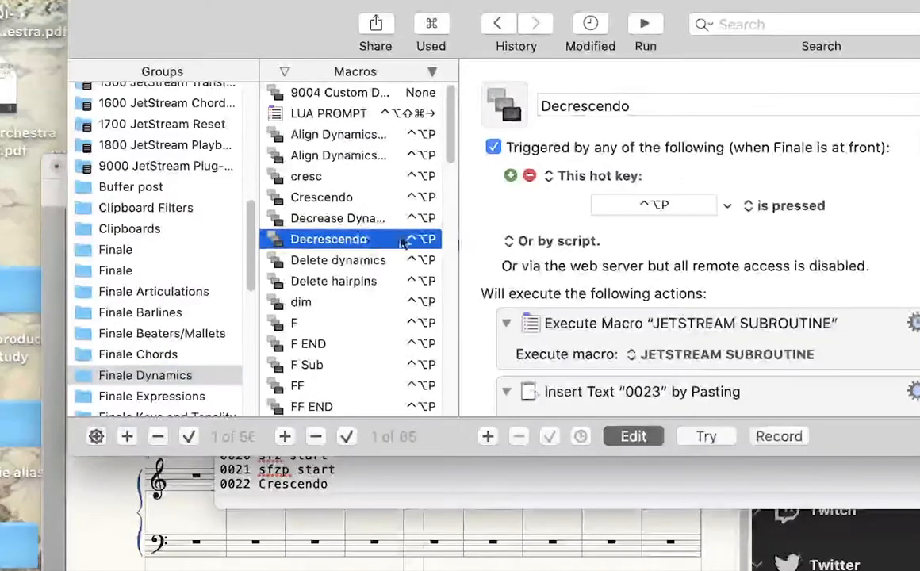
pyautogui.scroll(-3, 638, 273)
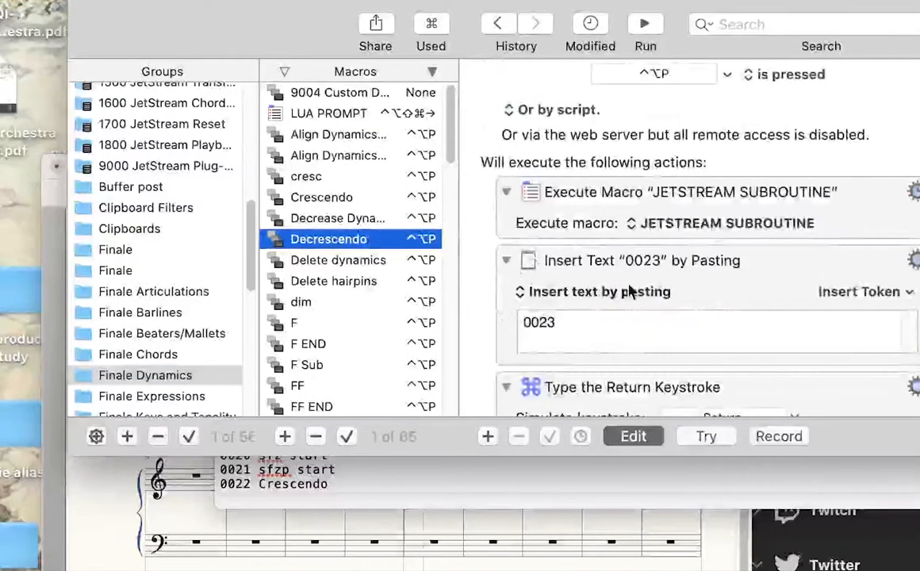
pyautogui.click(379, 282)
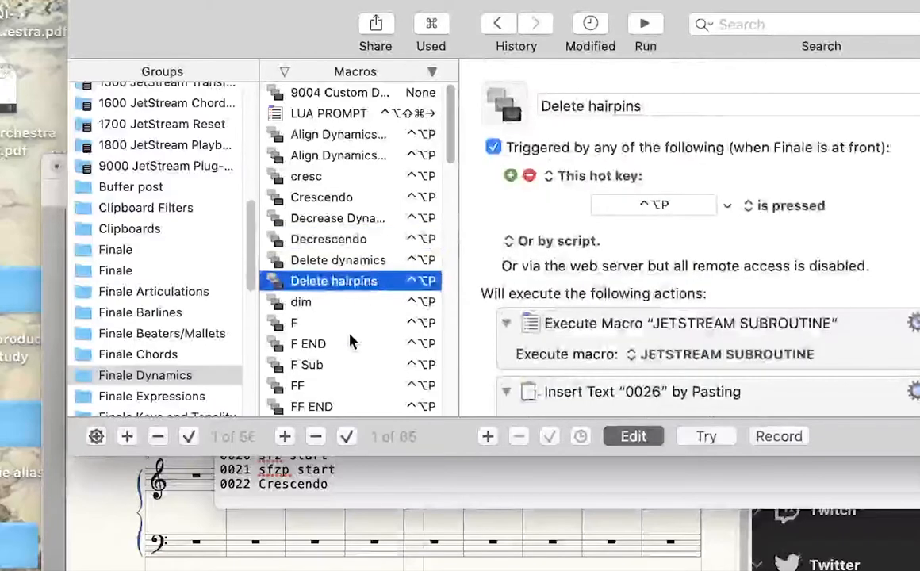
pyautogui.scroll(-3, 499, 339)
pyautogui.click(301, 161)
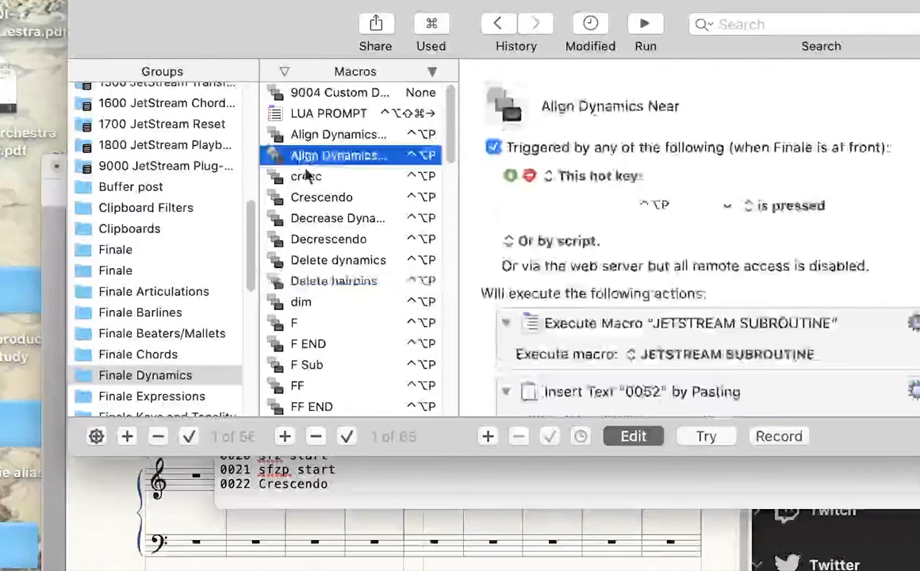
pyautogui.click(385, 141)
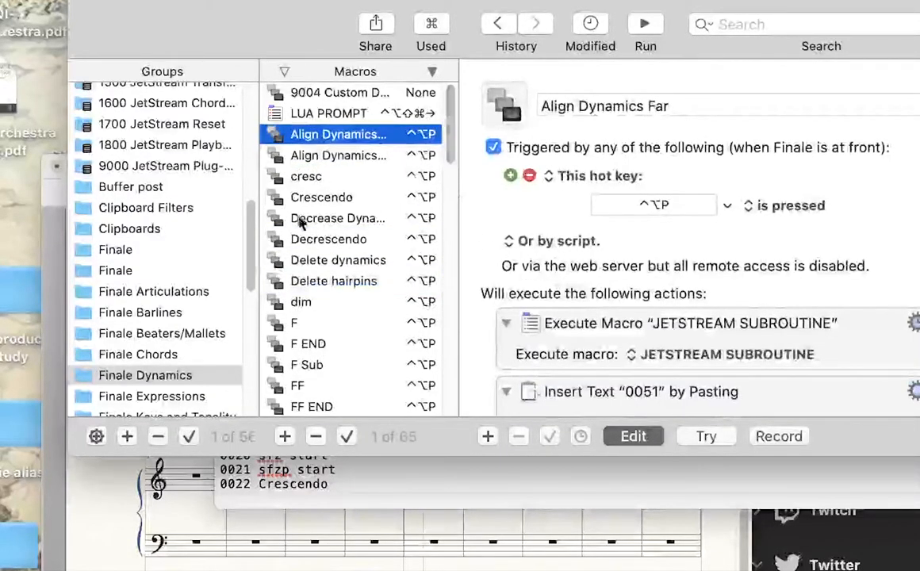
pyautogui.scroll(-5, 302, 219)
pyautogui.scroll(-5, 521, 226)
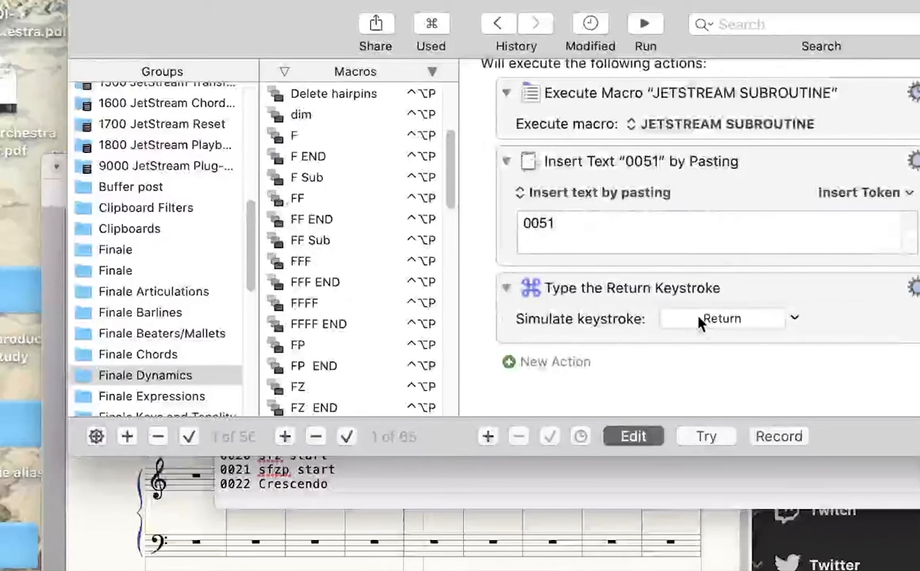
# Inspect the JETSTREAM SUBROUTINE and LUA PROMPT macros in the LUA Scripts, Numbers, Prompt group
pyautogui.scroll(-5, 164, 349)
pyautogui.click(164, 373)
pyautogui.click(165, 388)
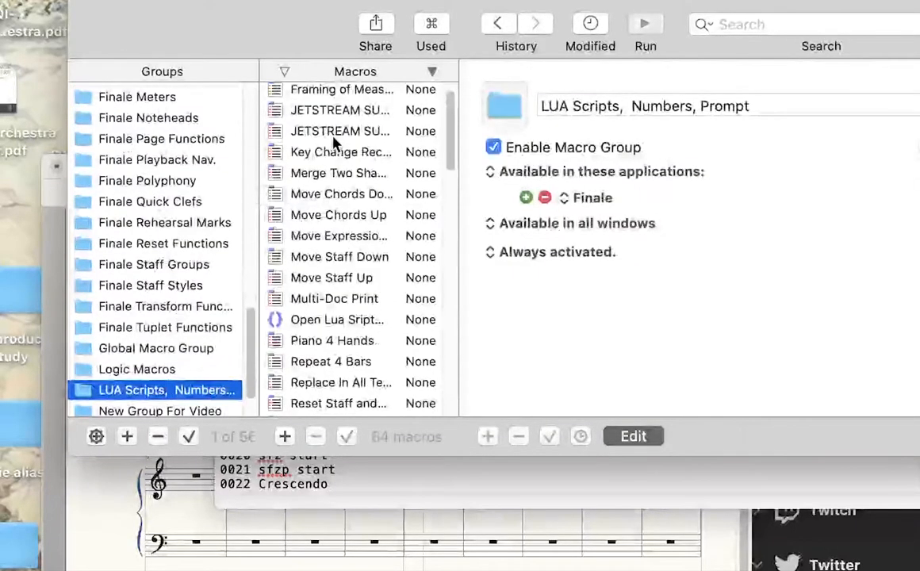
pyautogui.click(341, 111)
pyautogui.scroll(-6, 376, 301)
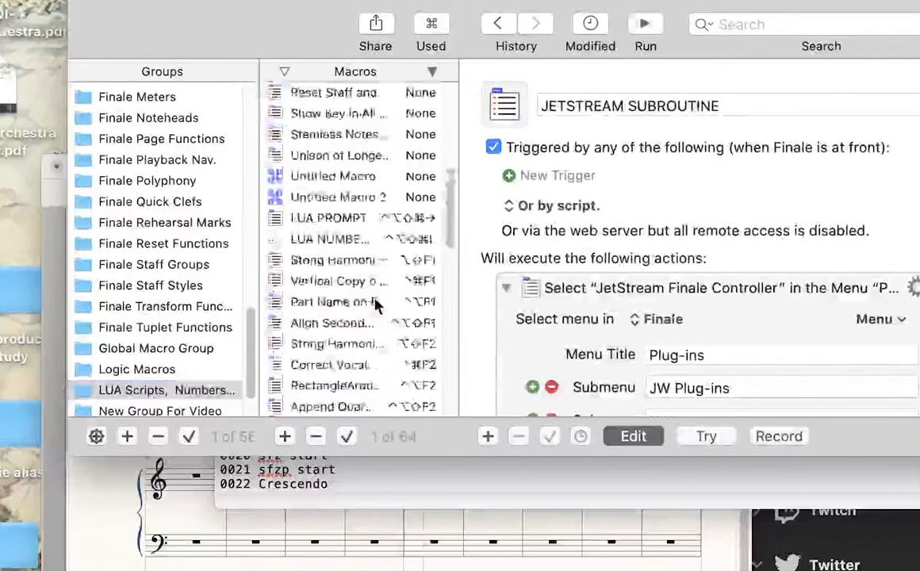
pyautogui.click(361, 217)
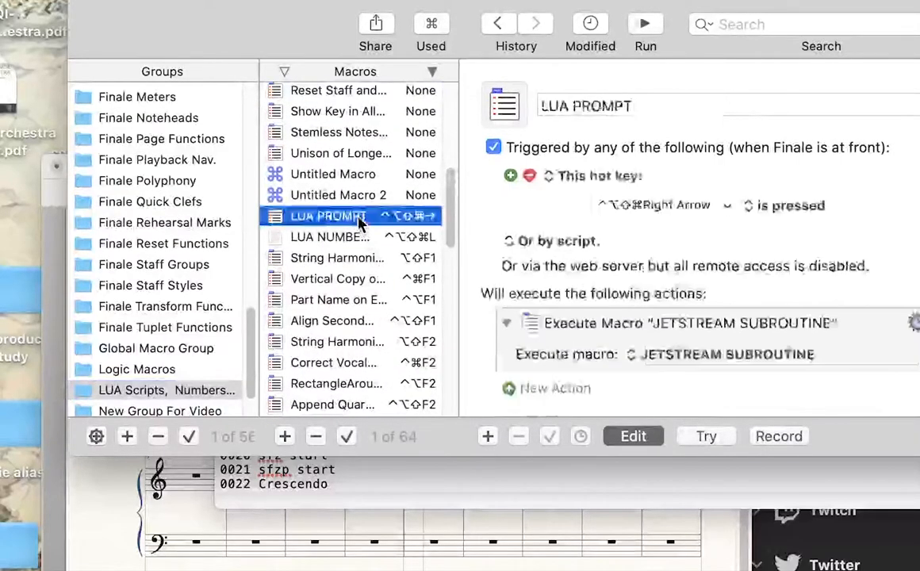
pyautogui.scroll(-1, 619, 222)
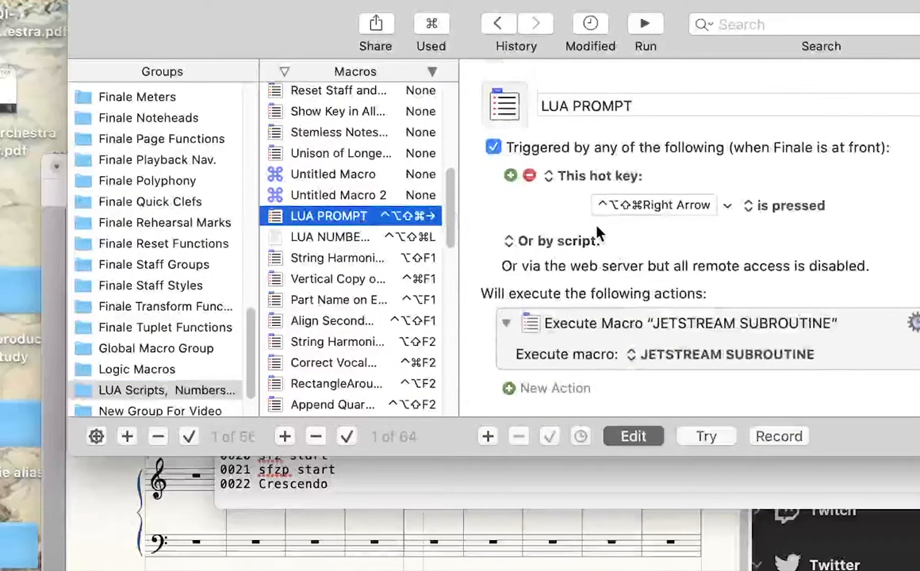
# Move the LUA PROMPT macro into the Finale Dynamics group and display that group's macros
pyautogui.moveTo(310, 221); pyautogui.dragTo(203, 141)
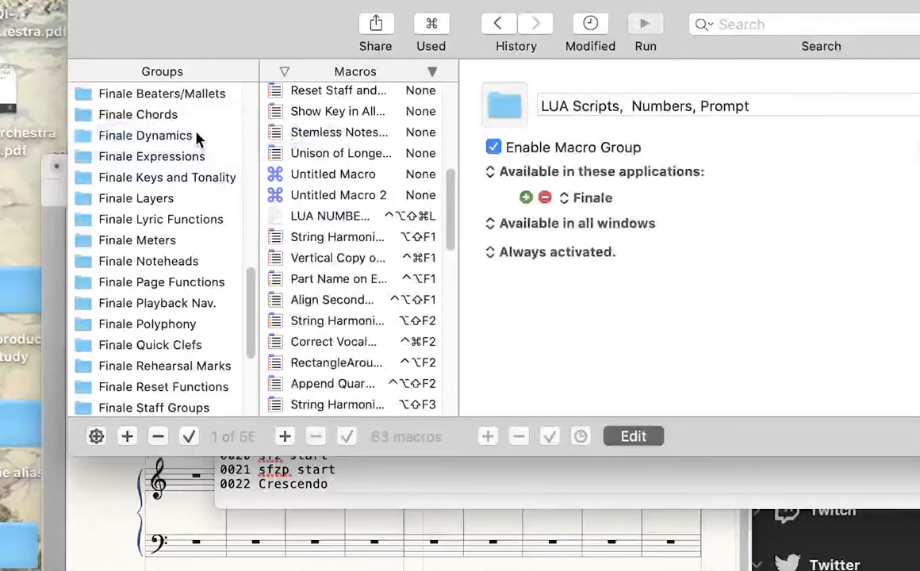
pyautogui.click(190, 141)
pyautogui.scroll(-15, 357, 179)
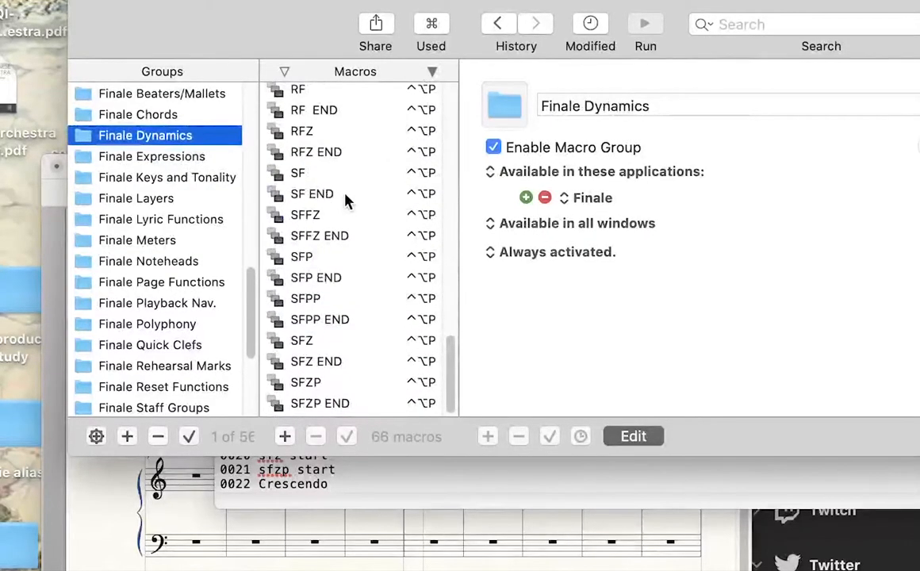
# Create a macro named New in the Finale Dynamics group and make it execute the LUA PROMPT macro
pyautogui.click(285, 437)
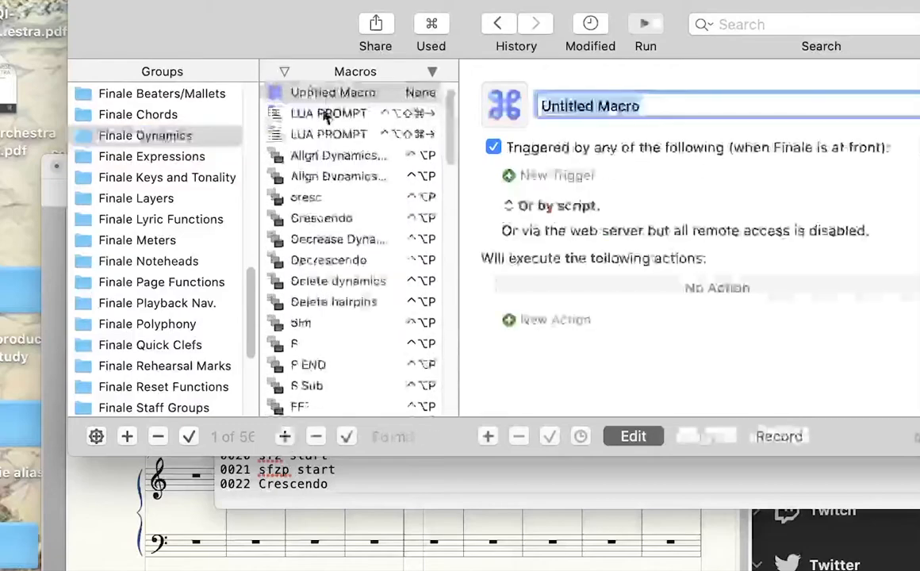
pyautogui.write('New')
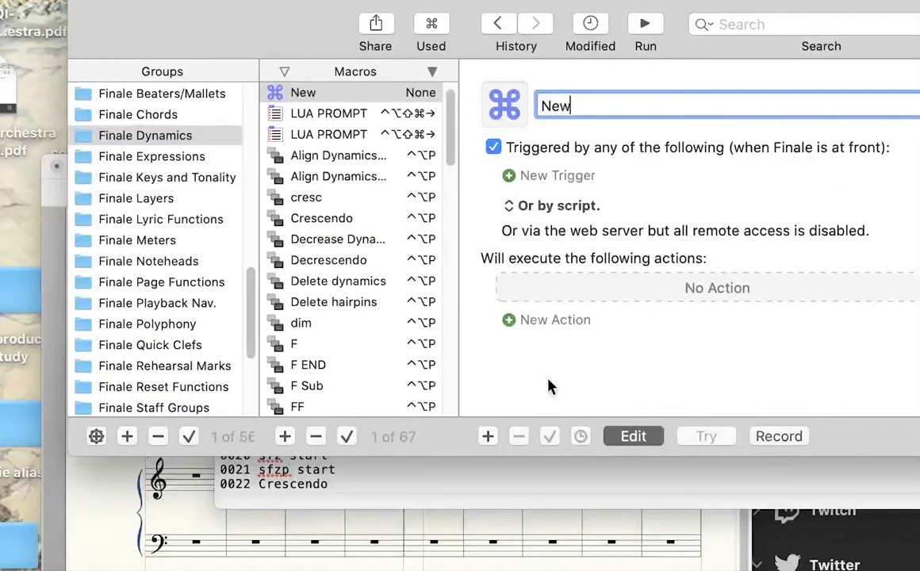
pyautogui.scroll(-1, 436, 237)
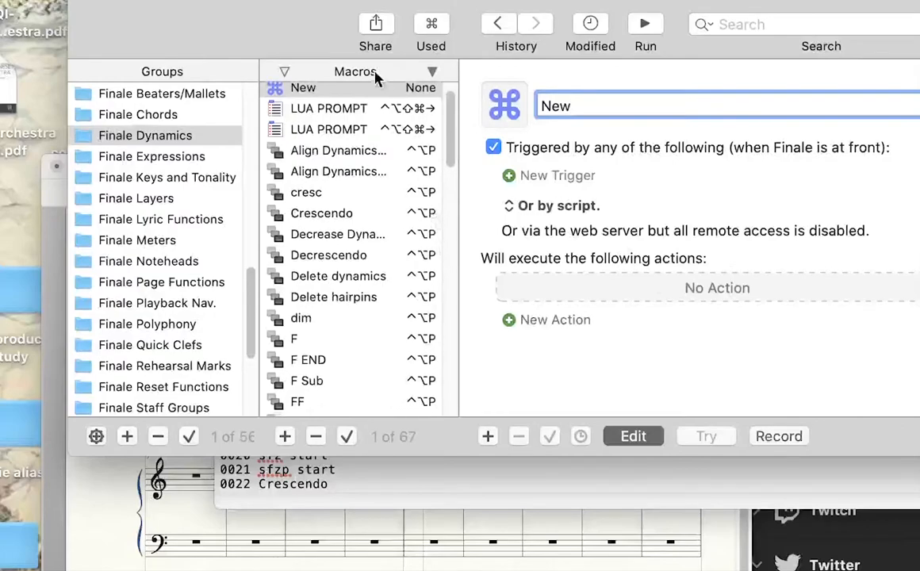
pyautogui.moveTo(374, 119); pyautogui.dragTo(666, 309)
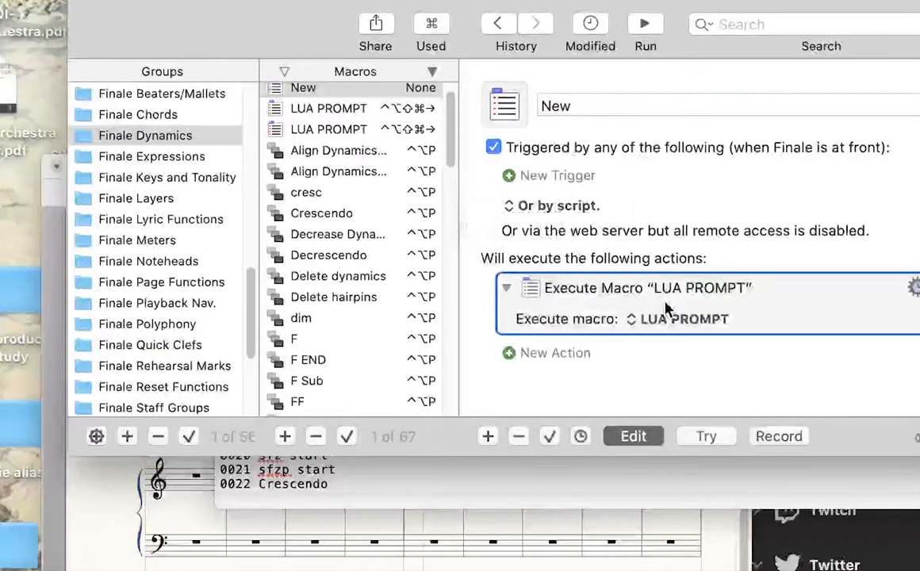
# Add an Insert Text by Pasting action with the text 0001 after the LUA PROMPT action
pyautogui.click(511, 354)
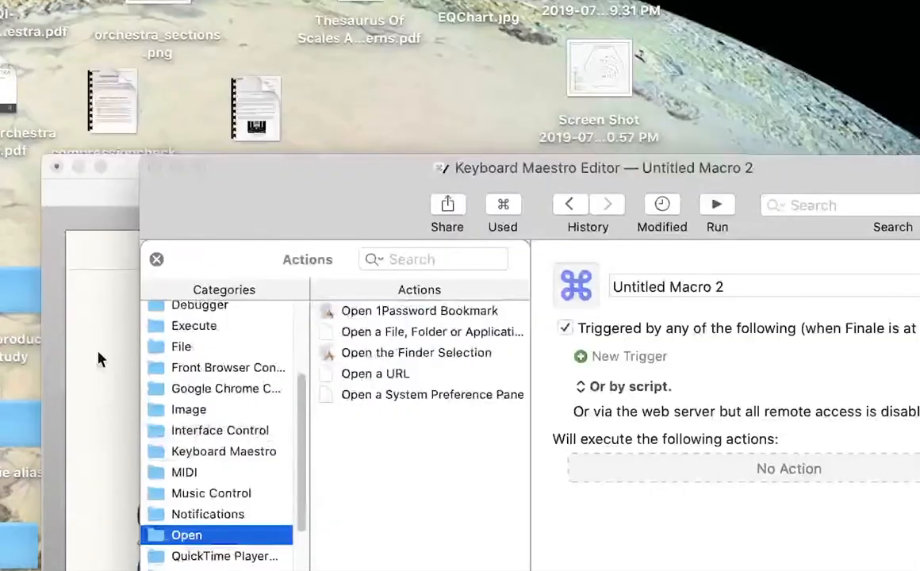
pyautogui.scroll(-5, 238, 422)
pyautogui.click(216, 551)
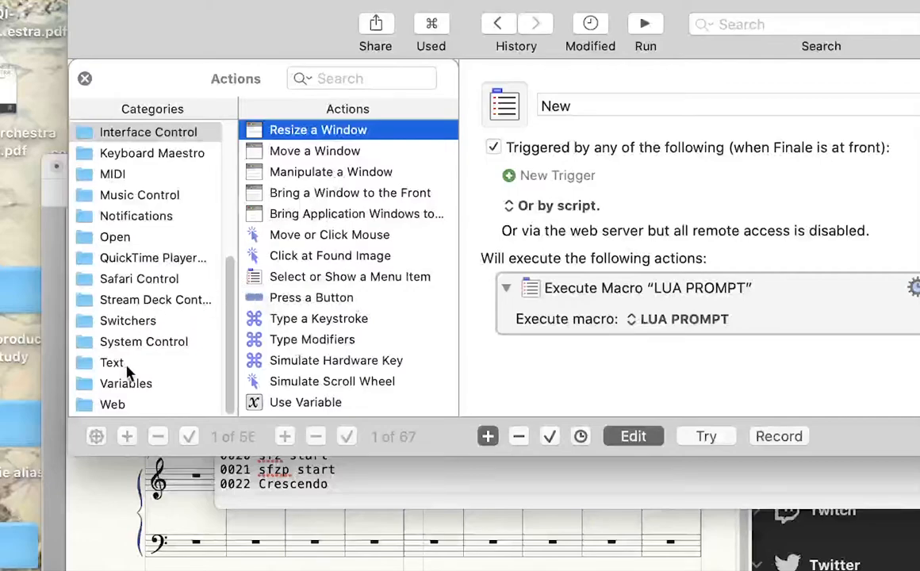
pyautogui.click(150, 367)
pyautogui.moveTo(343, 134); pyautogui.dragTo(699, 341)
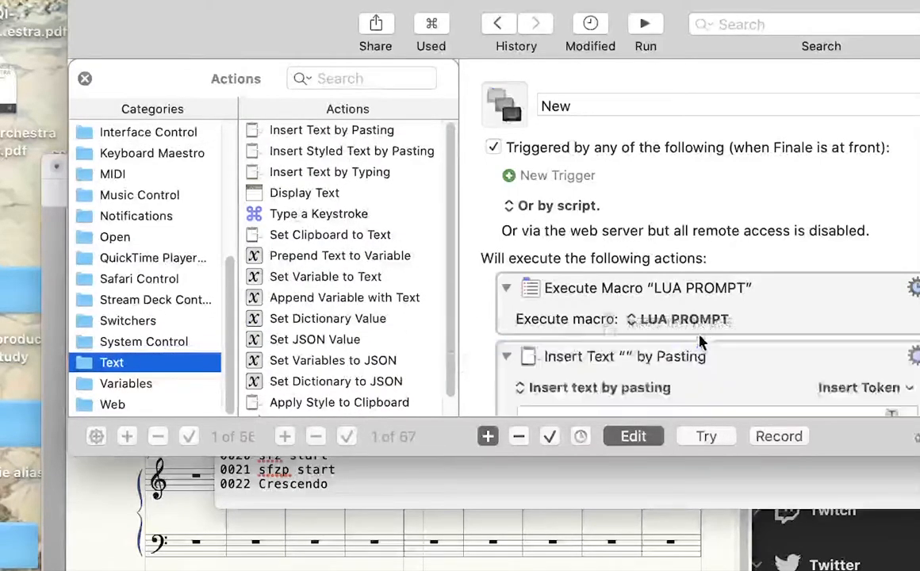
pyautogui.click(666, 309)
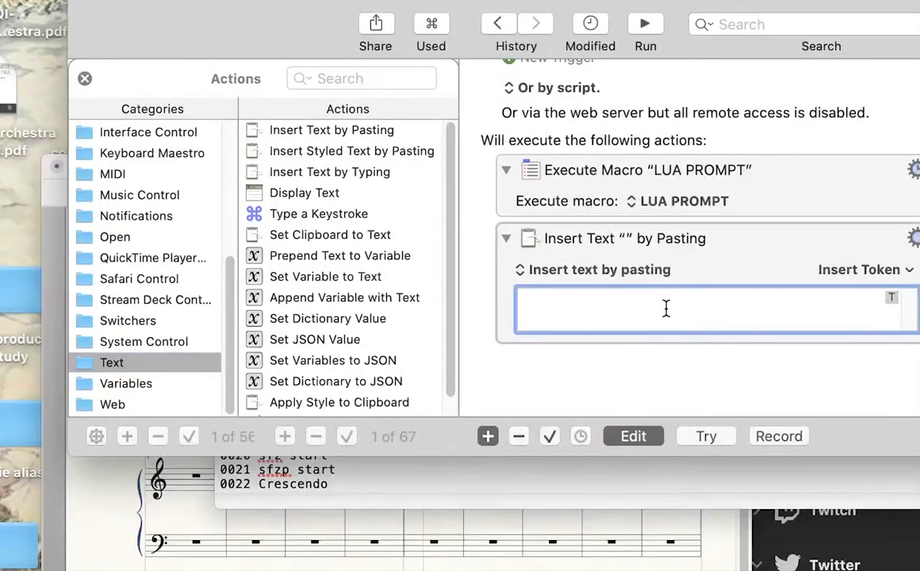
pyautogui.write('000')
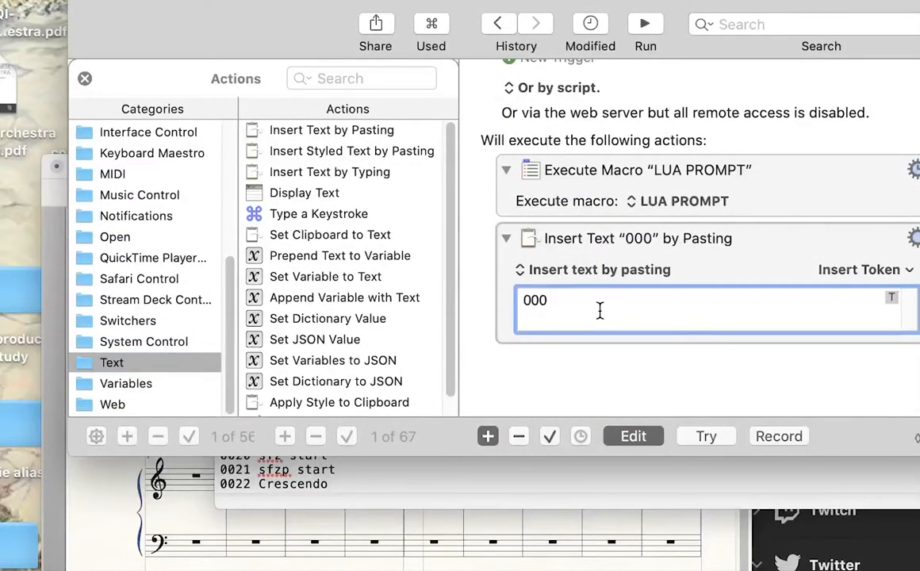
pyautogui.write('1')
pyautogui.click(587, 355)
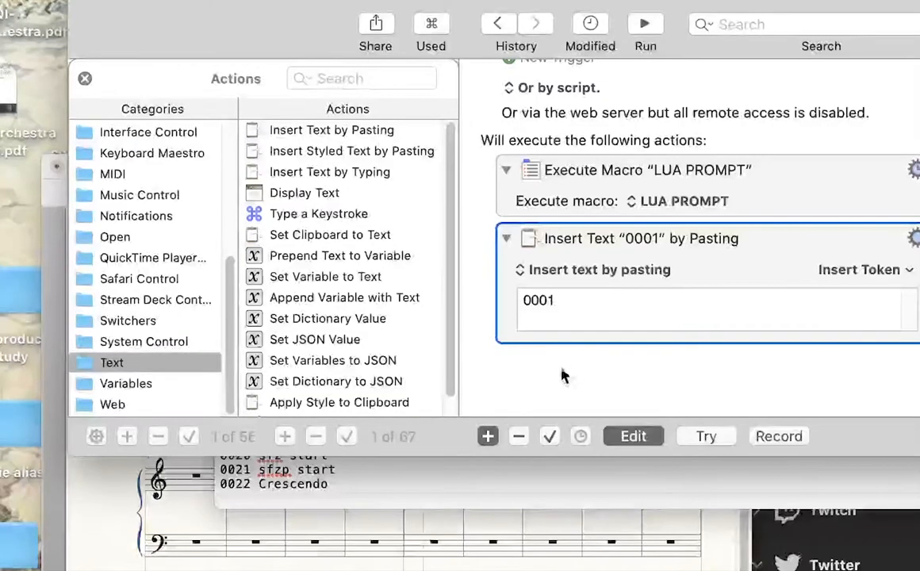
# Add a Type a Keystroke action that simulates Return after the inserted text in the New macro
pyautogui.scroll(3, 578, 333)
pyautogui.scroll(-3, 585, 321)
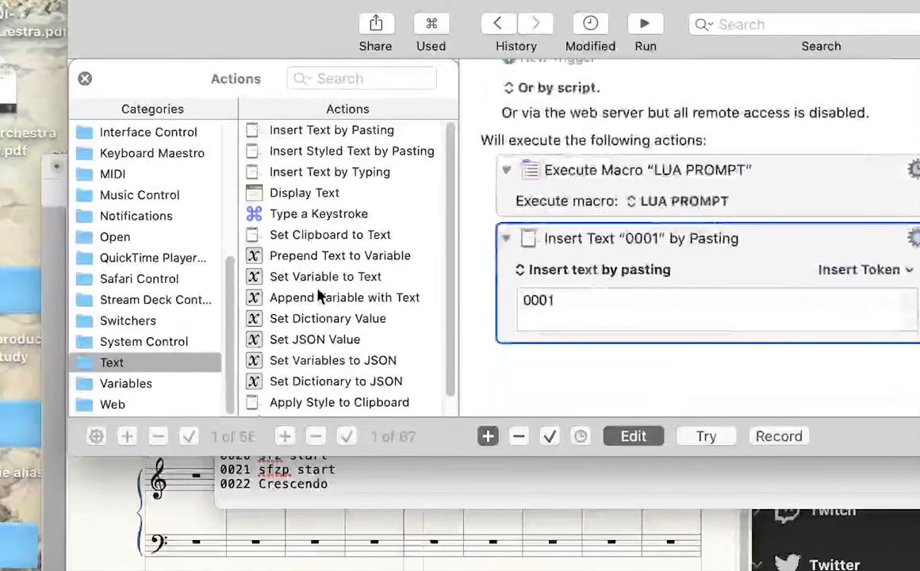
pyautogui.scroll(2, 127, 278)
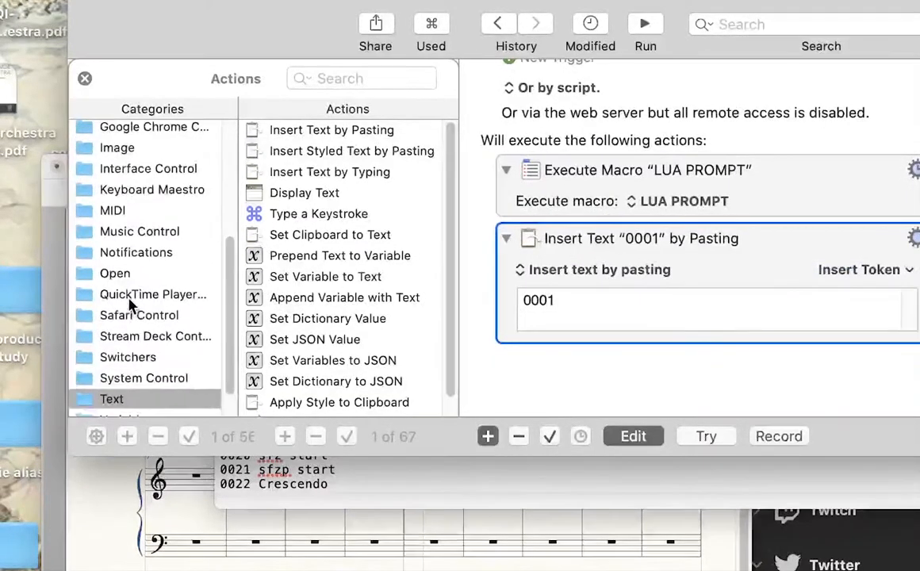
pyautogui.scroll(1, 155, 277)
pyautogui.click(148, 188)
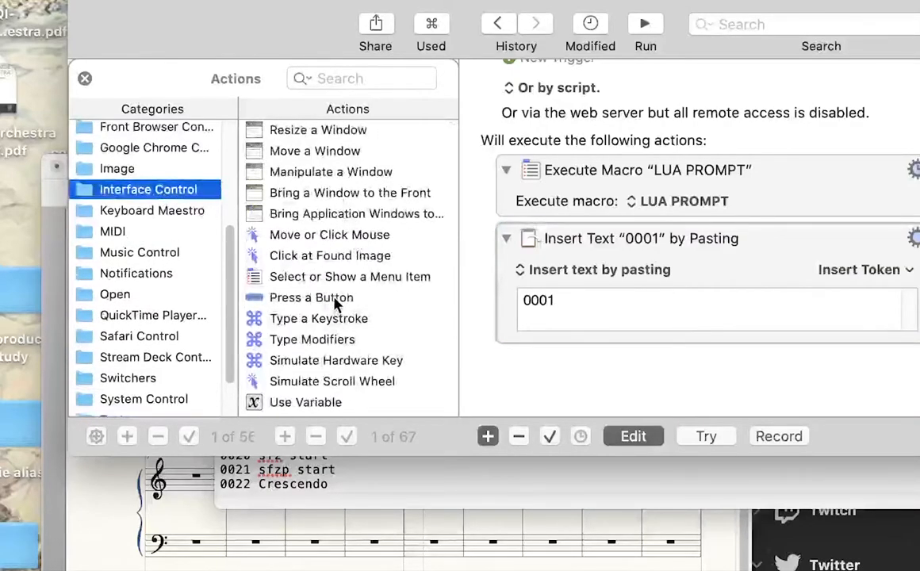
pyautogui.click(341, 319)
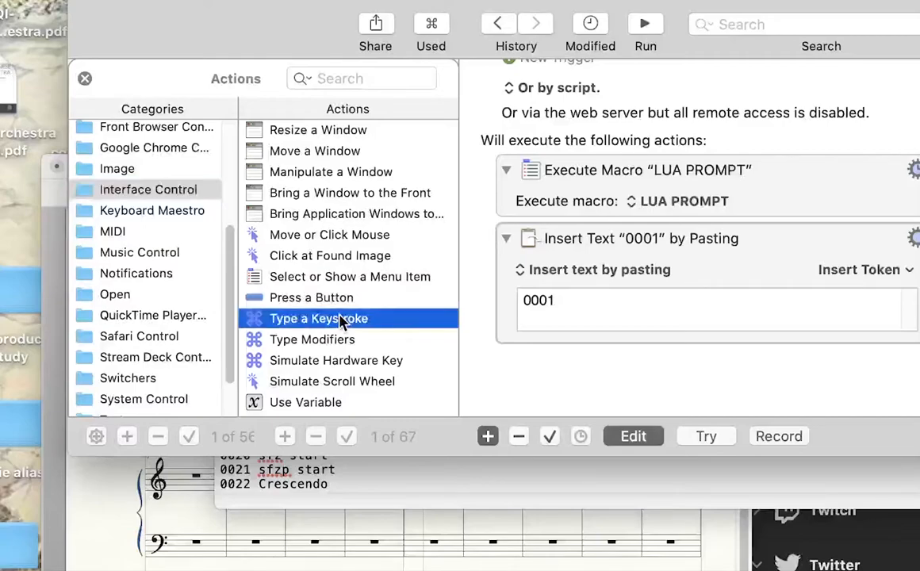
pyautogui.click(344, 301)
pyautogui.click(339, 316)
pyautogui.doubleClick(337, 318)
pyautogui.scroll(-1, 745, 362)
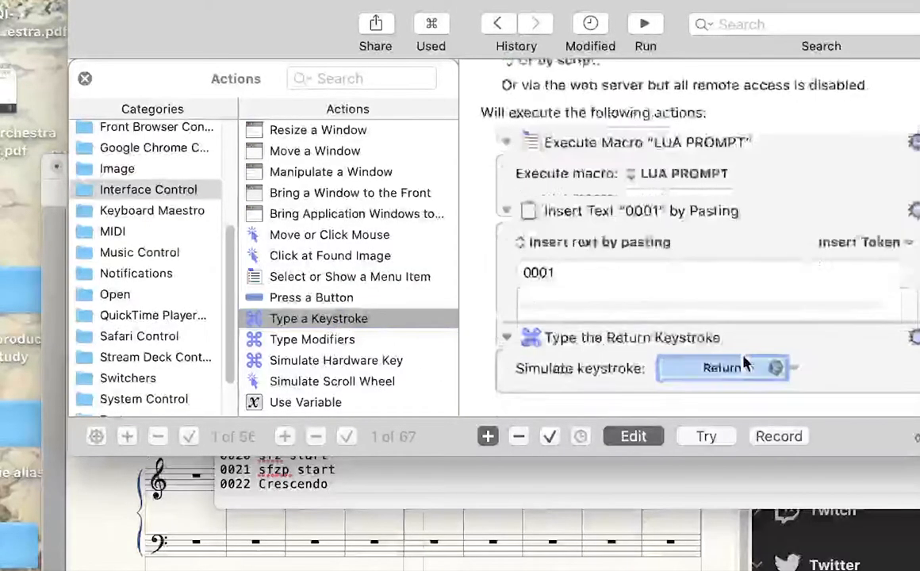
pyautogui.scroll(3, 759, 252)
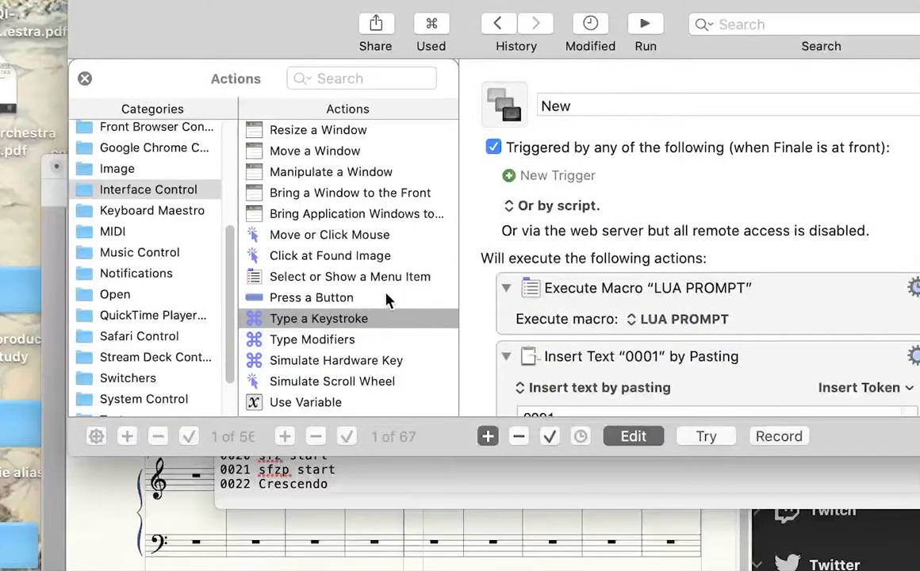
# Review the complete action sequence of the New macro and close the list of available actions
pyautogui.scroll(-4, 617, 332)
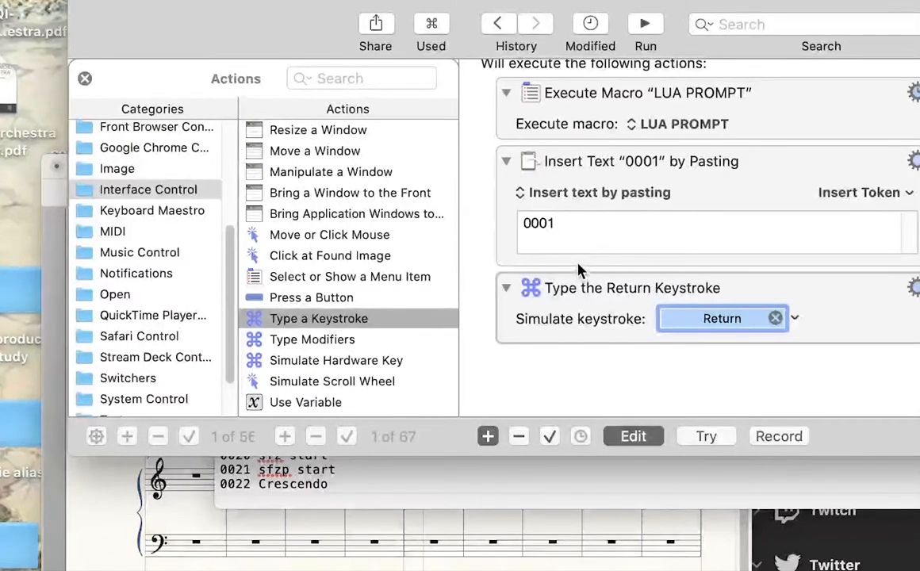
pyautogui.click(366, 475)
pyautogui.click(446, 81)
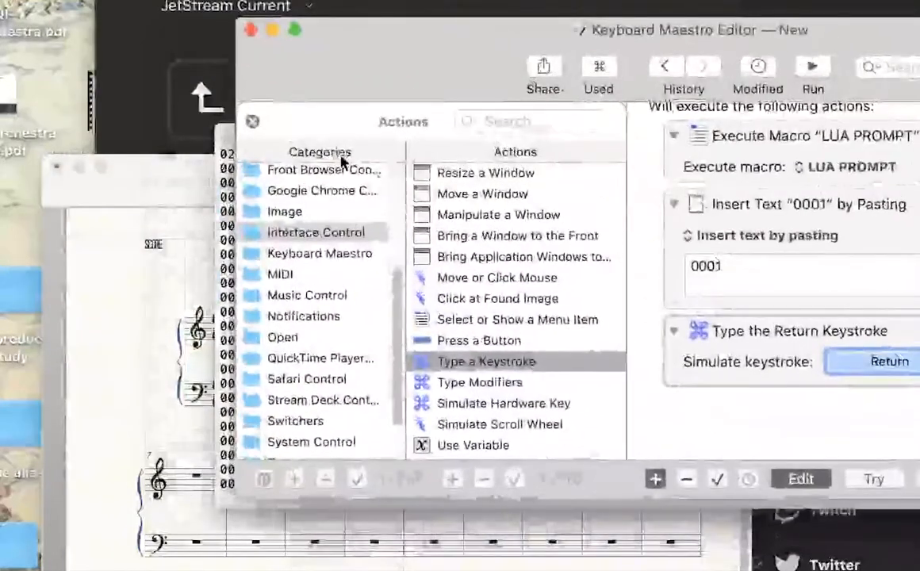
pyautogui.scroll(-2, 326, 238)
pyautogui.scroll(3, 321, 248)
pyautogui.scroll(2, 321, 248)
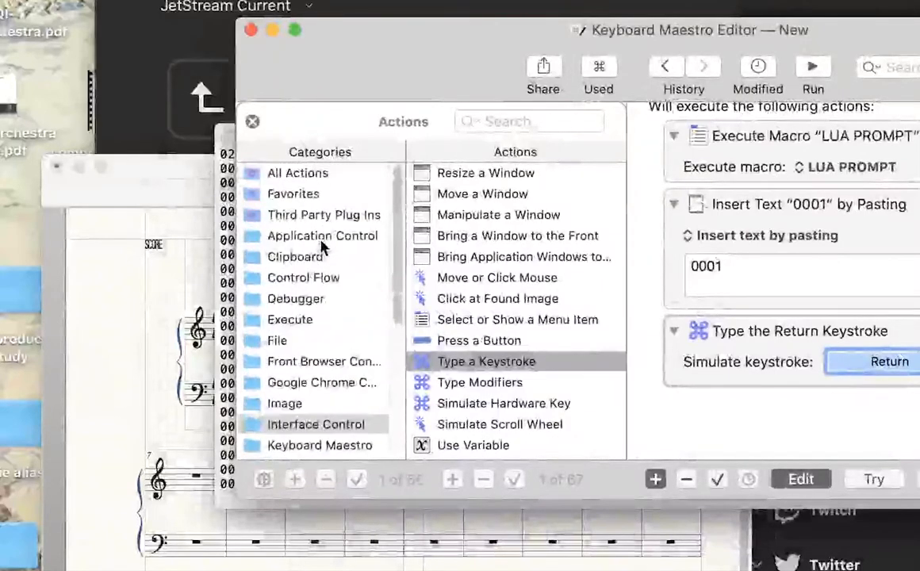
pyautogui.click(252, 121)
# View the macros in the Finale Rehearsal Marks, Finale Staff Styles and Finale Transform Functions groups
pyautogui.scroll(-3, 318, 270)
pyautogui.click(331, 308)
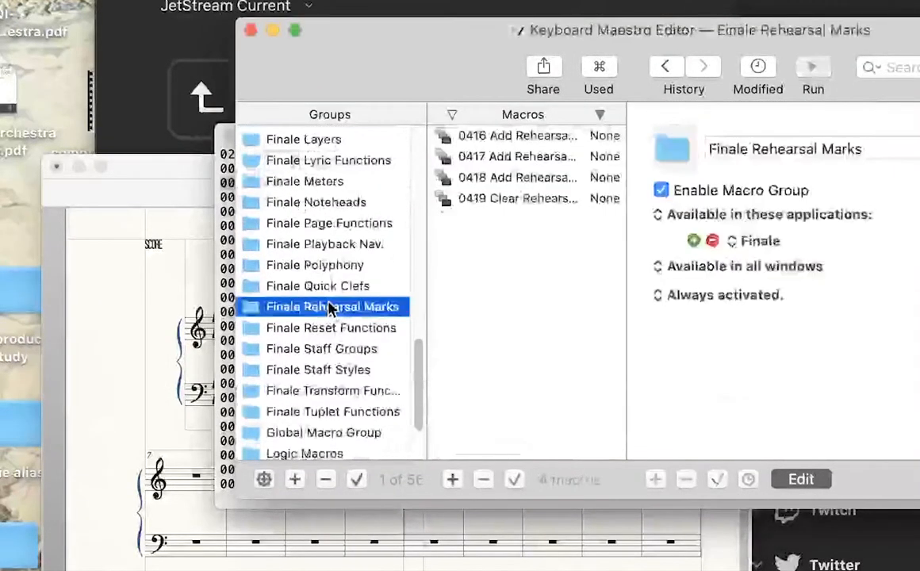
pyautogui.click(364, 370)
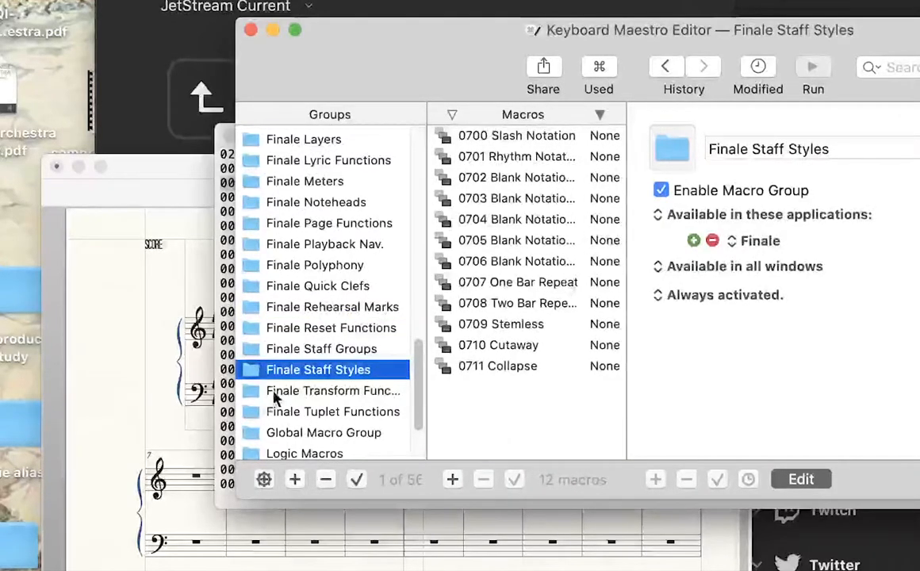
pyautogui.scroll(-3, 285, 389)
pyautogui.click(319, 332)
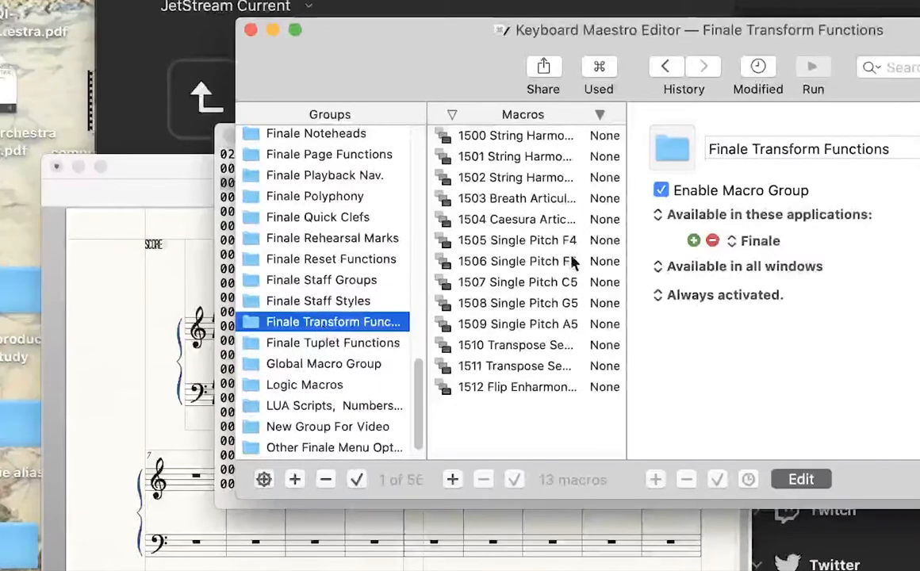
# Look through the macros in the Finale Page Functions, Finale Polyphony, Finale Lyric Functions and Finale Expressions groups
pyautogui.click(309, 158)
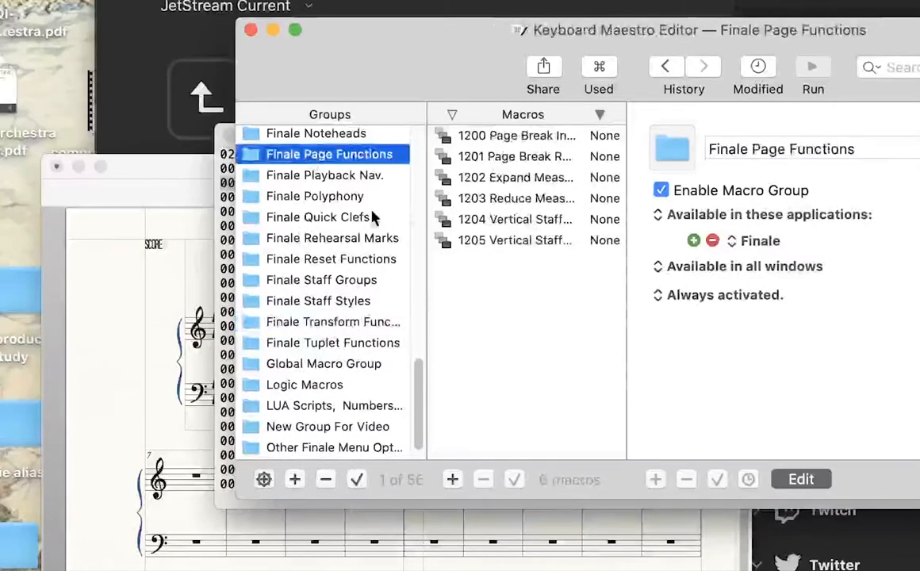
pyautogui.click(333, 196)
pyautogui.scroll(4, 309, 179)
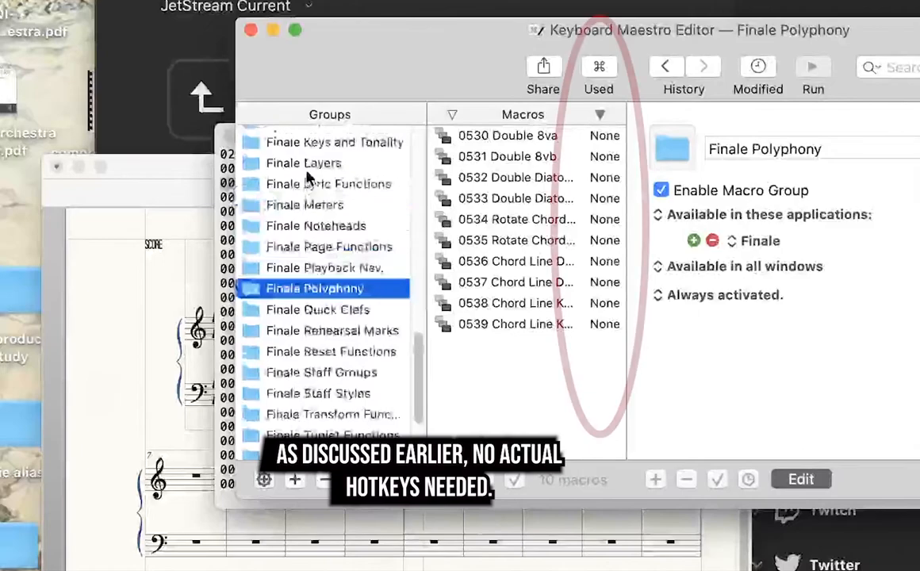
pyautogui.click(309, 181)
pyautogui.scroll(2, 408, 157)
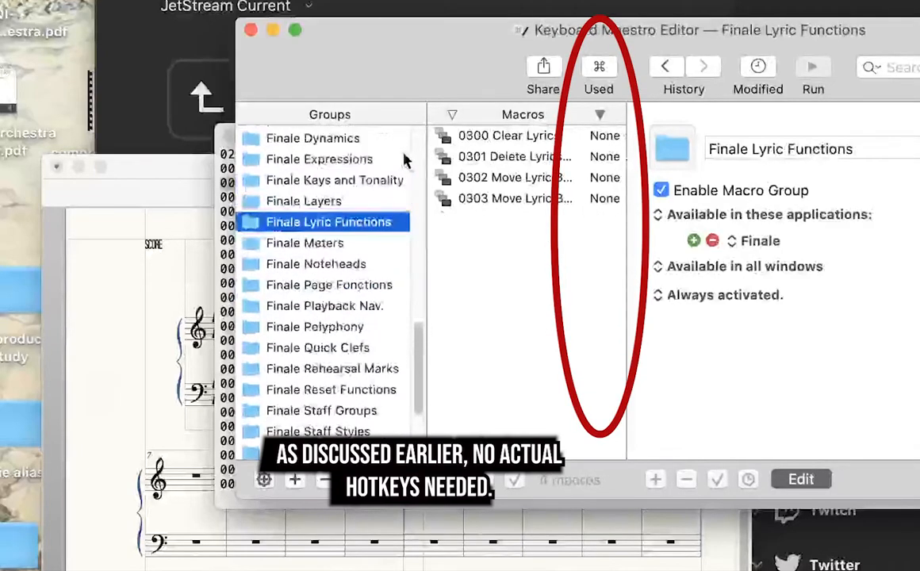
pyautogui.click(382, 158)
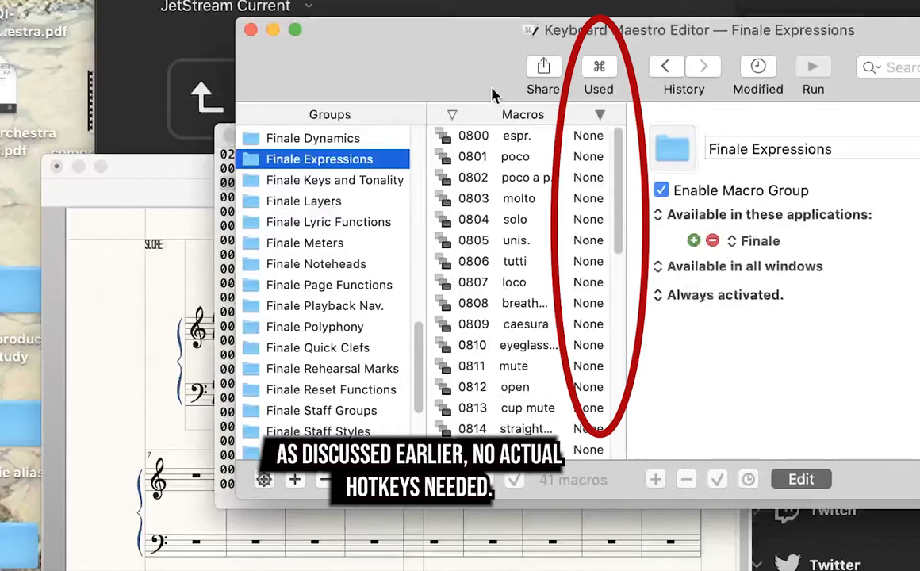
pyautogui.scroll(-10, 619, 184)
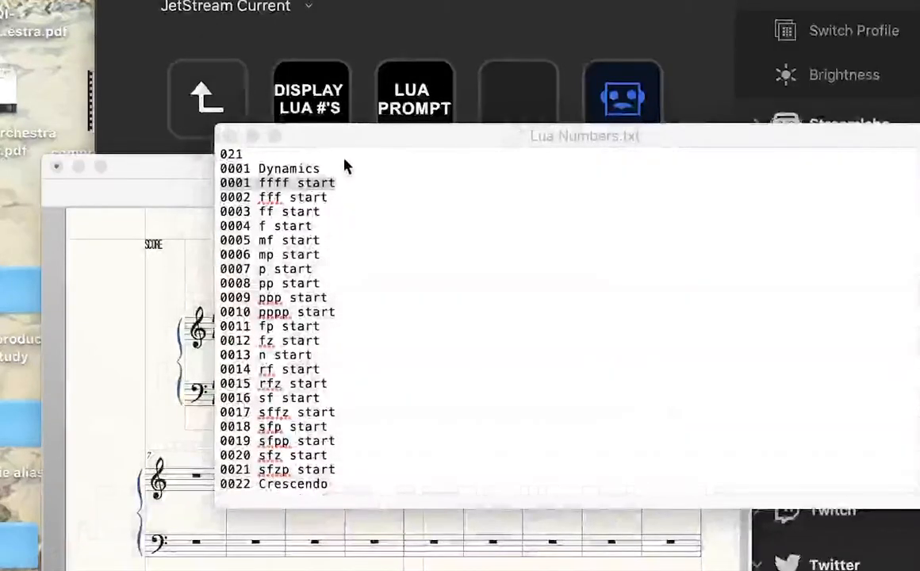
# Switch to the Stream Deck app and go back through the folders to the top level of the JetStream Current profile
pyautogui.click(379, 73)
pyautogui.doubleClick(214, 99)
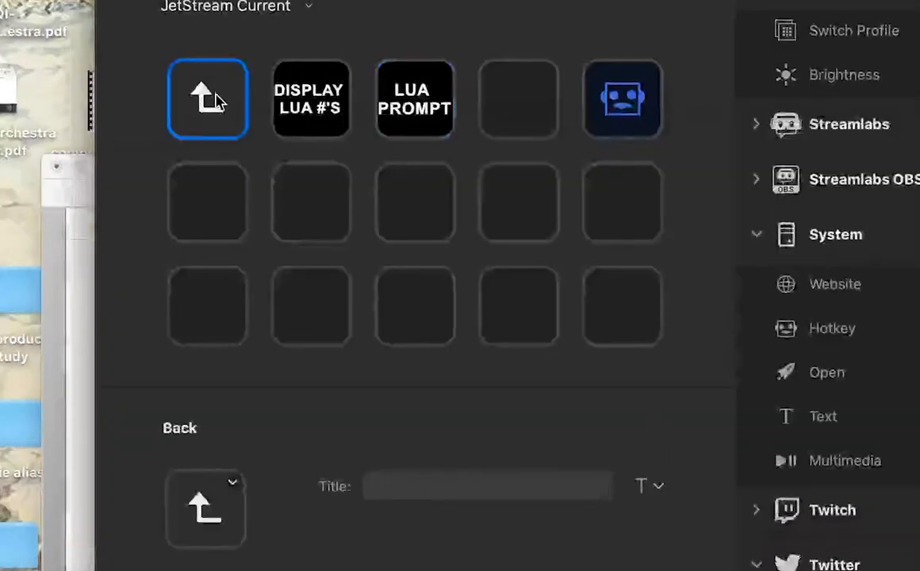
pyautogui.doubleClick(208, 98)
pyautogui.doubleClick(208, 98)
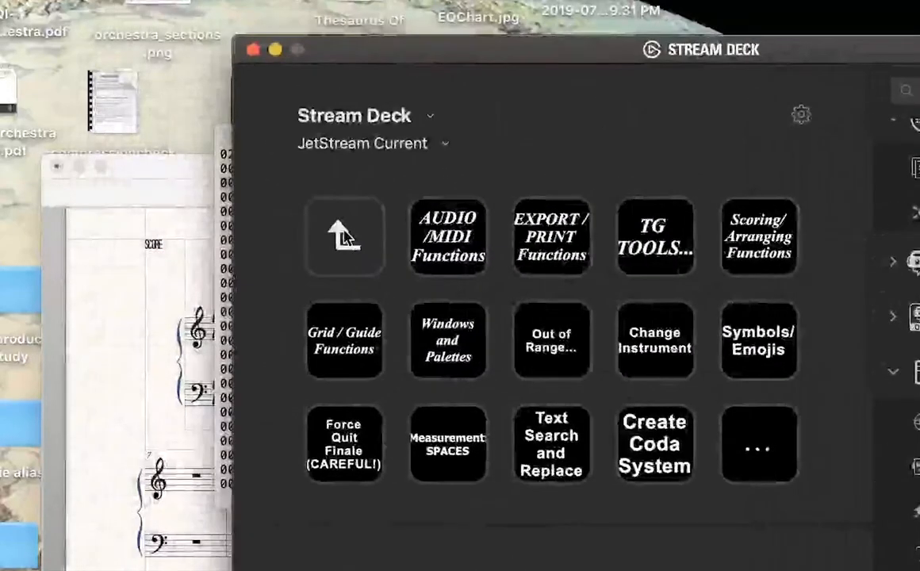
pyautogui.doubleClick(207, 98)
pyautogui.doubleClick(344, 236)
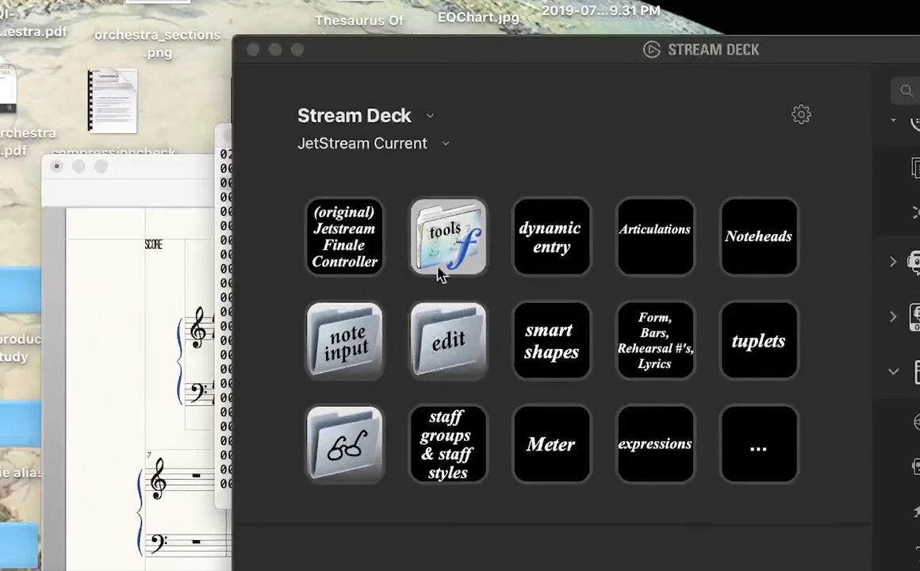
# Compare the smart shapes folder with the smart shape keys in the original JetStream Finale Controller profile, and return to JetStream Current
pyautogui.doubleClick(571, 371)
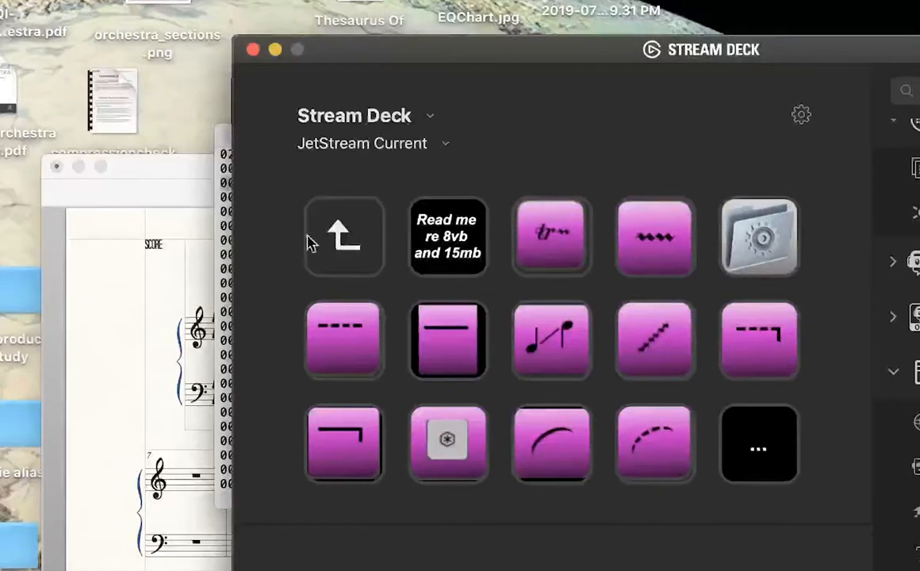
pyautogui.doubleClick(337, 234)
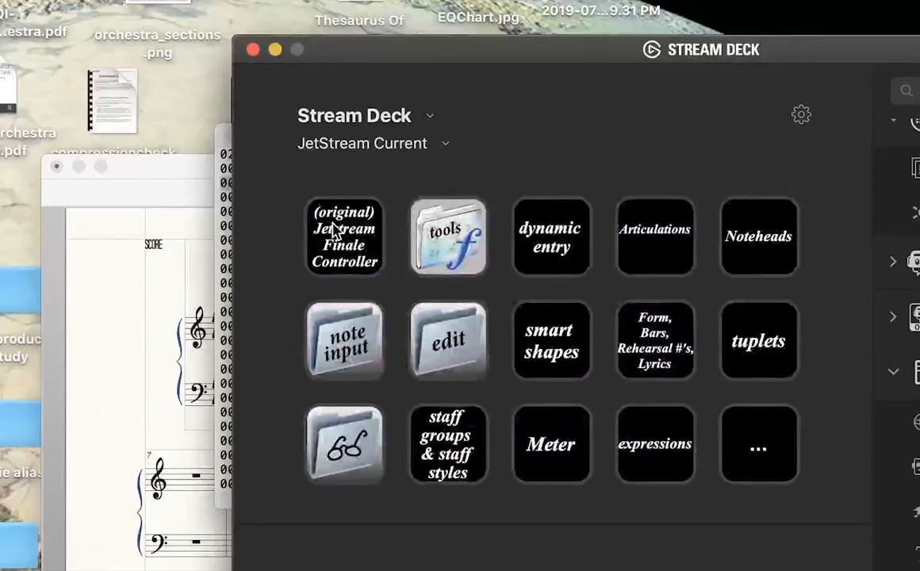
pyautogui.click(337, 219)
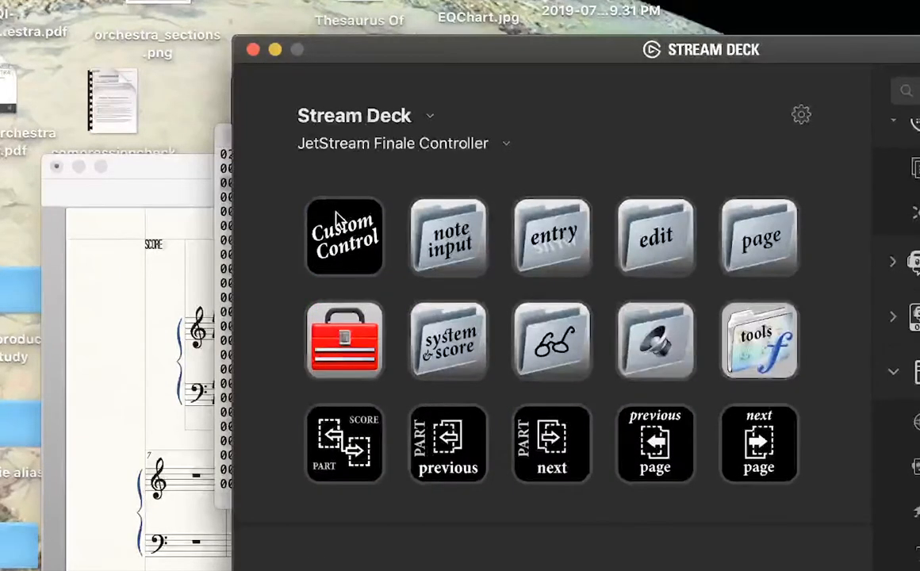
pyautogui.click(337, 220)
pyautogui.doubleClick(763, 242)
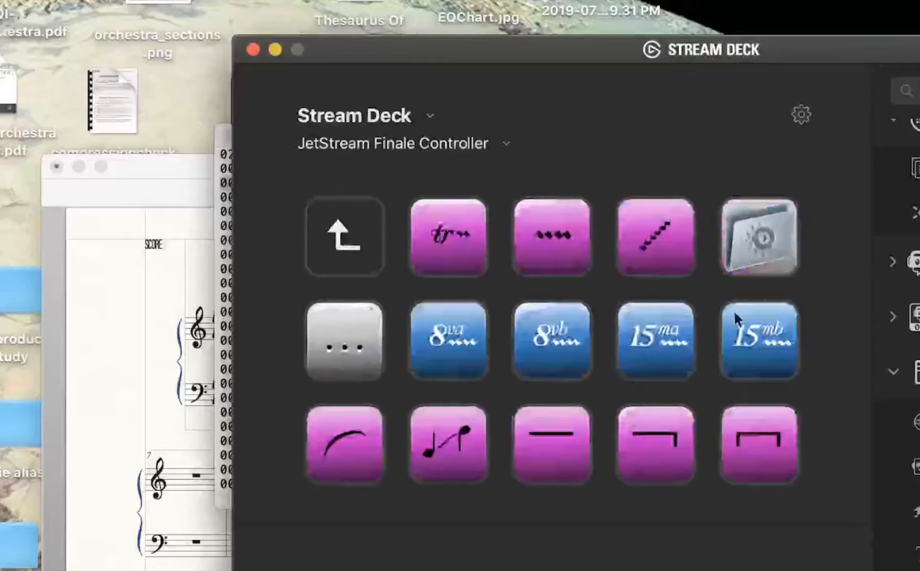
pyautogui.doubleClick(370, 265)
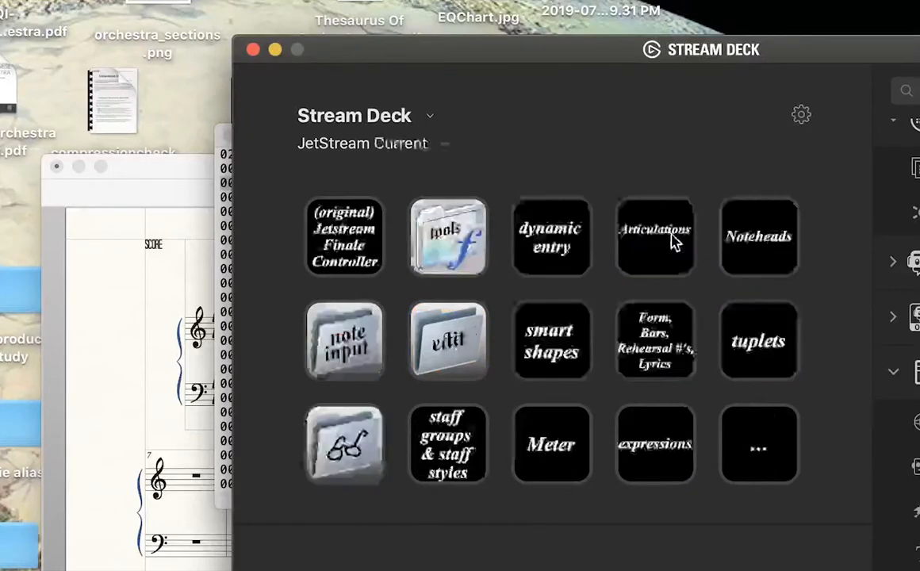
# Open the smart shapes folder and inspect the icon options of the trill key linked to 0600 Smart Shape Trill
pyautogui.doubleClick(561, 330)
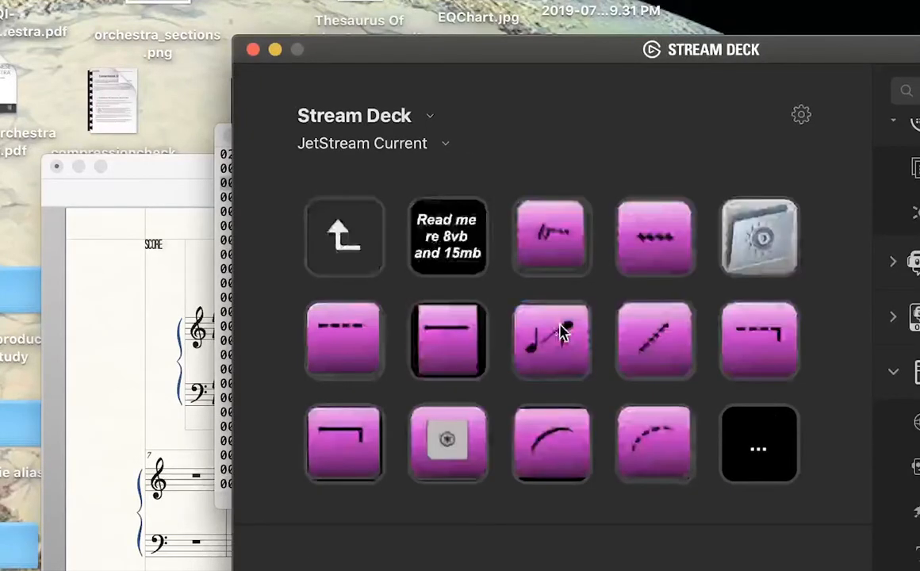
pyautogui.click(585, 256)
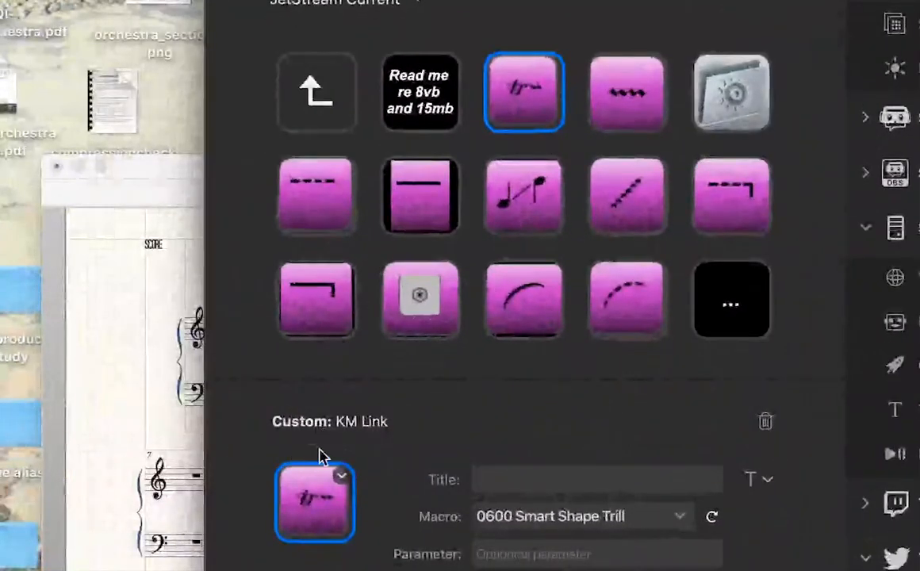
pyautogui.click(342, 476)
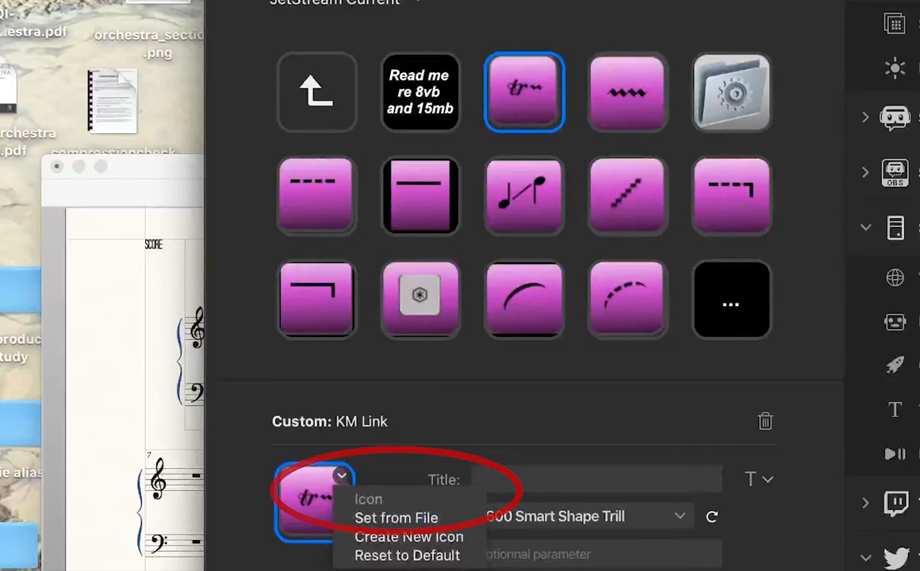
pyautogui.press('Escape')
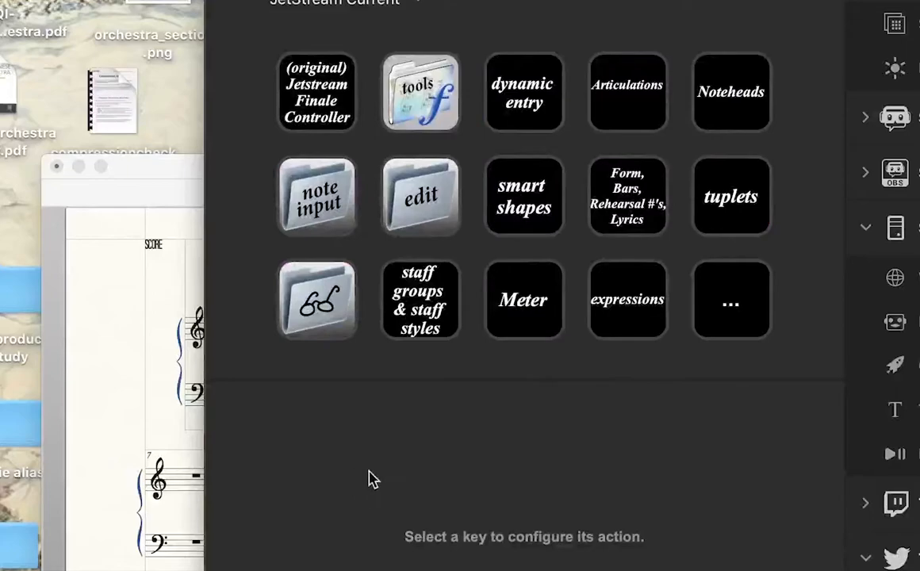
# Reopen the smart shapes folder and check the dashed line key's icon options
pyautogui.doubleClick(555, 212)
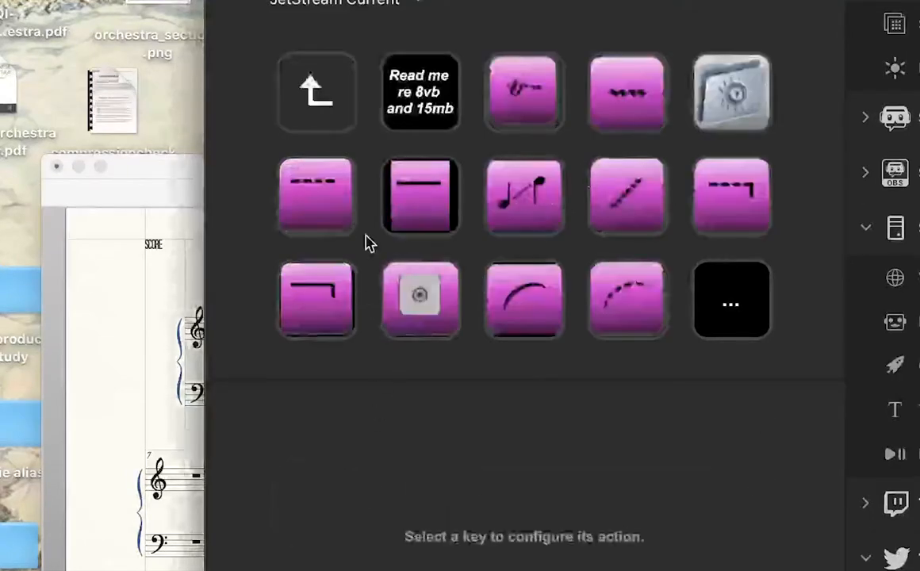
pyautogui.click(352, 203)
pyautogui.click(340, 476)
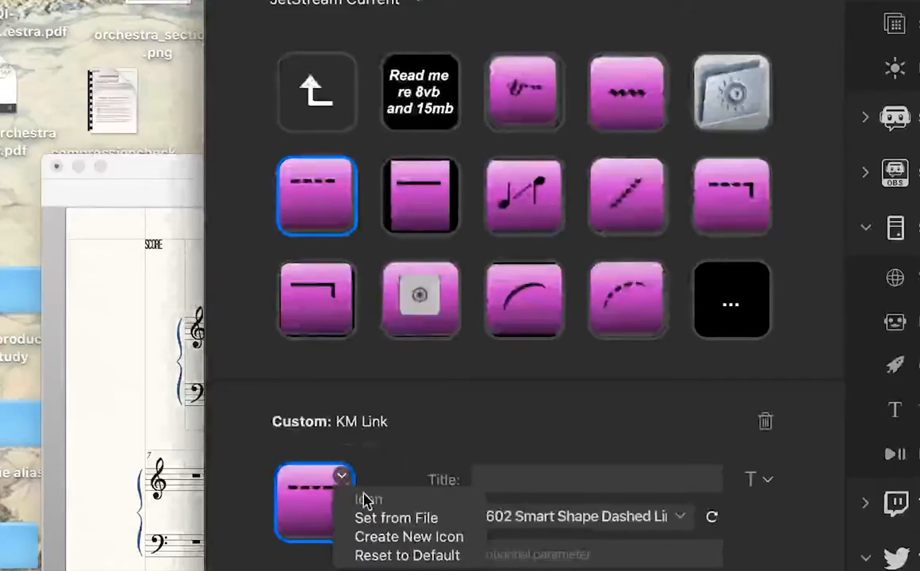
pyautogui.click(379, 399)
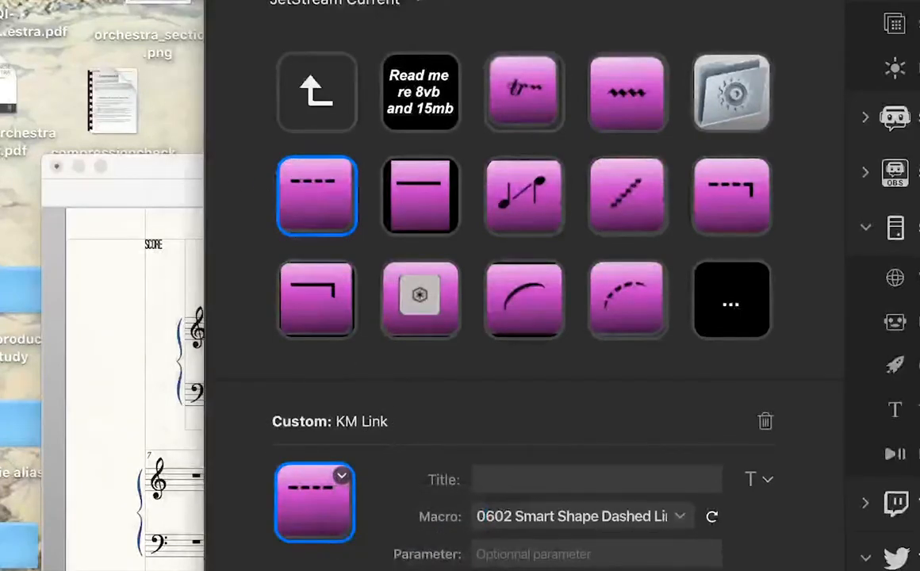
# Switch to the Keyboard Maestro Editor and display the Finale Polyphony group's application availability settings
pyautogui.press('super+Tab')
pyautogui.moveTo(215, 232); pyautogui.dragTo(367, 120)
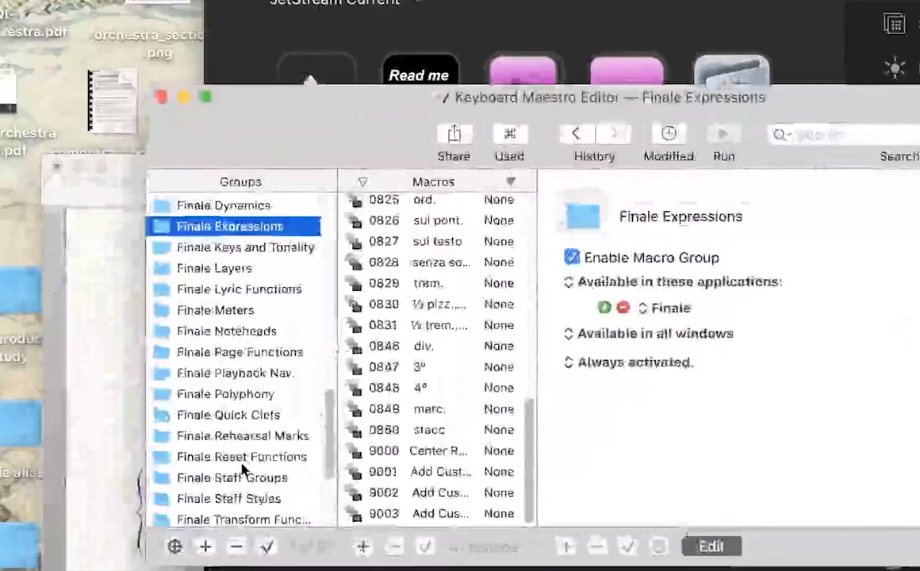
pyautogui.scroll(-3, 241, 464)
pyautogui.click(262, 301)
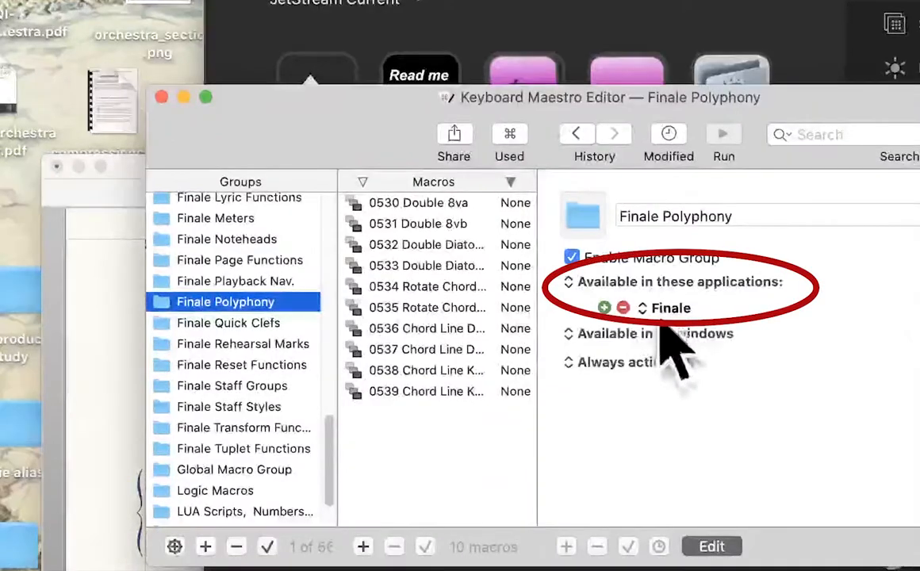
# Examine the triggers and actions of the 0534 Rotate Chord Up macro
pyautogui.click(410, 293)
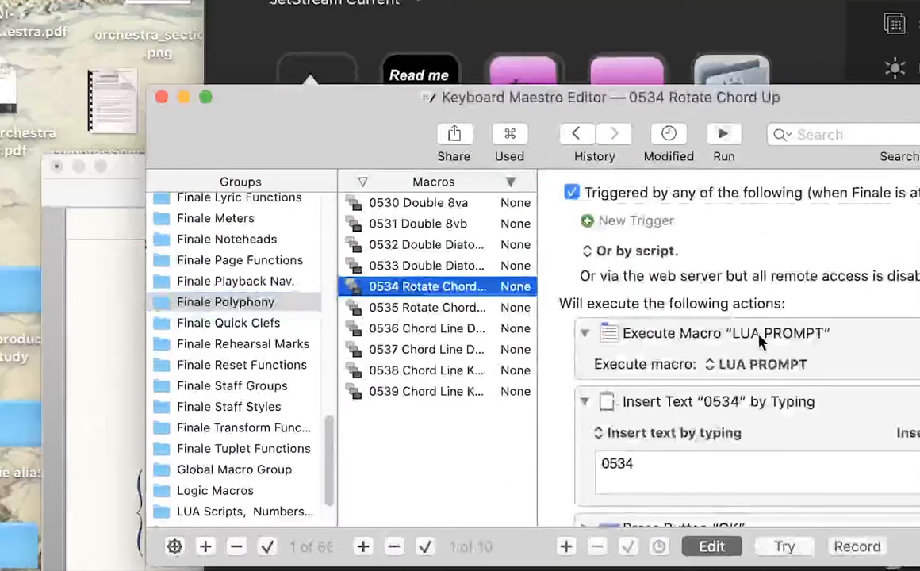
pyautogui.scroll(-3, 698, 357)
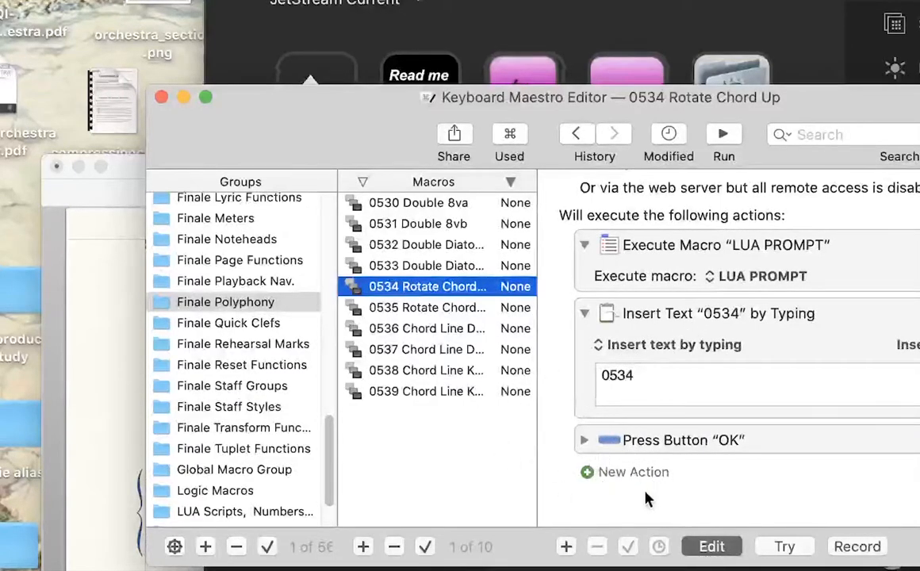
pyautogui.scroll(5, 682, 444)
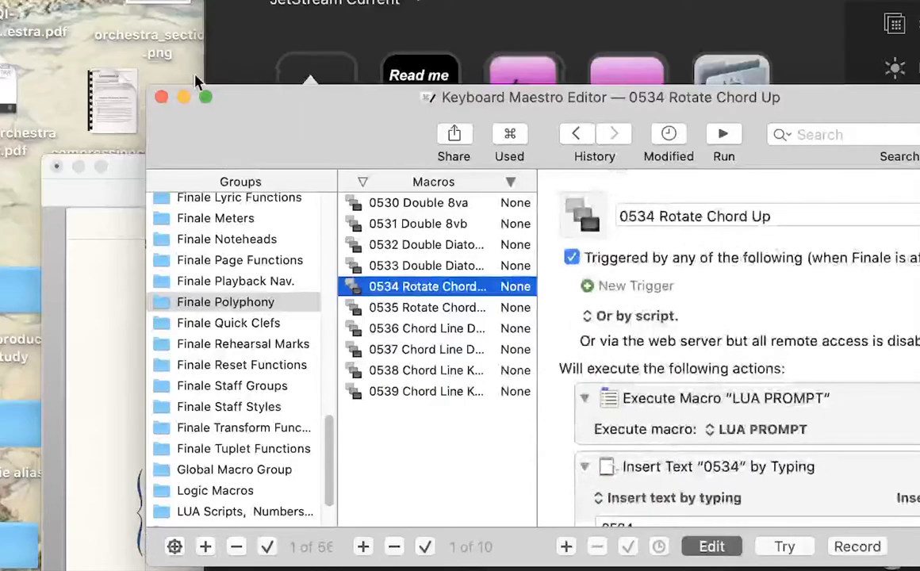
# Close the Keyboard Maestro Editor, locate the Custom KM Link action in Stream Deck and select the wavy line key
pyautogui.click(162, 96)
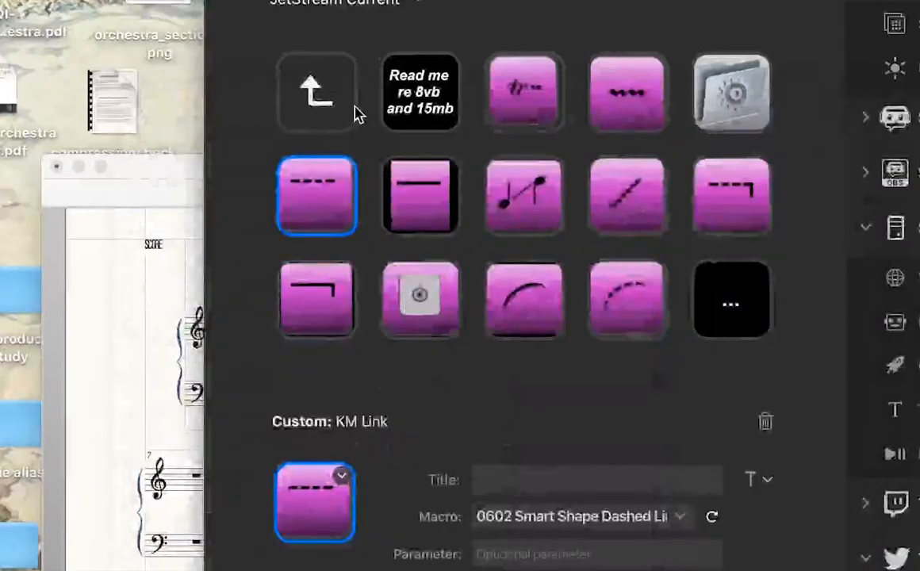
pyautogui.moveTo(754, 0); pyautogui.dragTo(663, 123)
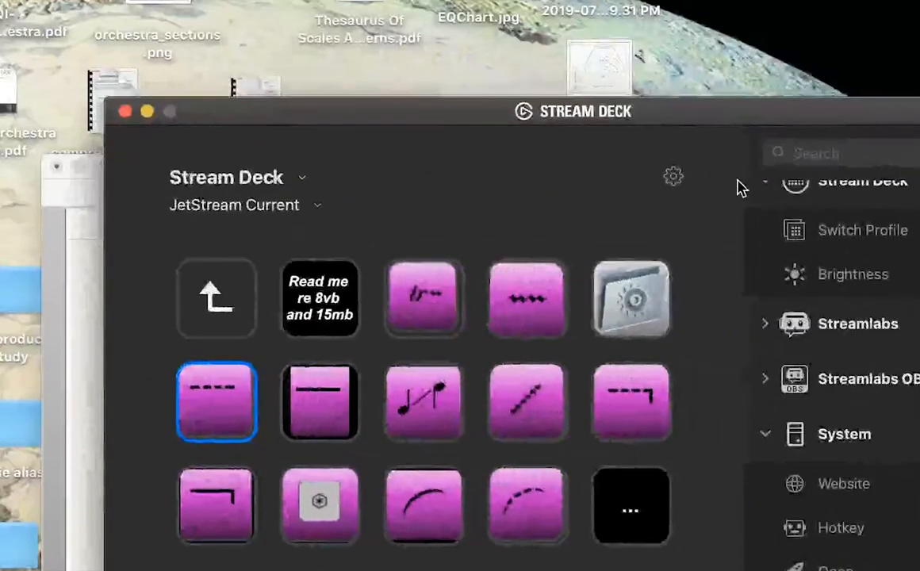
pyautogui.scroll(-10, 793, 333)
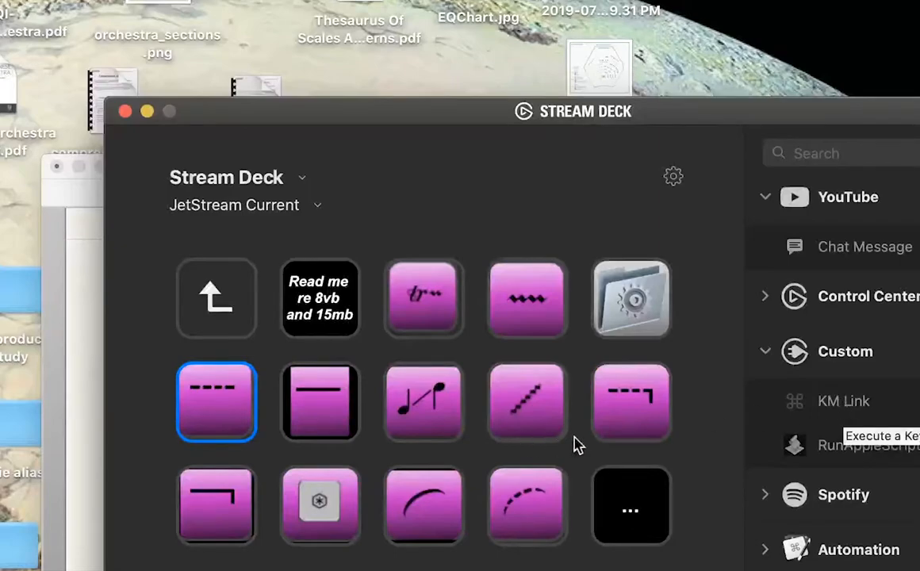
pyautogui.click(542, 332)
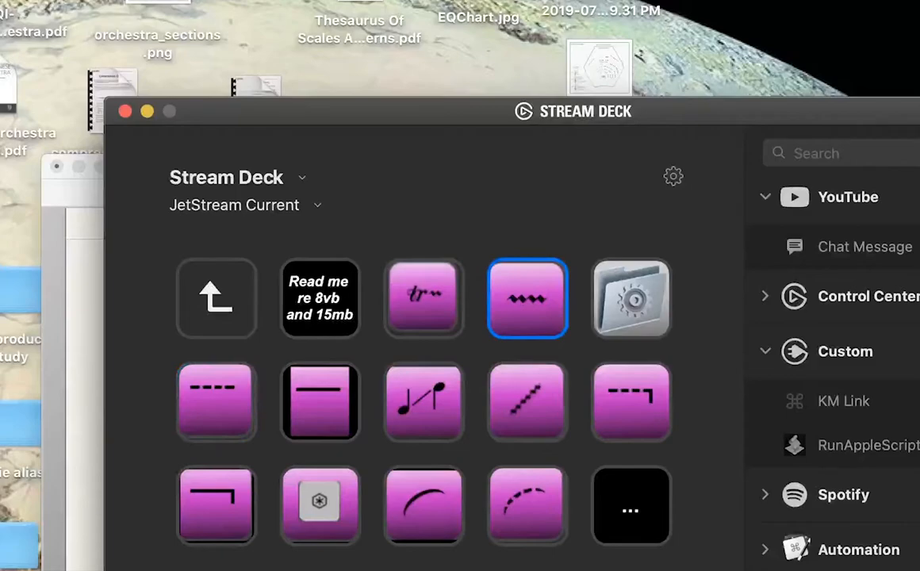
# Bring Stream Deck back in front of Finale and open the profile editing preferences
pyautogui.click(148, 112)
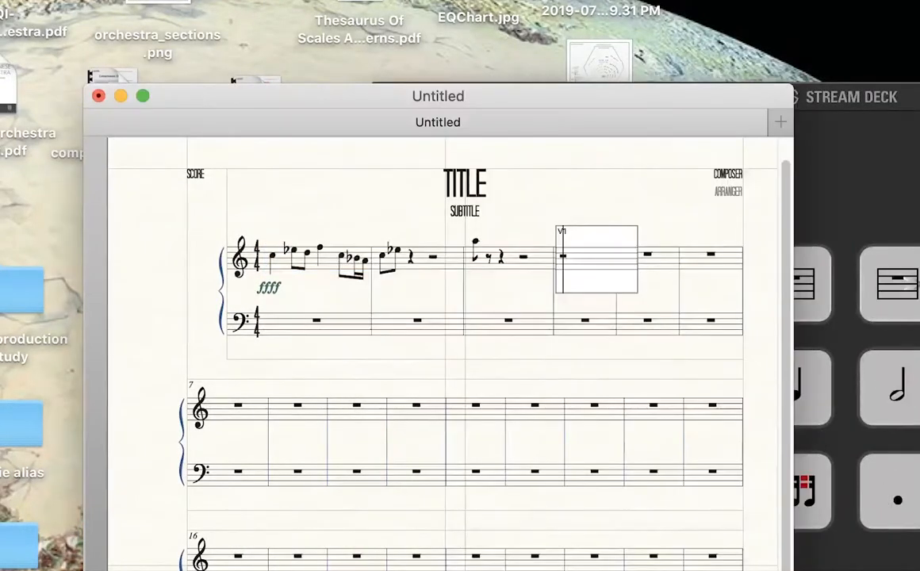
pyautogui.press('super+Tab')
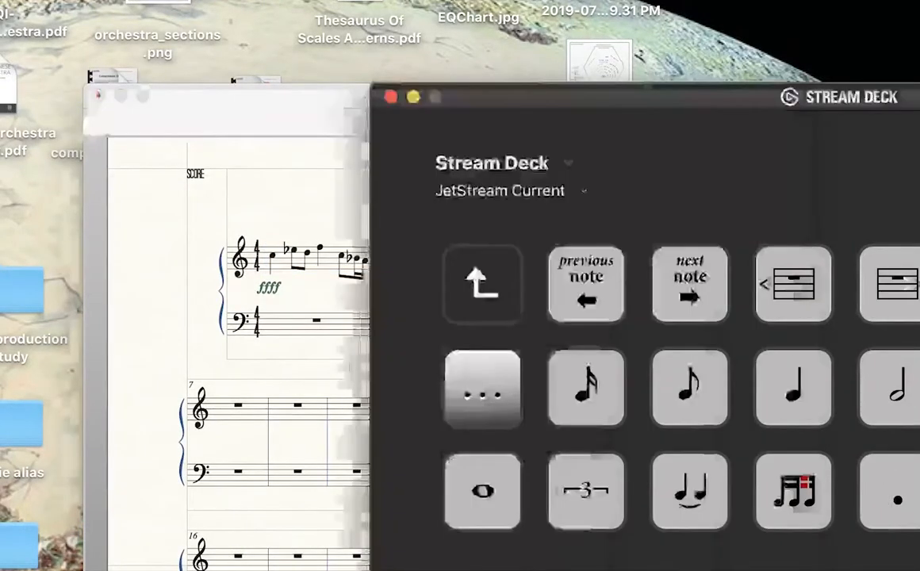
pyautogui.moveTo(533, 91); pyautogui.dragTo(249, 0)
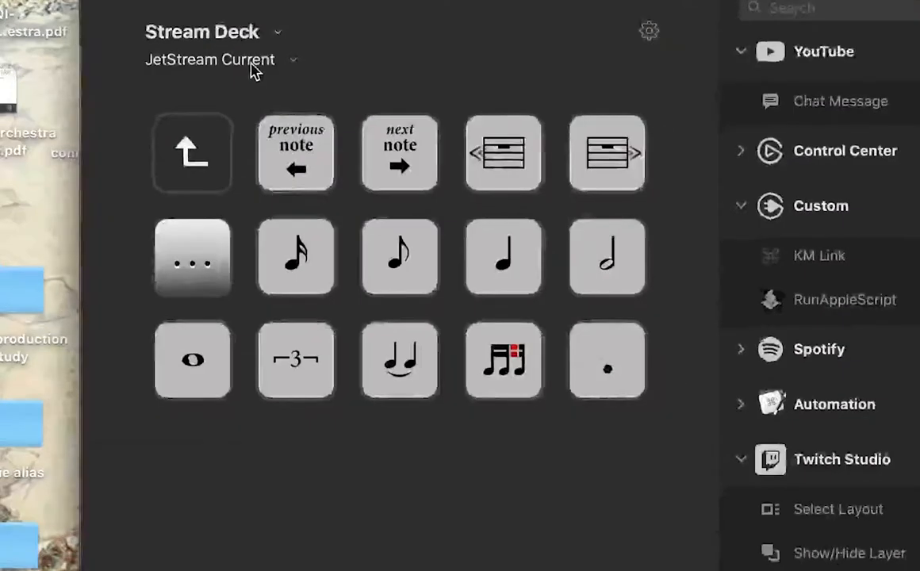
pyautogui.click(254, 68)
pyautogui.moveTo(362, 0); pyautogui.dragTo(593, 185)
pyautogui.click(462, 279)
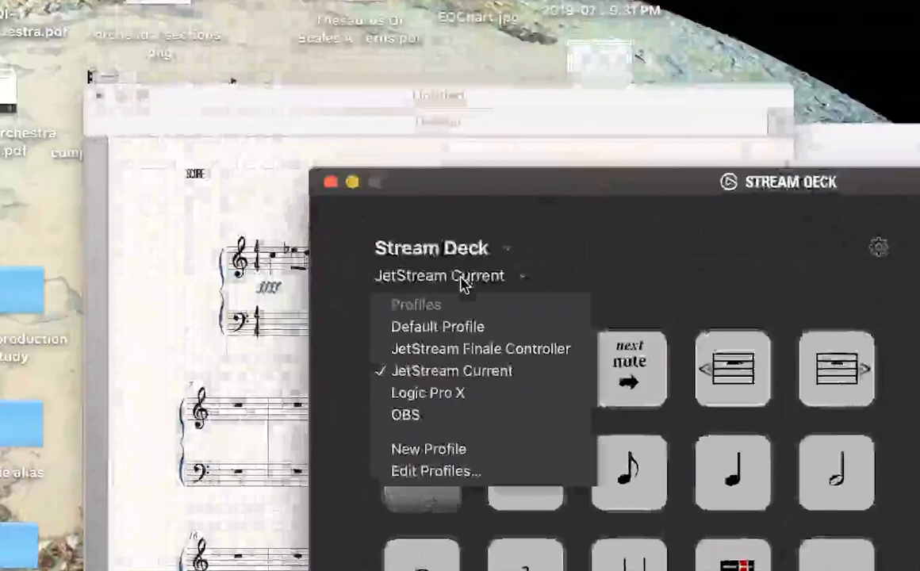
pyautogui.click(420, 472)
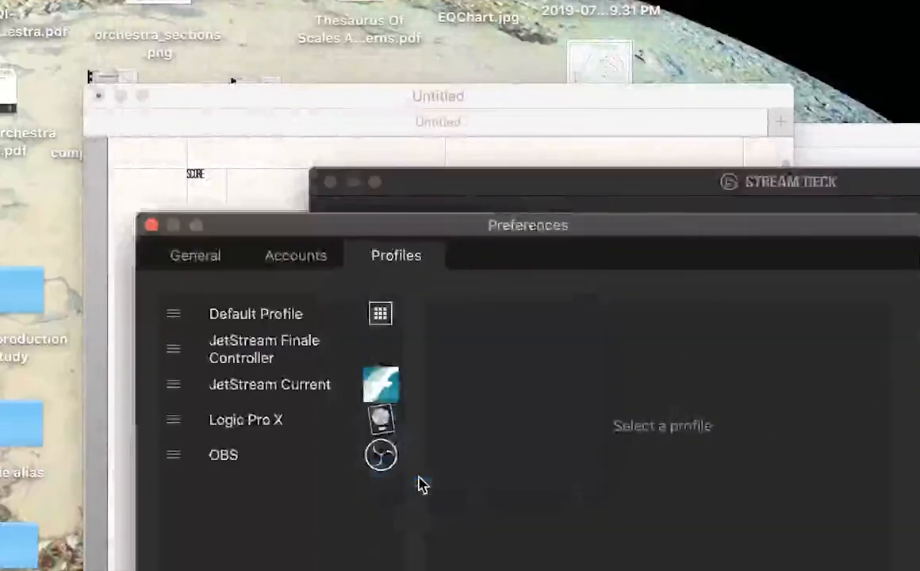
# Compare the linked applications of the JetStream Finale Controller and JetStream Current profiles, and close the preferences
pyautogui.click(293, 349)
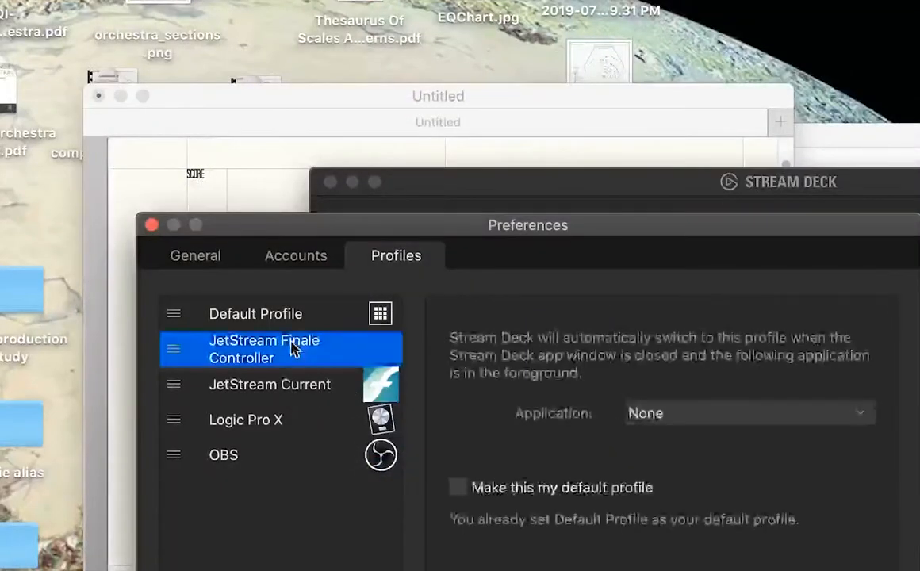
pyautogui.click(289, 388)
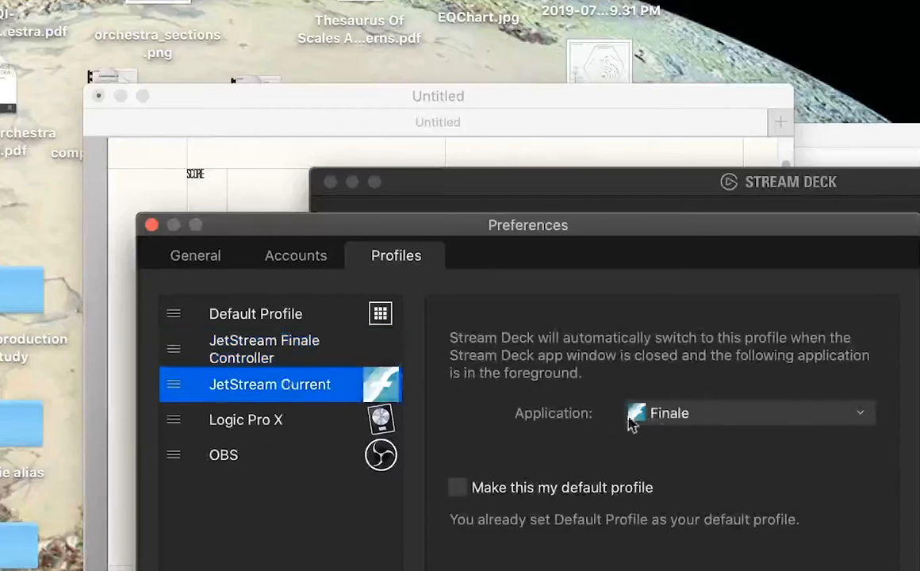
pyautogui.moveTo(390, 230); pyautogui.dragTo(527, 165)
pyautogui.click(387, 301)
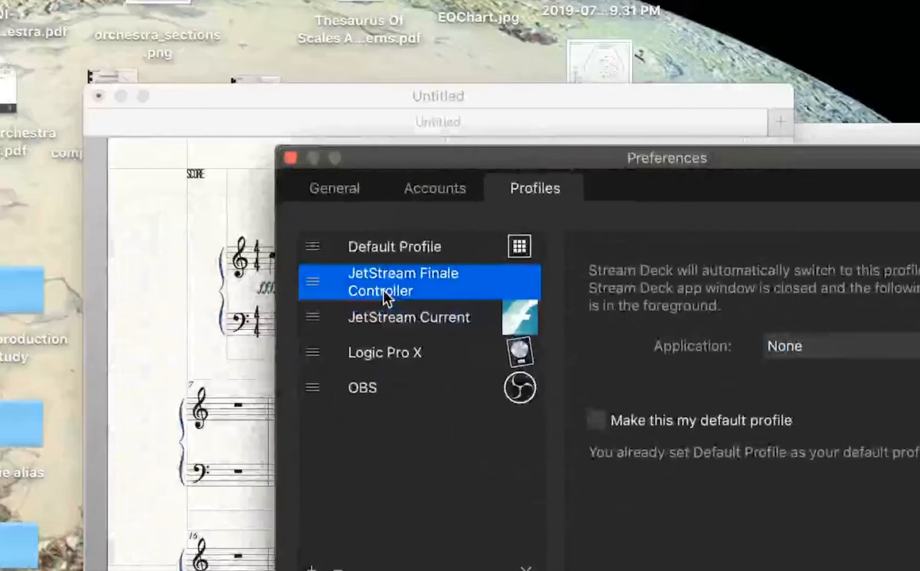
pyautogui.click(401, 333)
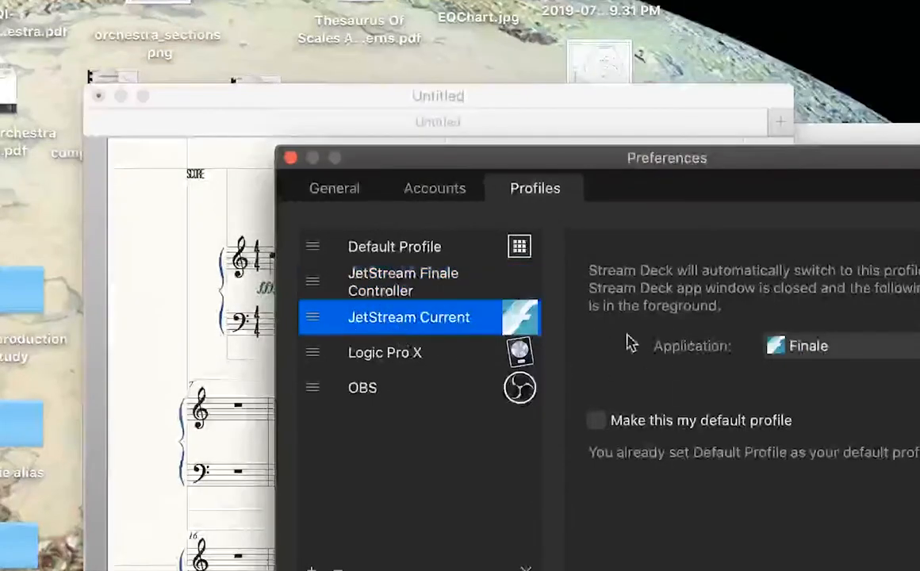
pyautogui.click(291, 158)
pyautogui.moveTo(520, 416); pyautogui.dragTo(508, 557)
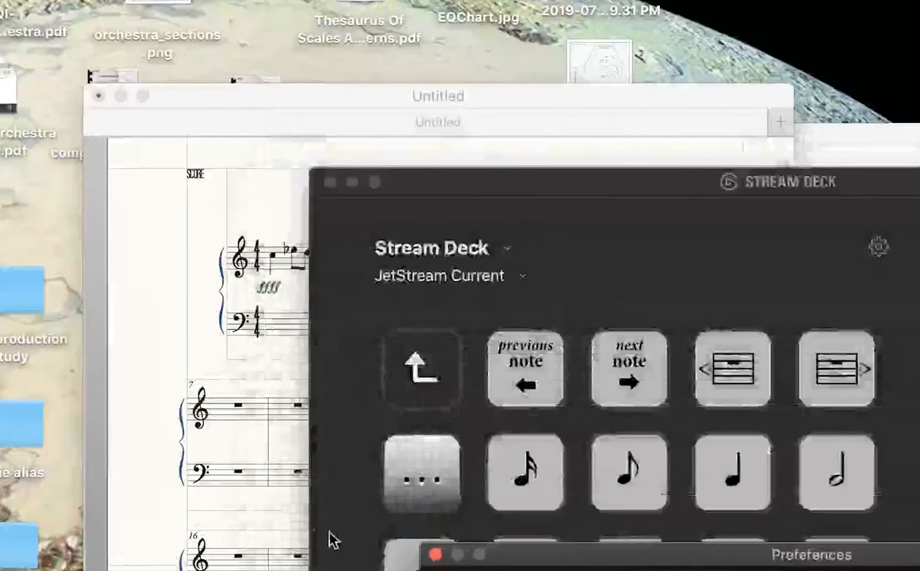
pyautogui.click(435, 554)
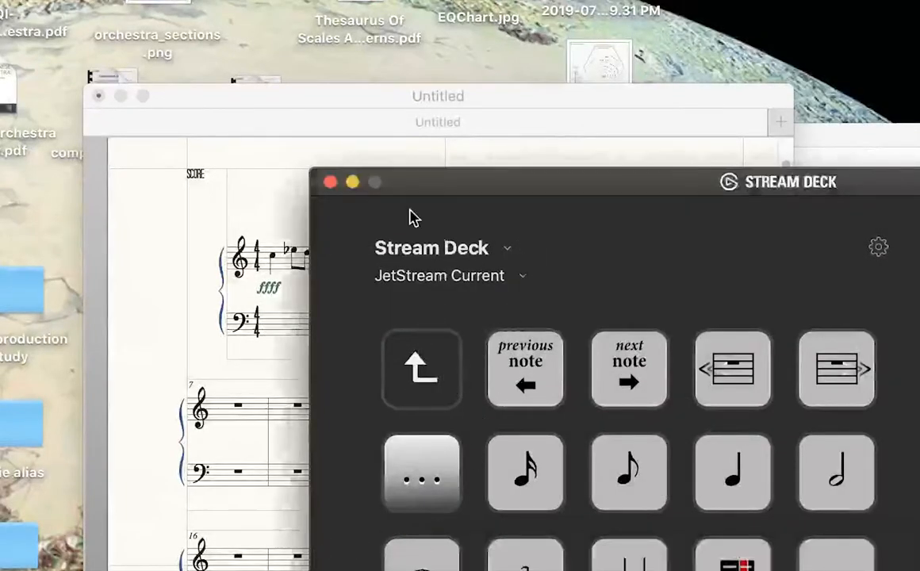
# Place the Stream Deck window beside the Finale score so the opening measures are uncovered
pyautogui.moveTo(467, 187); pyautogui.dragTo(725, 264)
pyautogui.click(548, 309)
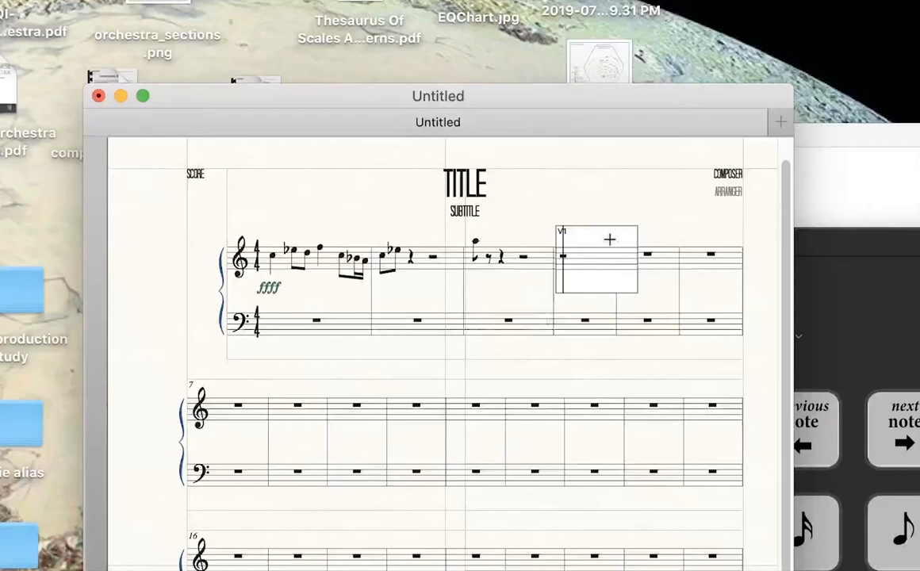
pyautogui.click(837, 269)
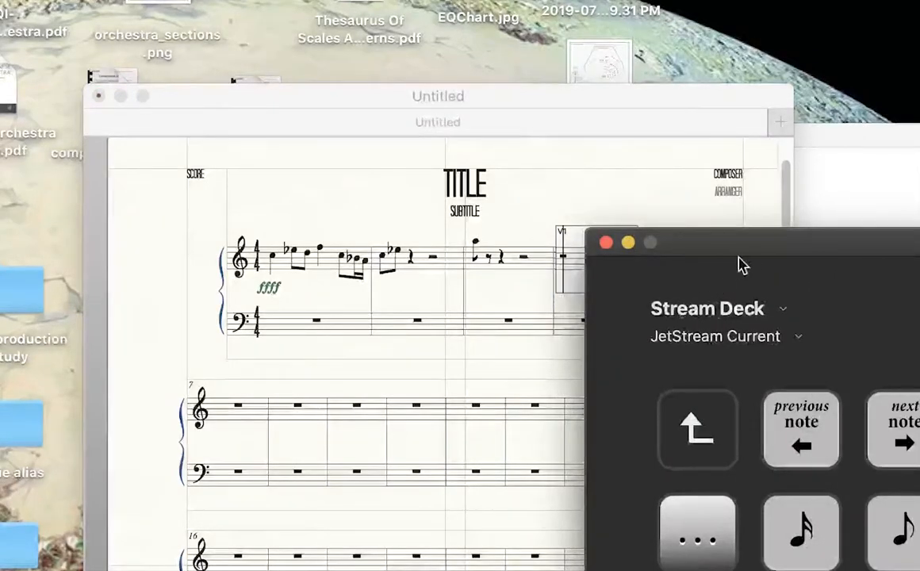
pyautogui.moveTo(799, 251); pyautogui.dragTo(893, 184)
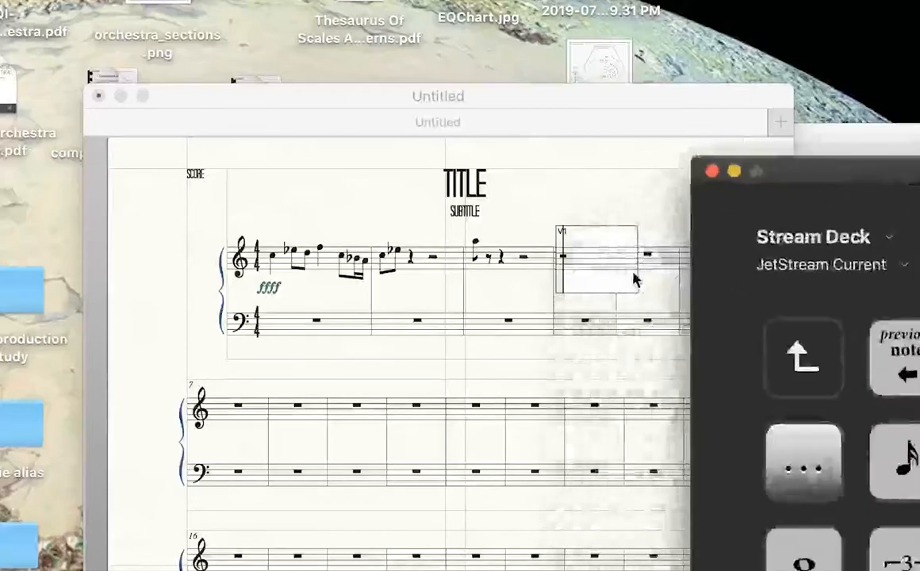
# In Finale, enter four E-flat quarter notes in treble measure 4 and finish note entry
pyautogui.click(599, 265)
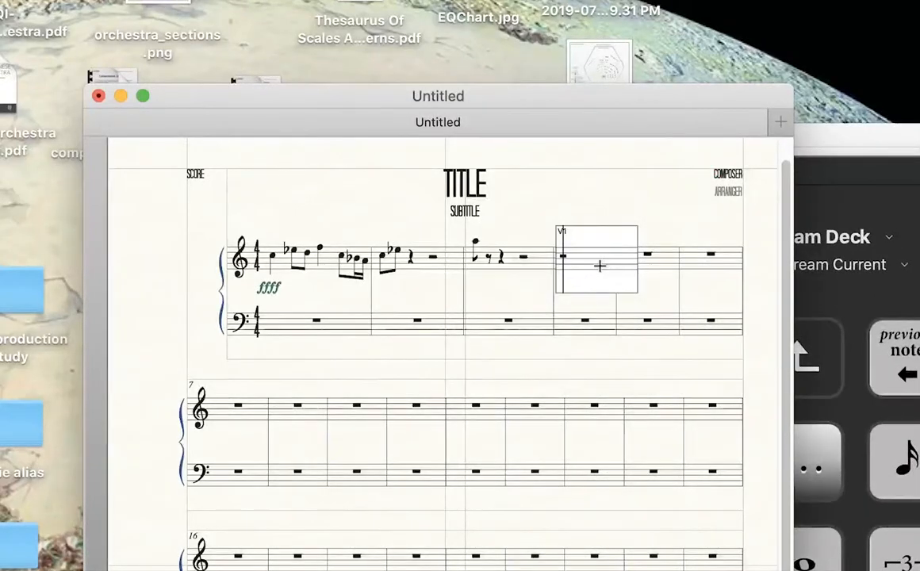
pyautogui.press('5')
pyautogui.press('5')
pyautogui.press('5')
pyautogui.press('5')
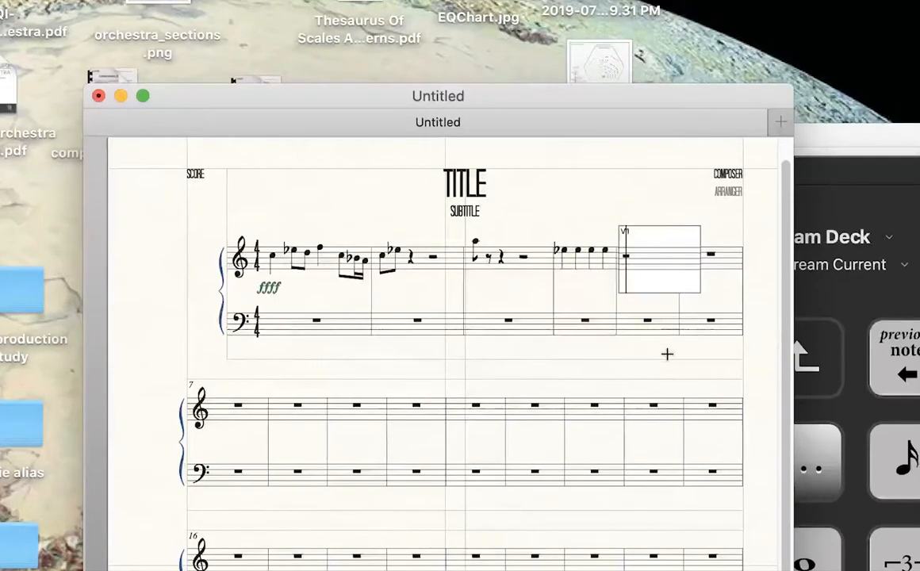
pyautogui.press('Escape')
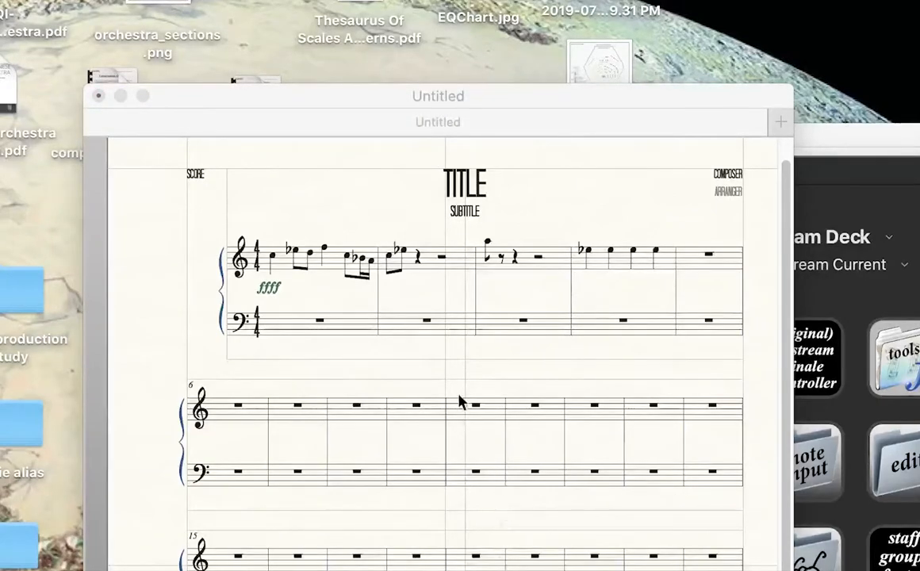
# Select treble measure 4 with its four quarter notes, add a slur over them and clear the selection
pyautogui.click(533, 351)
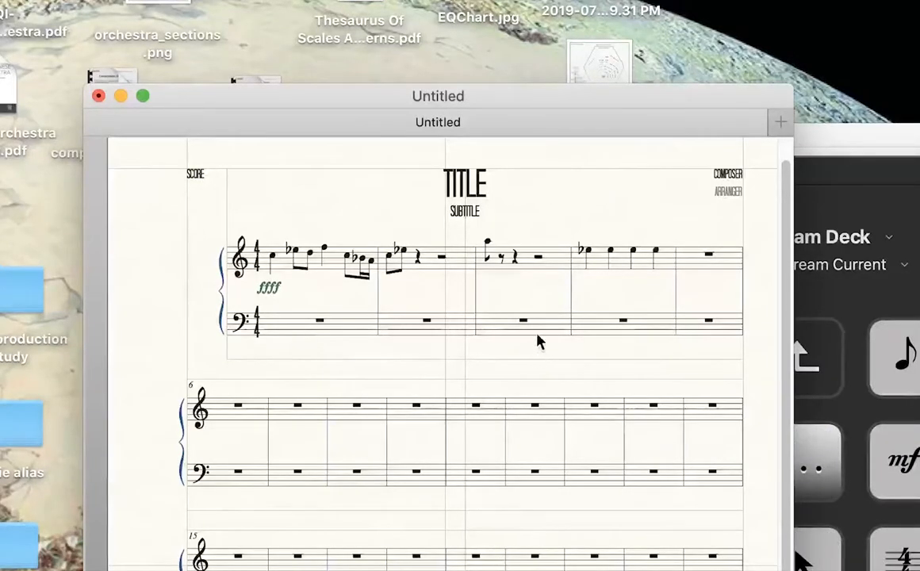
pyautogui.moveTo(564, 230); pyautogui.dragTo(677, 261)
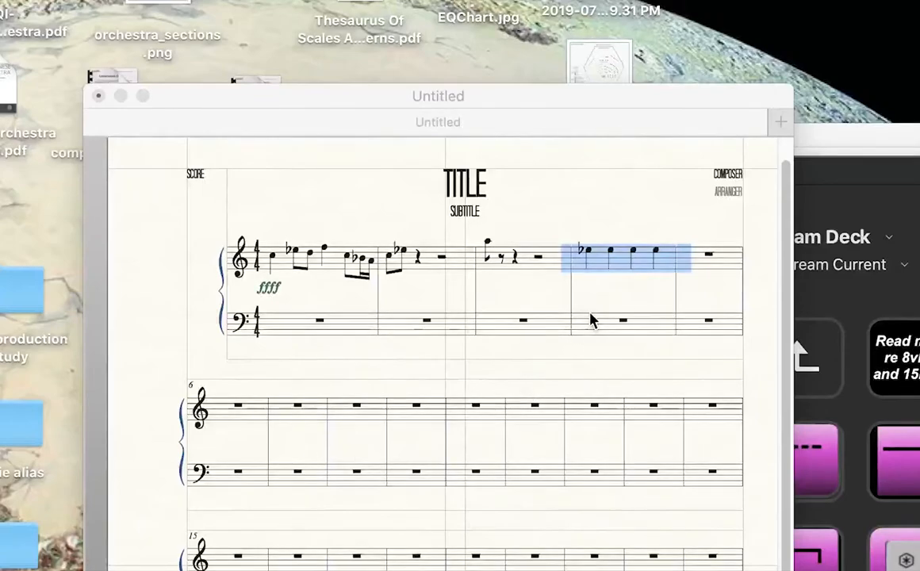
pyautogui.click(625, 235)
pyautogui.press('s')
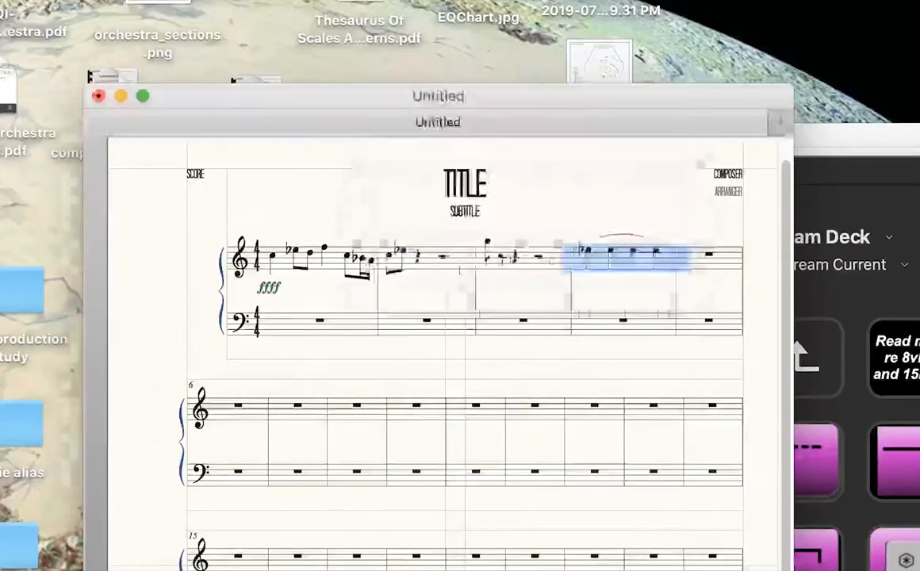
pyautogui.click(686, 306)
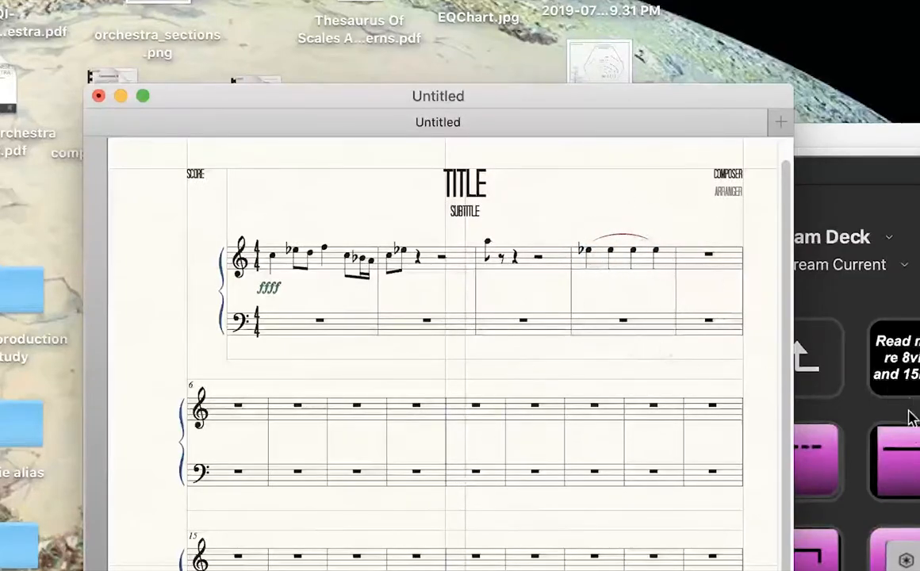
# Select the slur key in Stream Deck, check its linked macro and switch to the Keyboard Maestro Editor
pyautogui.moveTo(856, 184); pyautogui.dragTo(659, 147)
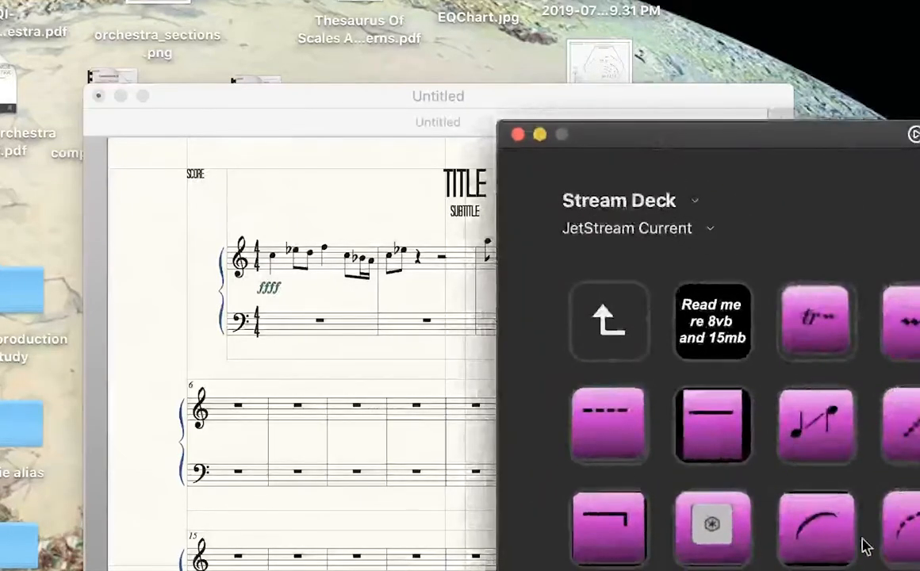
pyautogui.click(828, 531)
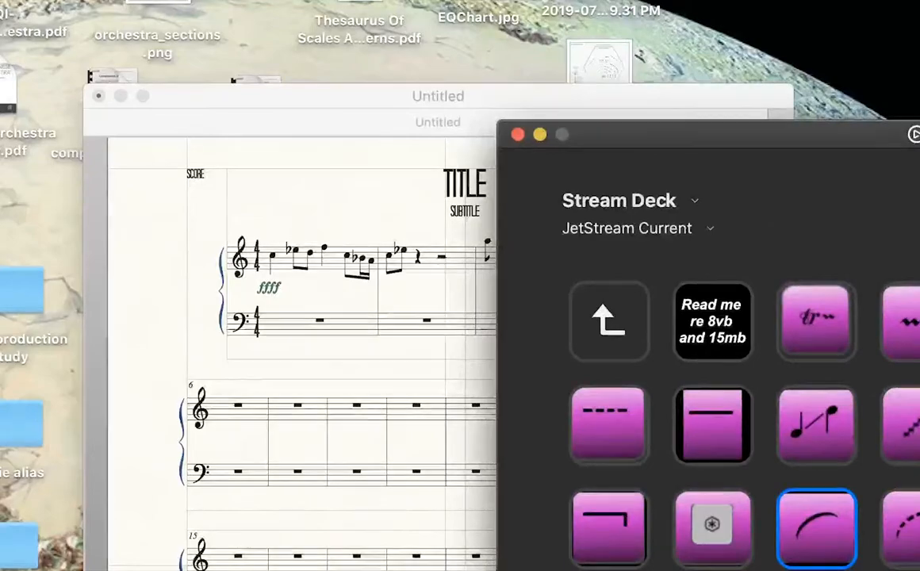
pyautogui.click(872, 568)
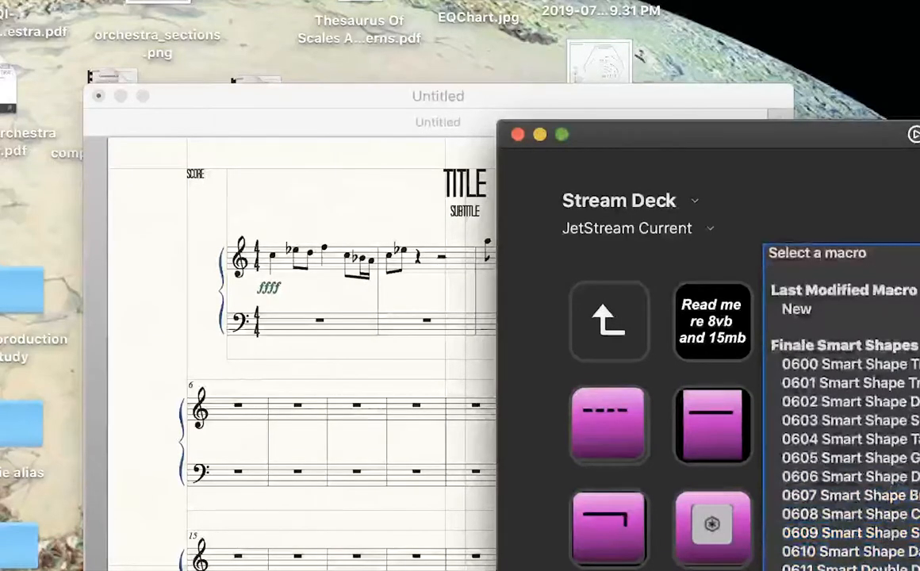
pyautogui.click(872, 568)
# Display the 0609 Smart Shape Slur macro from the Finale Smart Shapes group
pyautogui.press('Up')
pyautogui.press('Up')
pyautogui.press('Up')
pyautogui.press('Up')
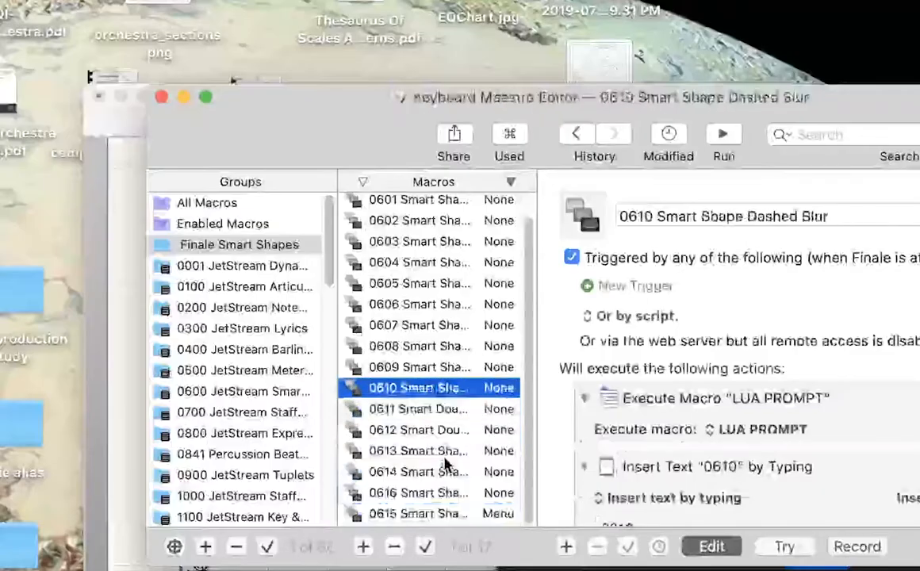
pyautogui.press('Down')
pyautogui.press('Down')
pyautogui.press('Down')
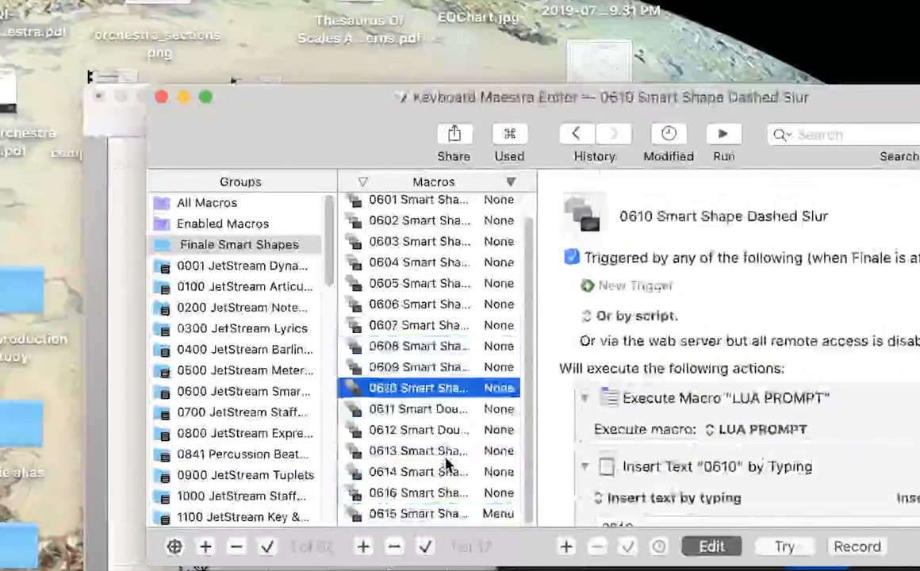
pyautogui.press('Up')
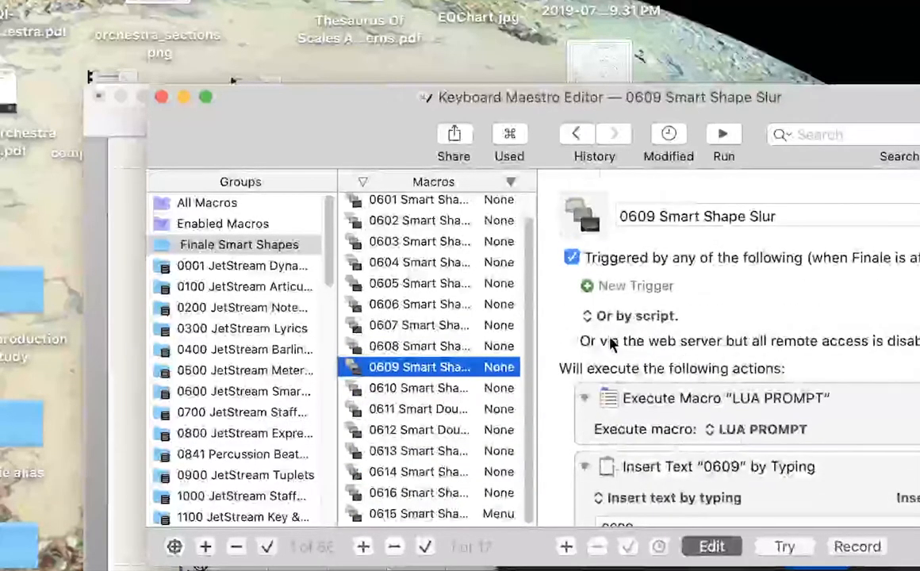
# Examine the trigger settings and actions of the 0609 Smart Shape Slur macro
pyautogui.moveTo(610, 117); pyautogui.dragTo(495, 110)
pyautogui.scroll(-5, 673, 326)
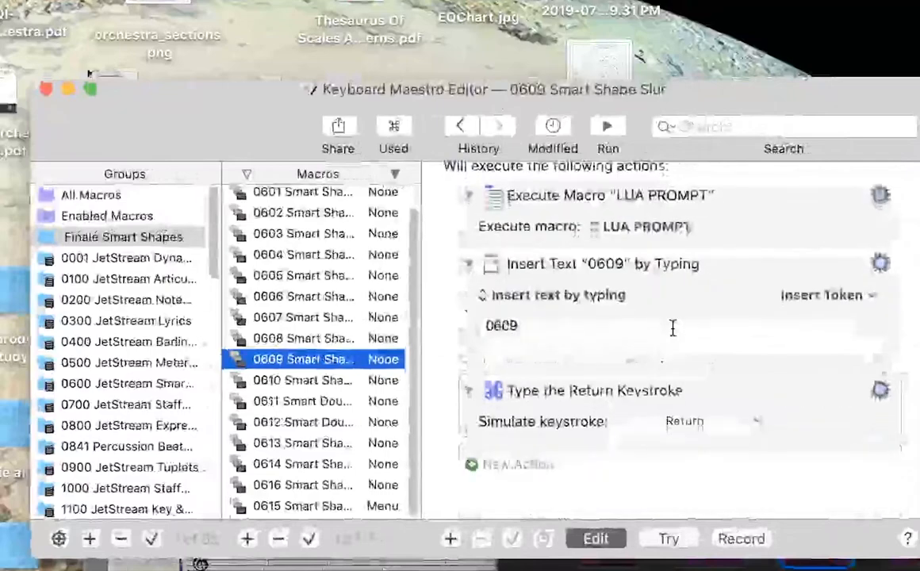
pyautogui.scroll(5, 672, 327)
pyautogui.scroll(-2, 634, 293)
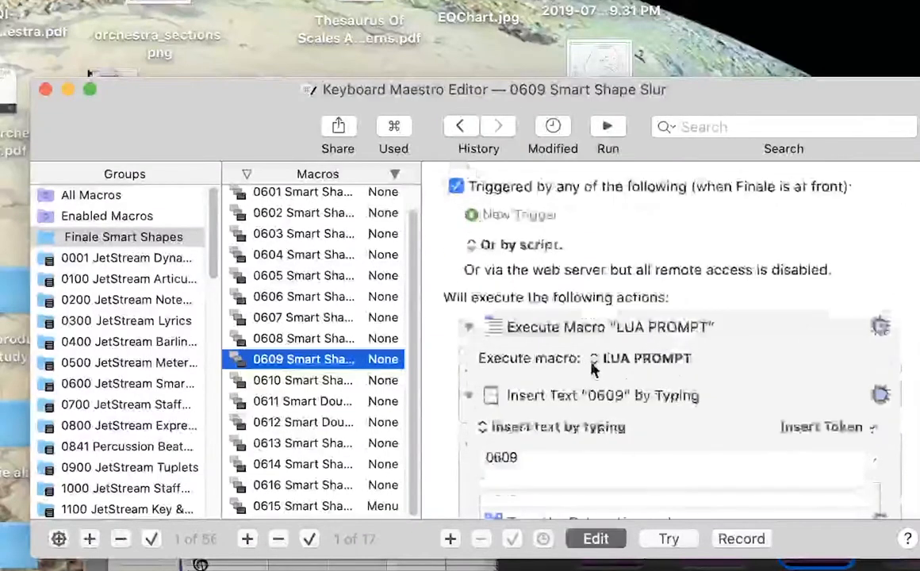
pyautogui.scroll(-3, 583, 425)
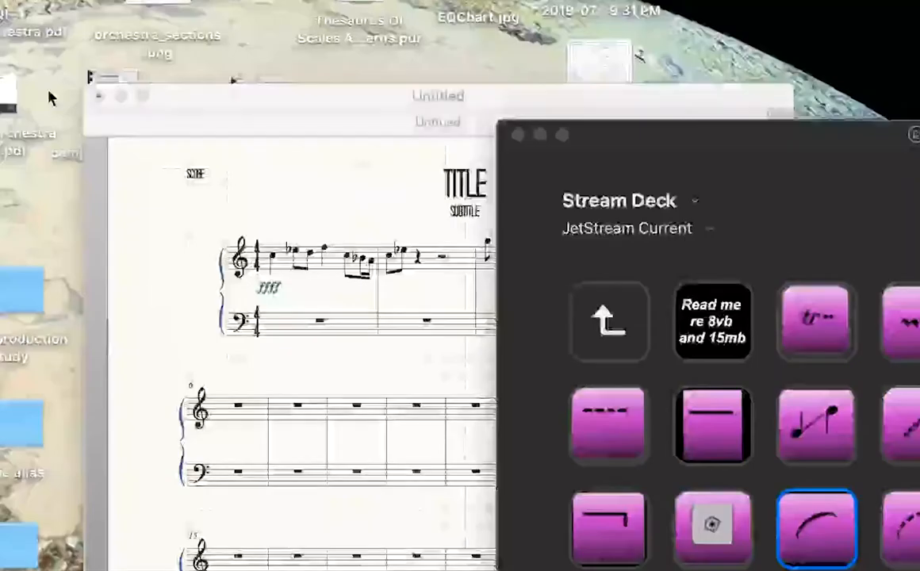
# Move the Finale score aside so its slurred measure shows beside Stream Deck, and return to Stream Deck
pyautogui.click(345, 190)
pyautogui.moveTo(379, 113); pyautogui.dragTo(216, 146)
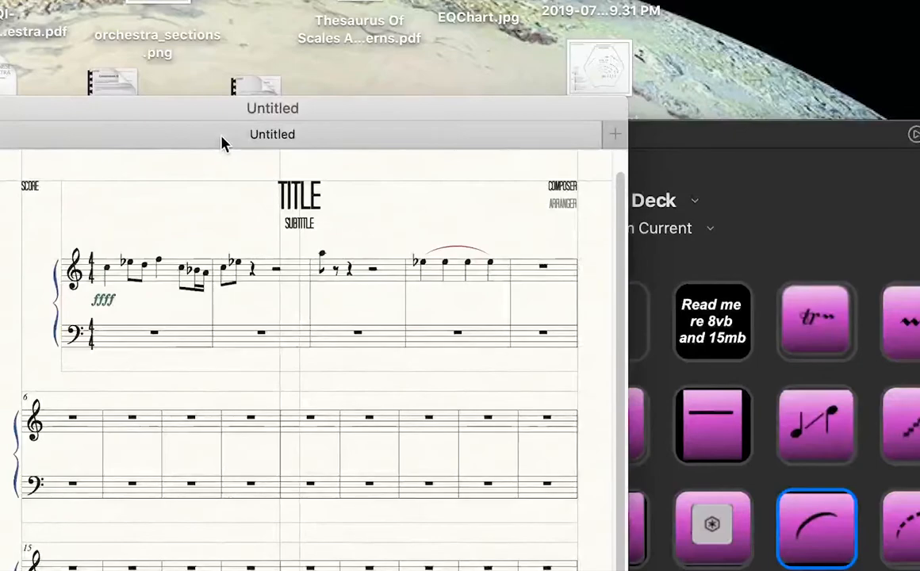
pyautogui.click(710, 199)
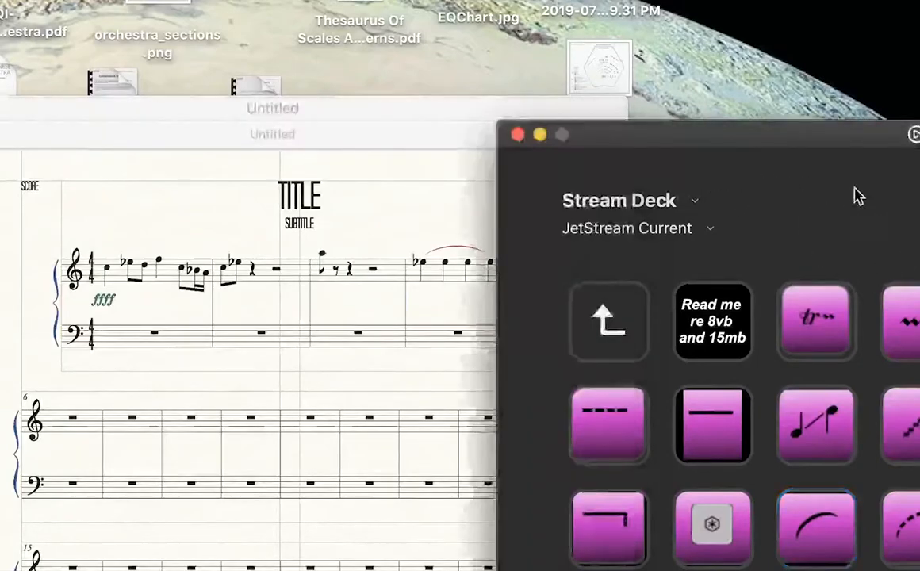
pyautogui.moveTo(802, 135); pyautogui.dragTo(402, 91)
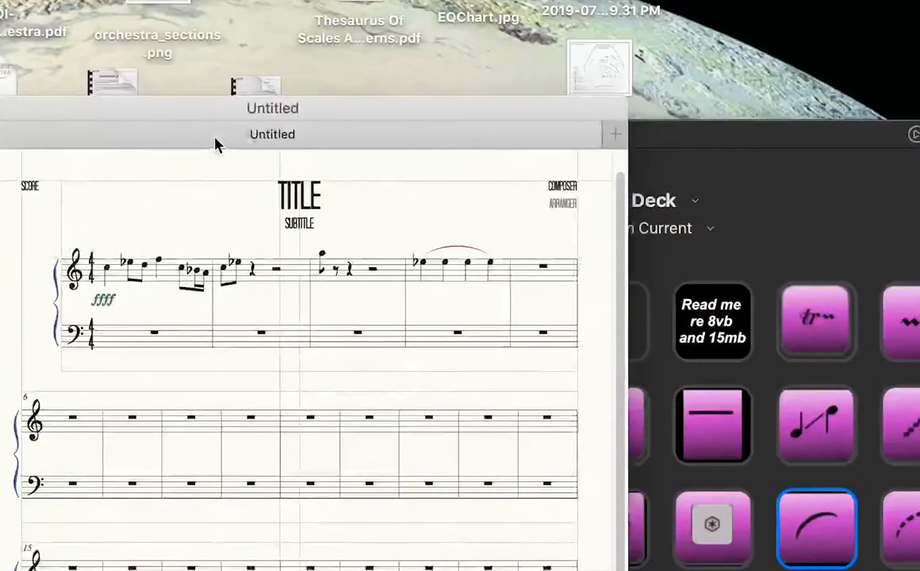
pyautogui.click(714, 200)
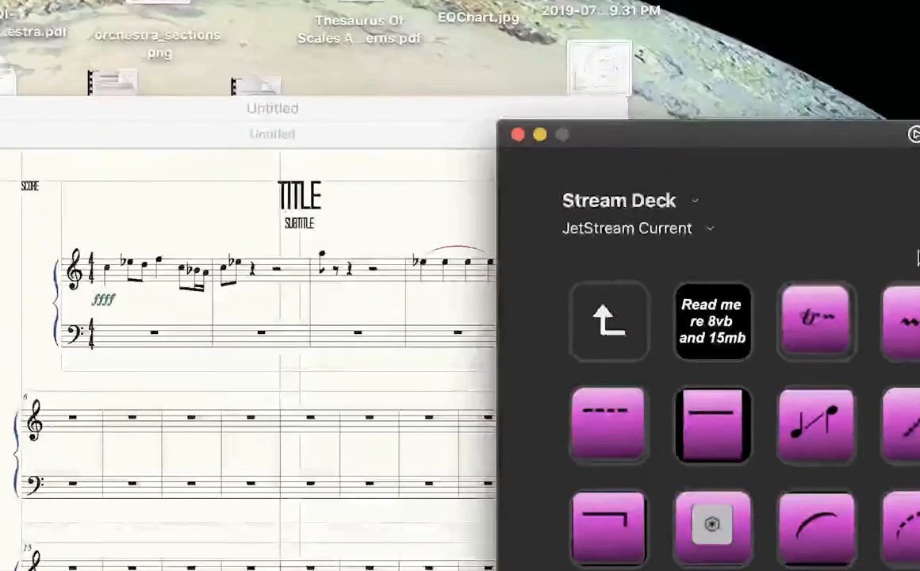
# Show the list of available Stream Deck profiles and close it without switching profile
pyautogui.moveTo(811, 129); pyautogui.dragTo(512, 184)
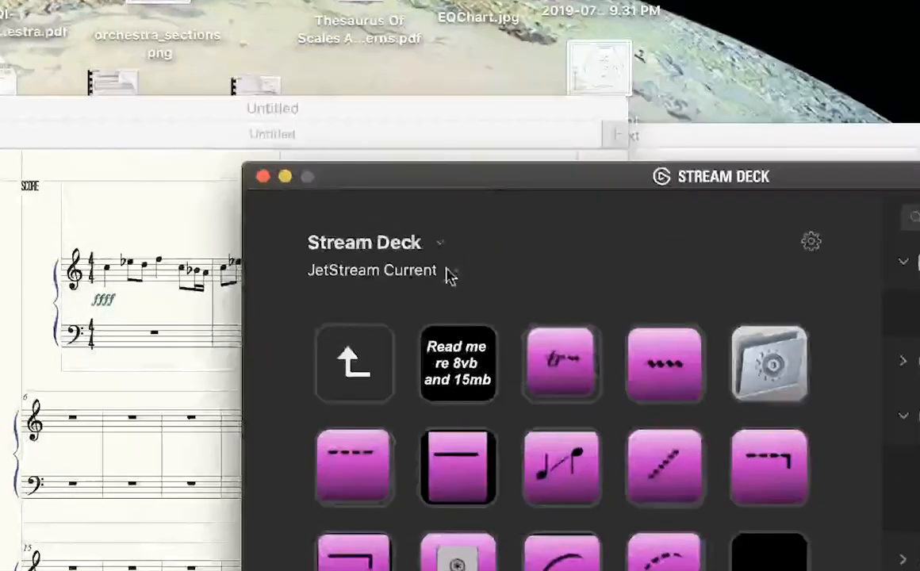
pyautogui.click(444, 274)
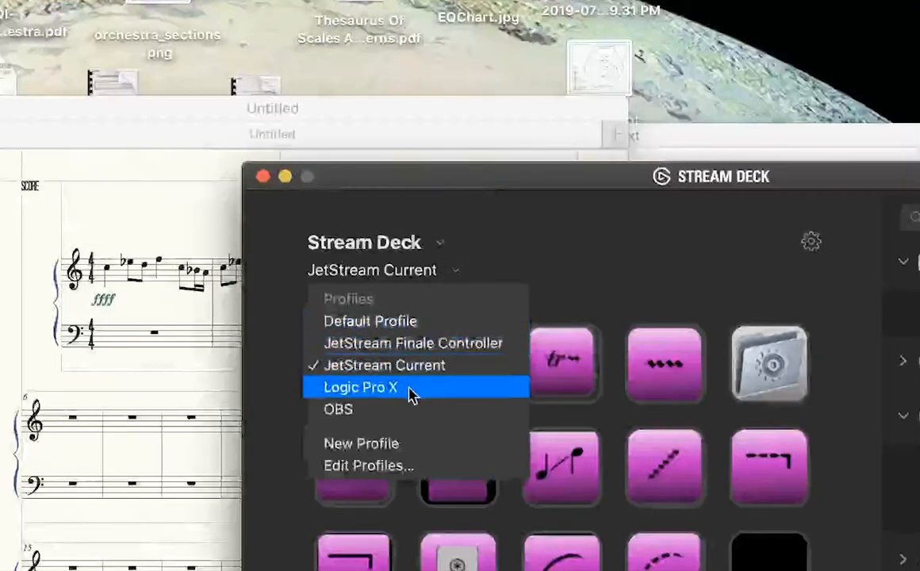
pyautogui.click(310, 184)
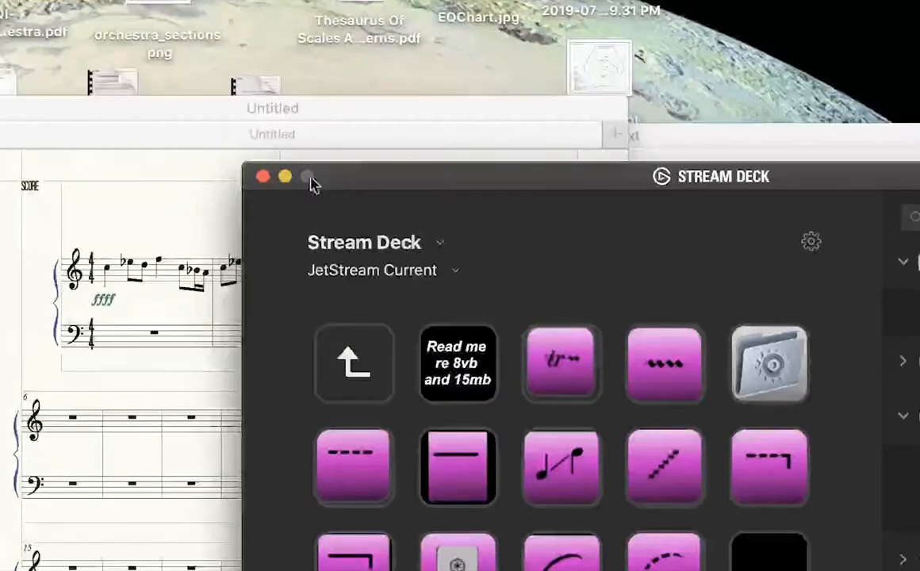
# Minimize Stream Deck and review the web post's KM Link notes and Stream Deck profile downloads
pyautogui.click(284, 177)
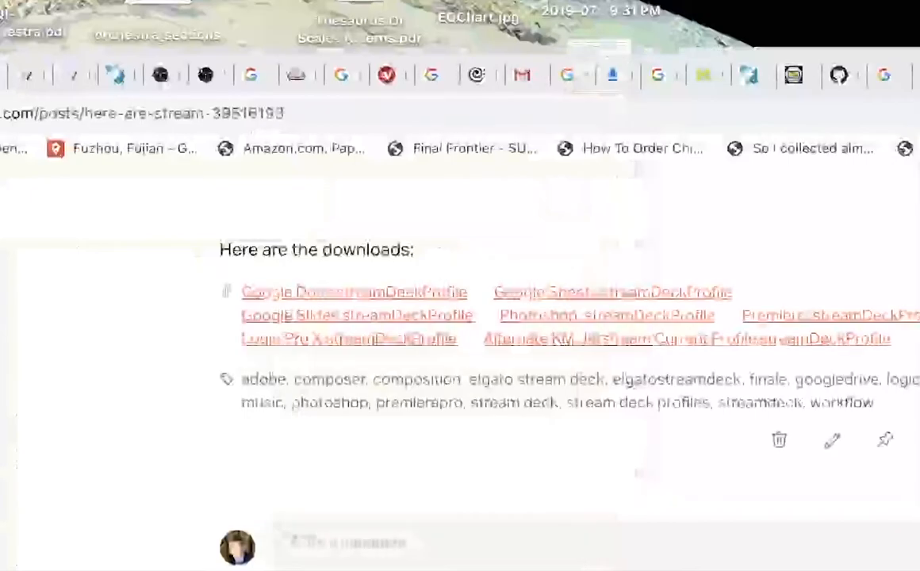
pyautogui.scroll(5, 365, 441)
pyautogui.scroll(-3, 369, 436)
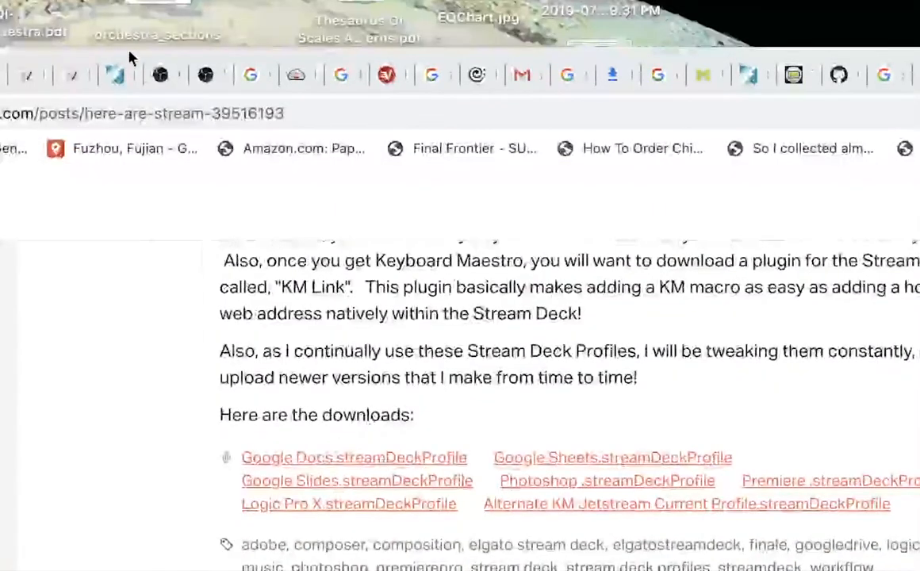